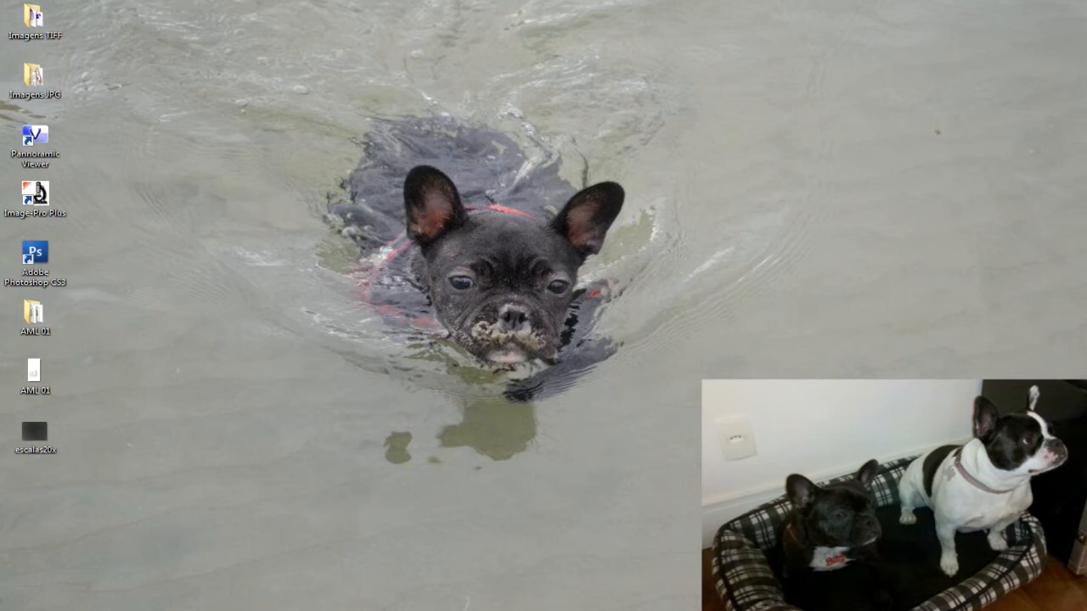
Launch Image-Pro Plus and set the active spatial calibration to Calibração Teste 2.
double_click(36, 203)
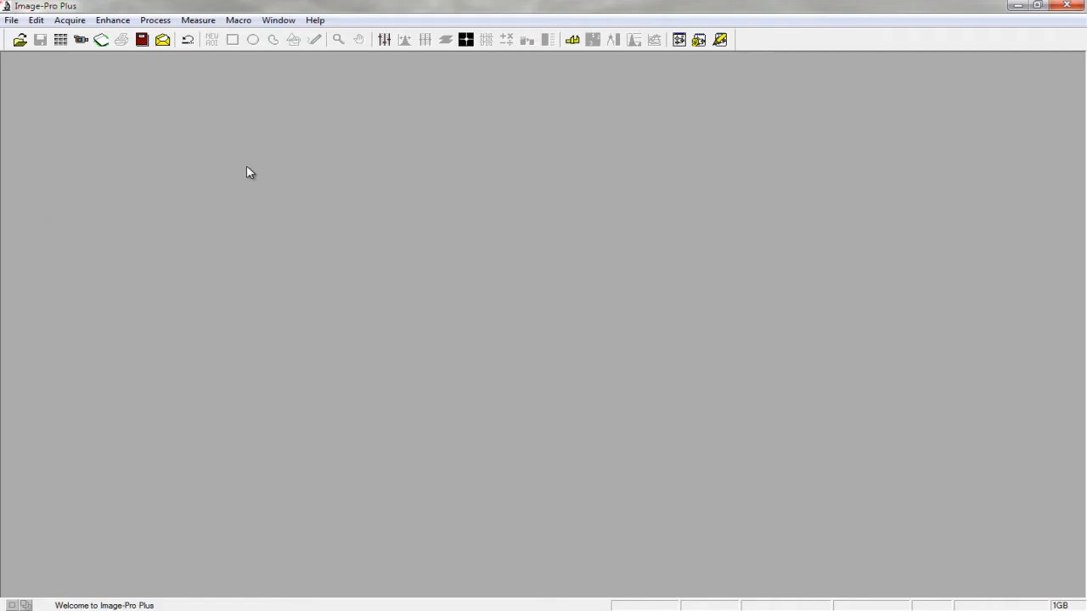
click(572, 41)
click(572, 302)
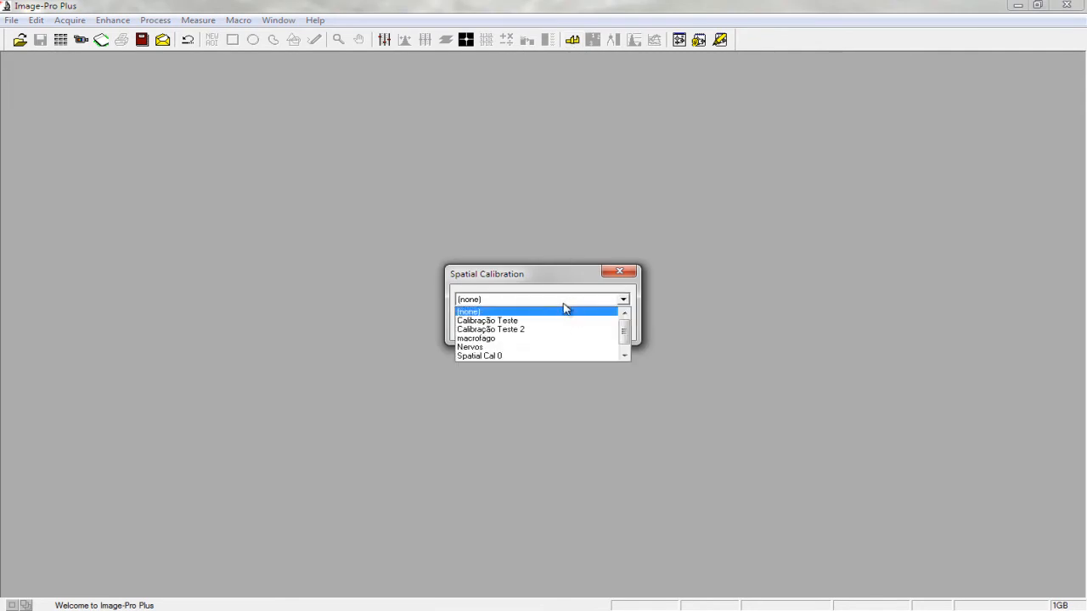
click(515, 330)
click(490, 327)
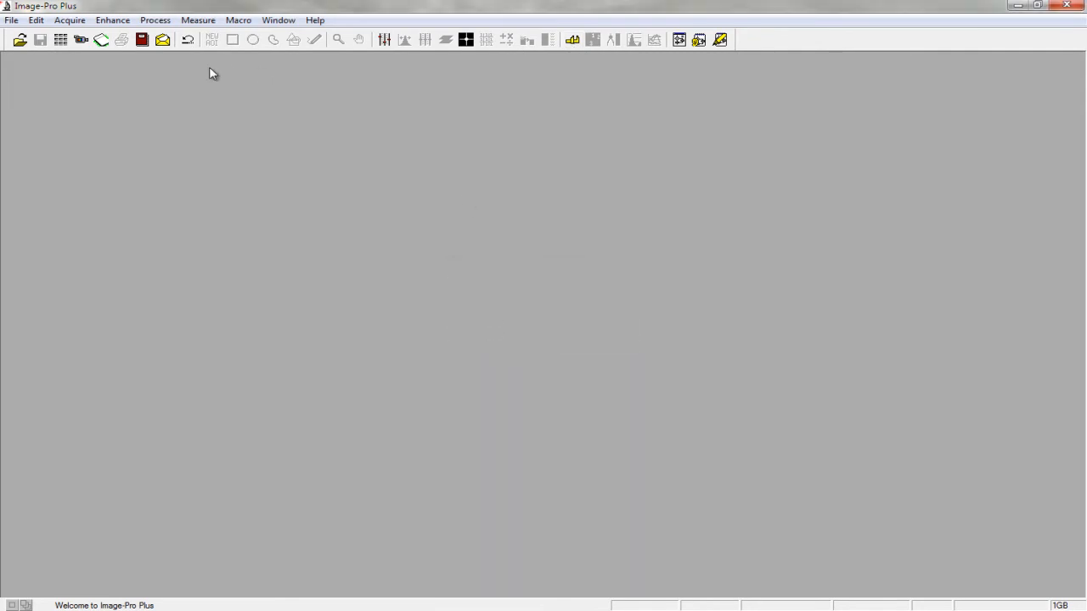
Open the JPEG images AML 01_5555, AML 01_Area 1 and AML 01_Area 2 together from the Imagens JPG folder.
click(20, 44)
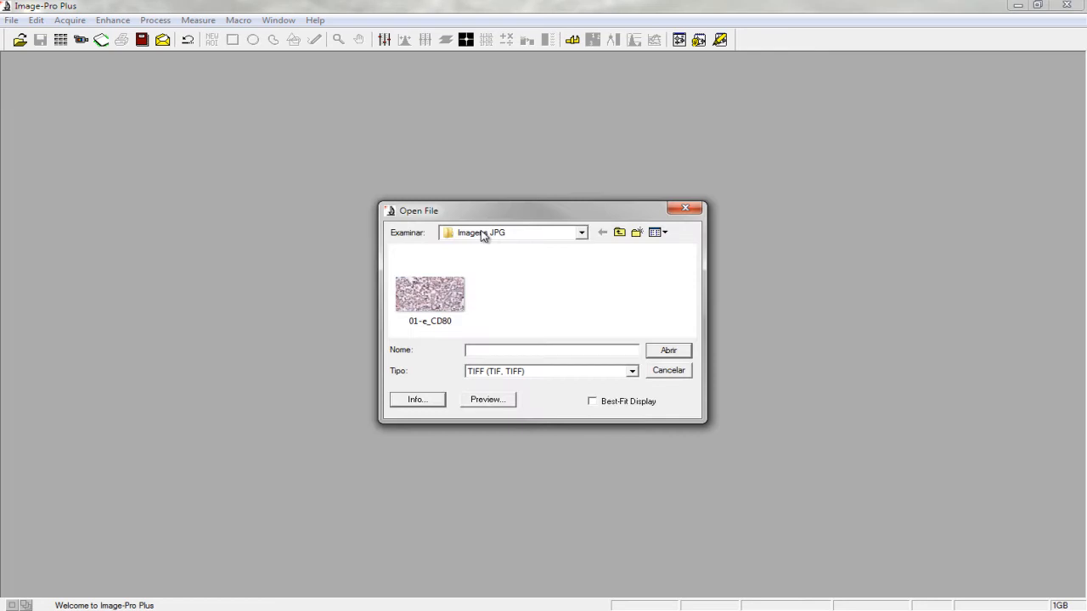
click(619, 232)
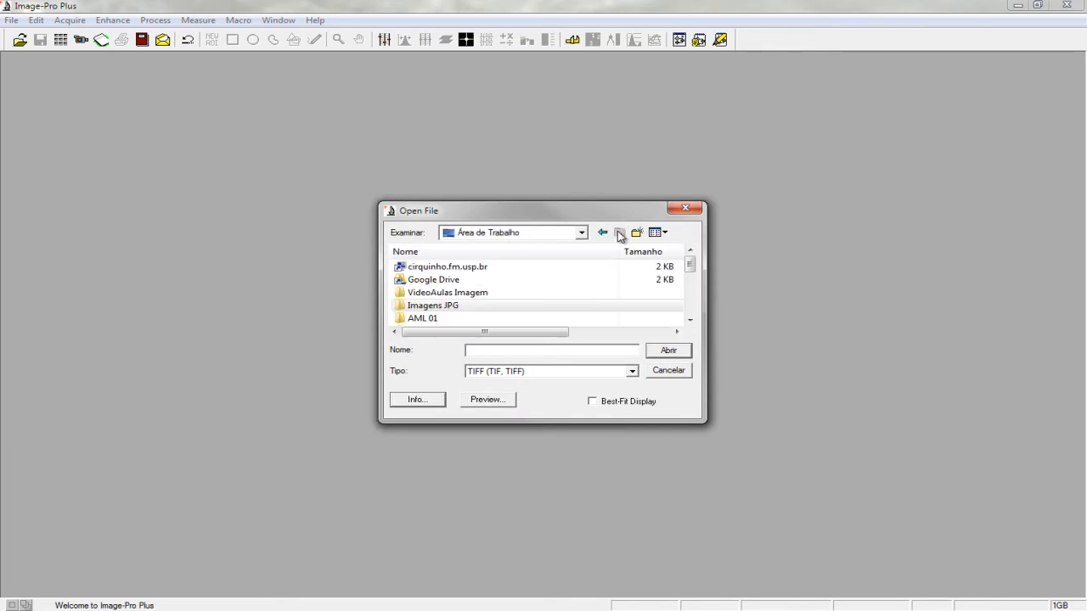
double_click(449, 306)
click(543, 371)
scroll(544, 399, up, 1)
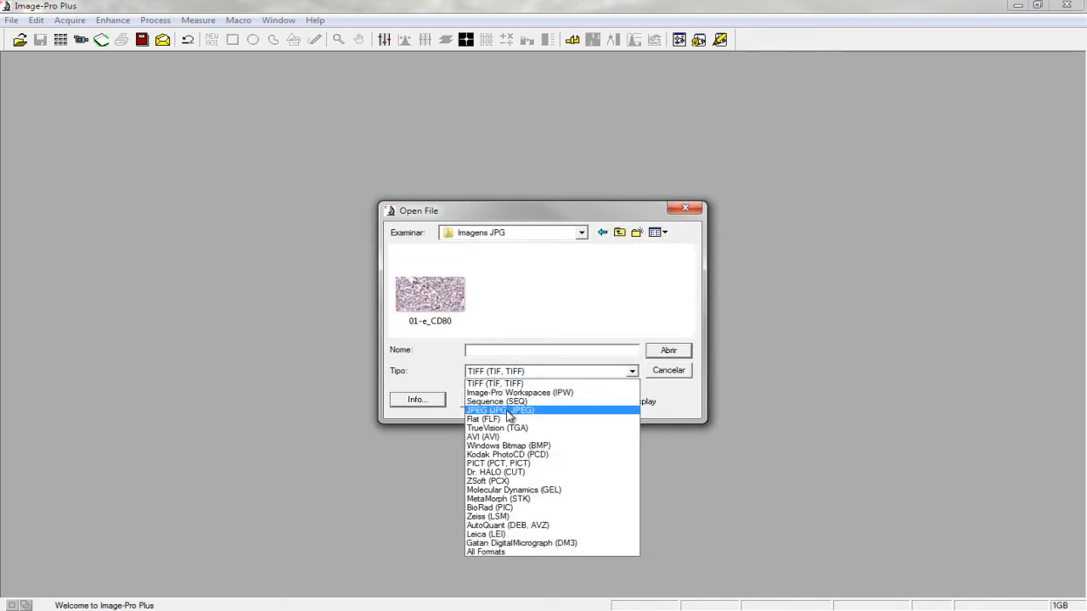
click(513, 408)
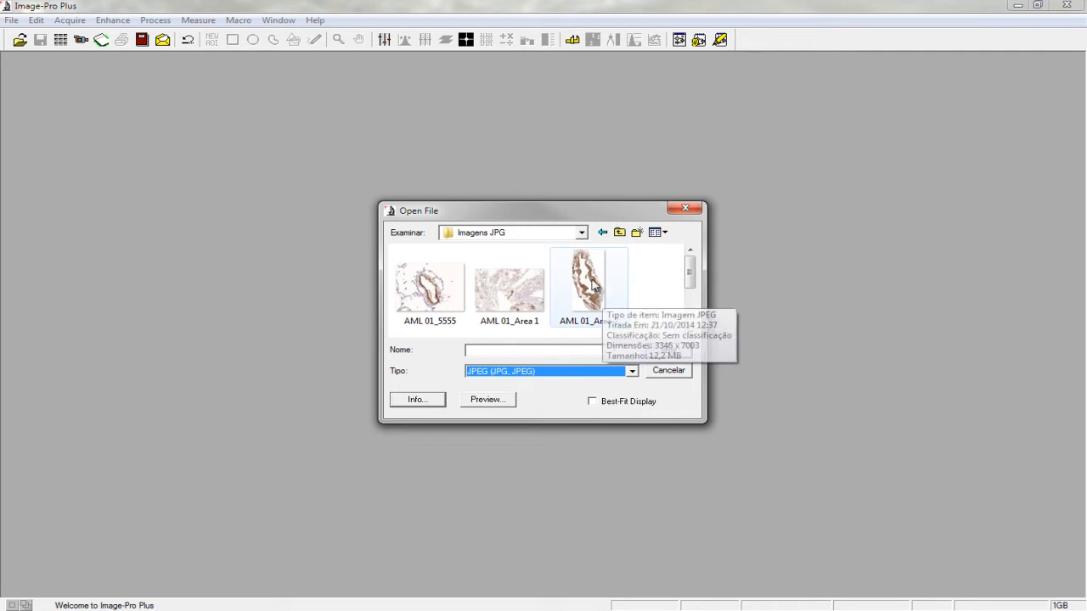
click(422, 293)
ctrl+click(503, 293)
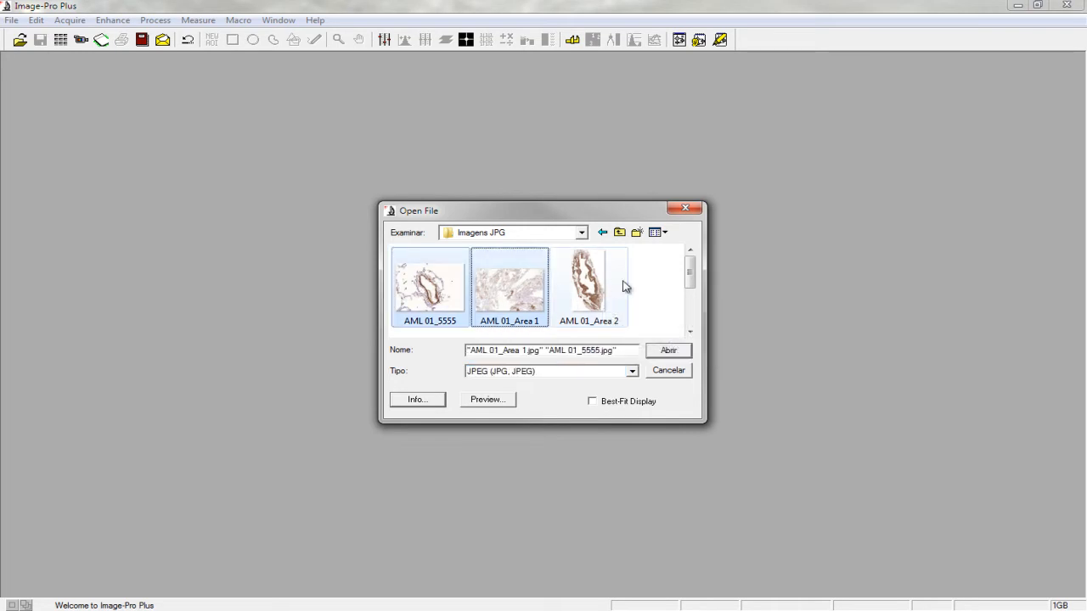
ctrl+click(599, 283)
click(670, 350)
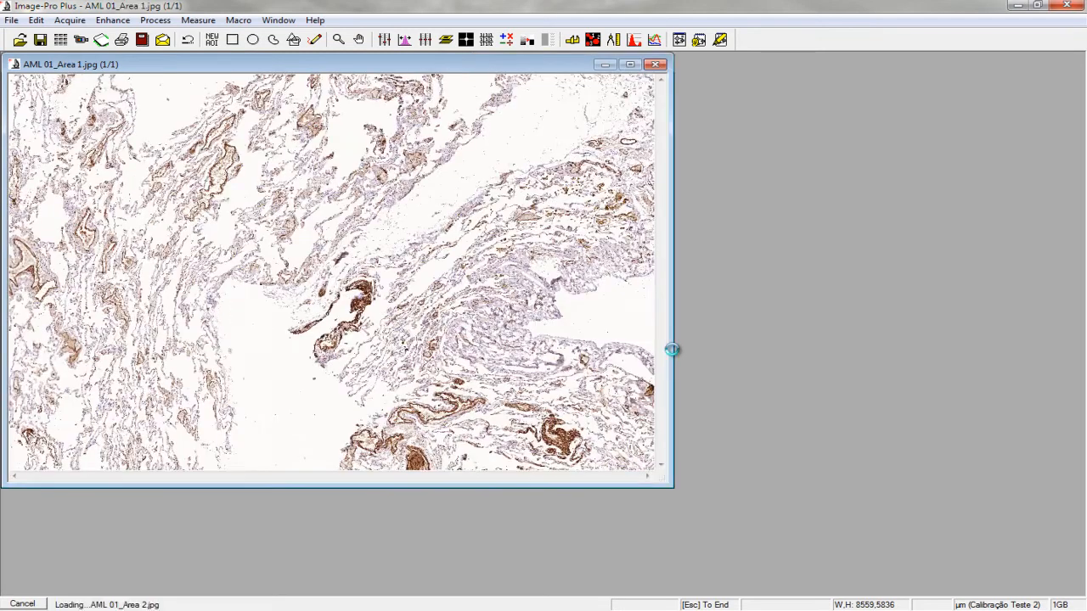
Zoom the AML 01_Area 2 image to 100% on the brown-stained vessel wall and widen its window.
drag(121, 64, 299, 66)
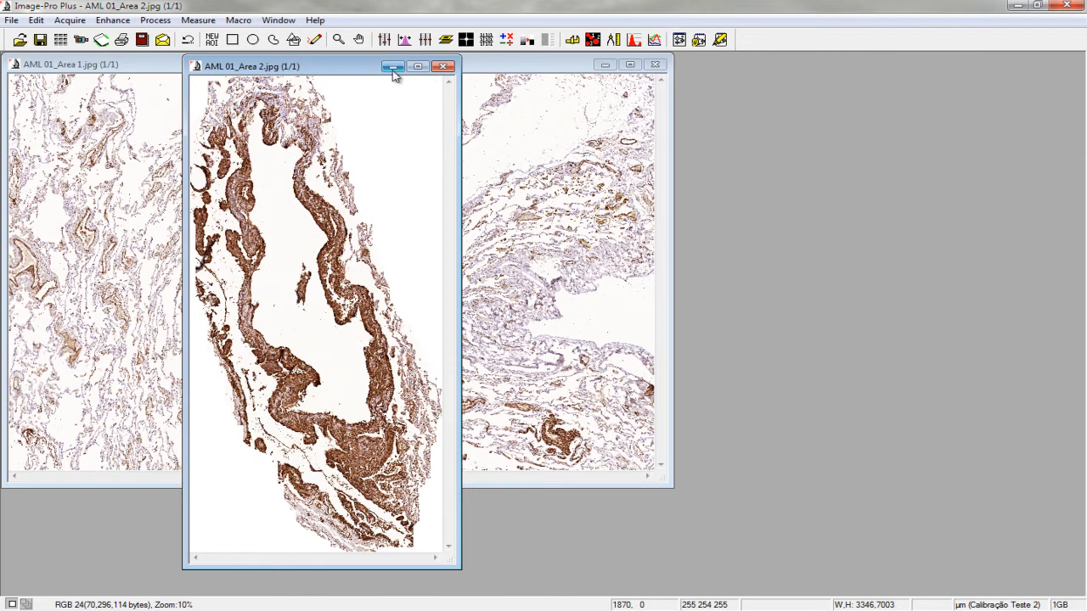
drag(351, 73, 374, 84)
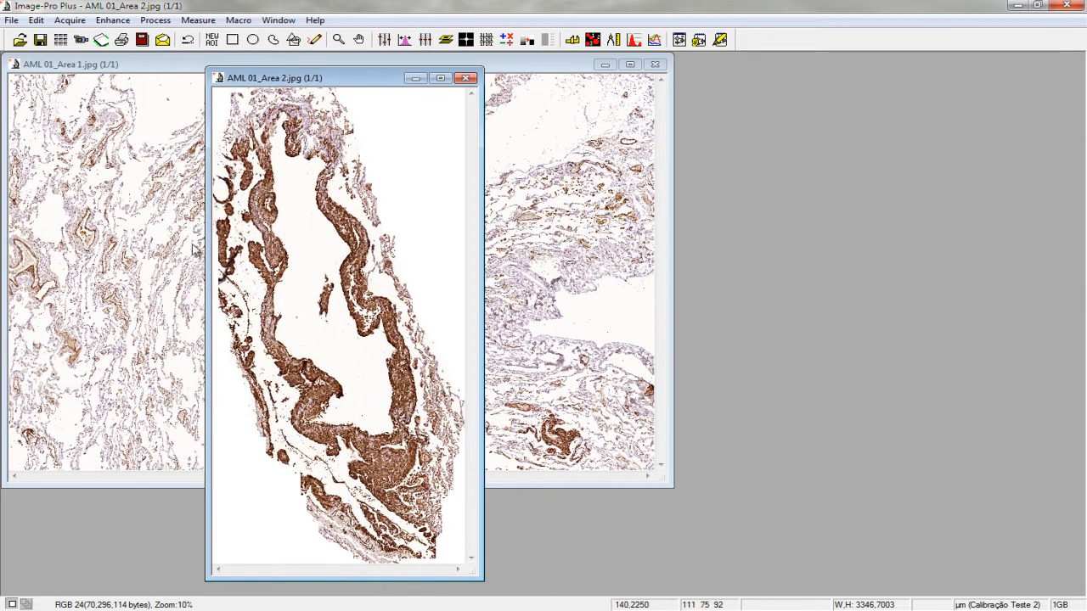
click(338, 40)
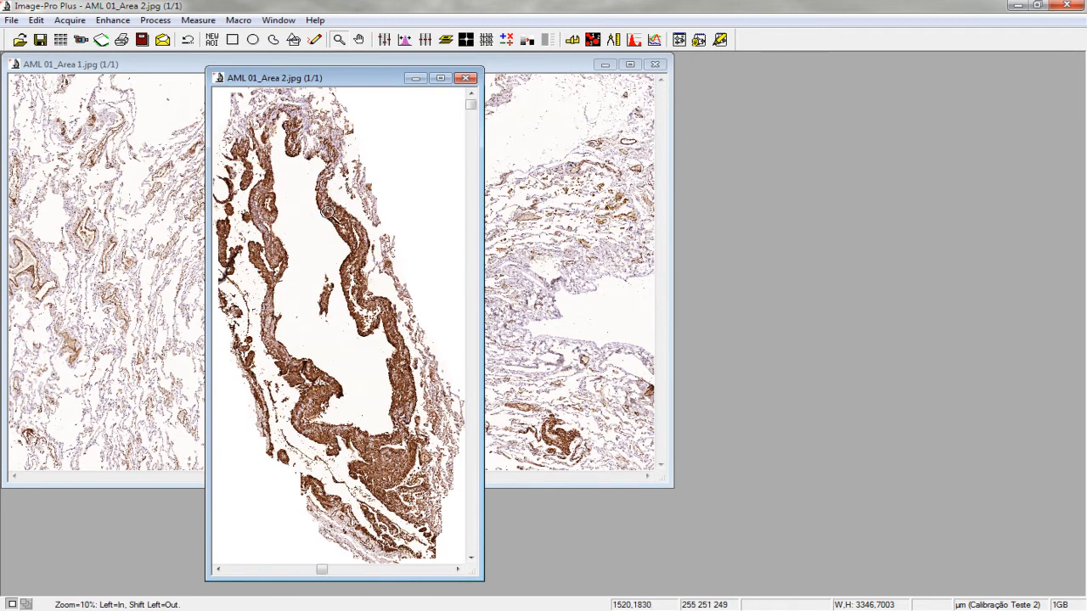
click(332, 214)
click(344, 284)
click(374, 400)
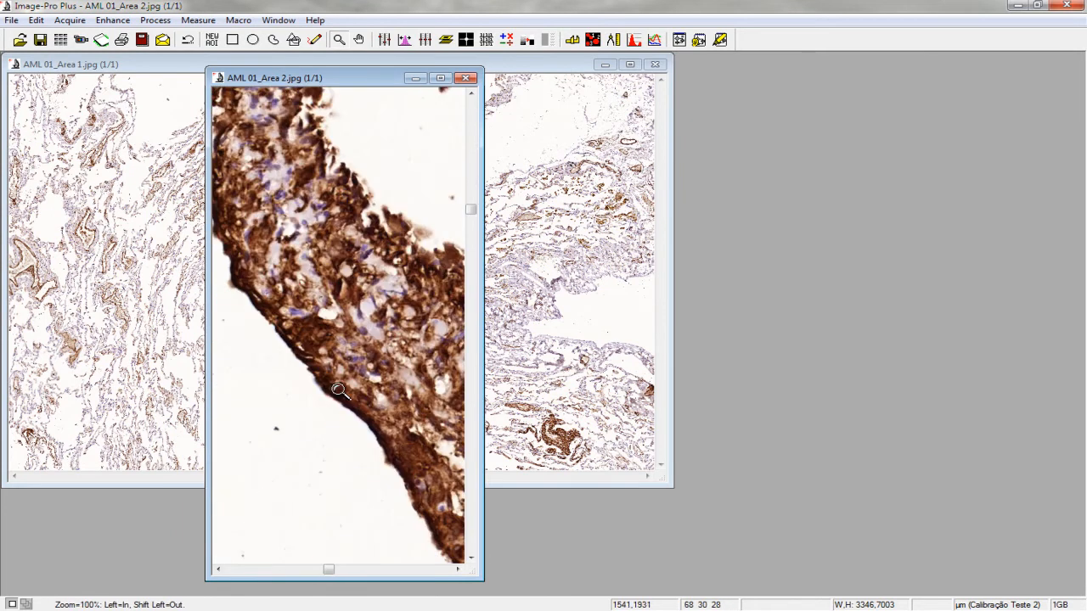
right_click(333, 272)
click(364, 294)
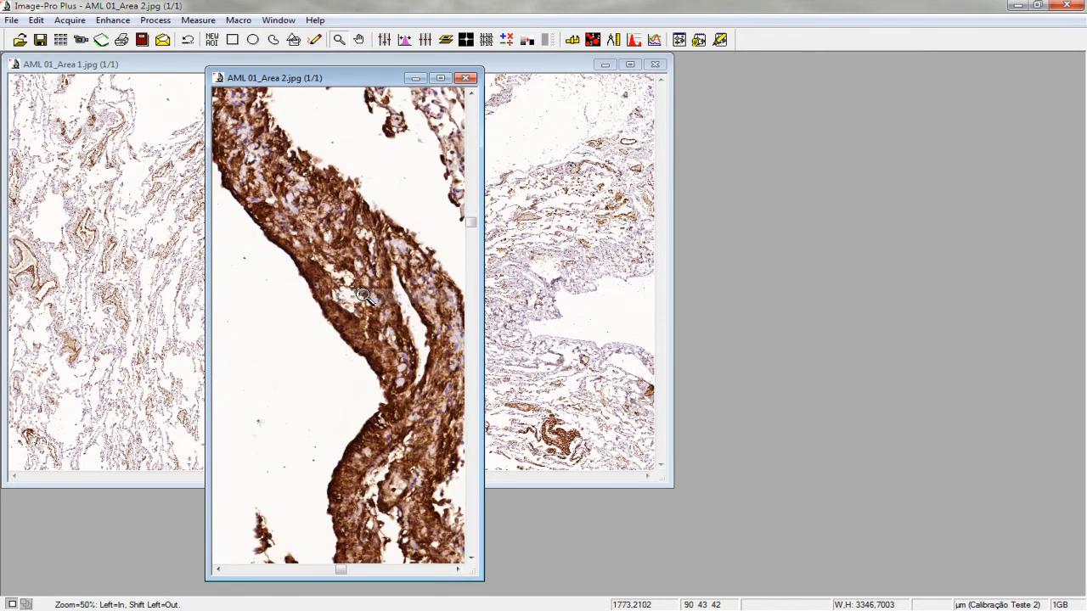
click(311, 231)
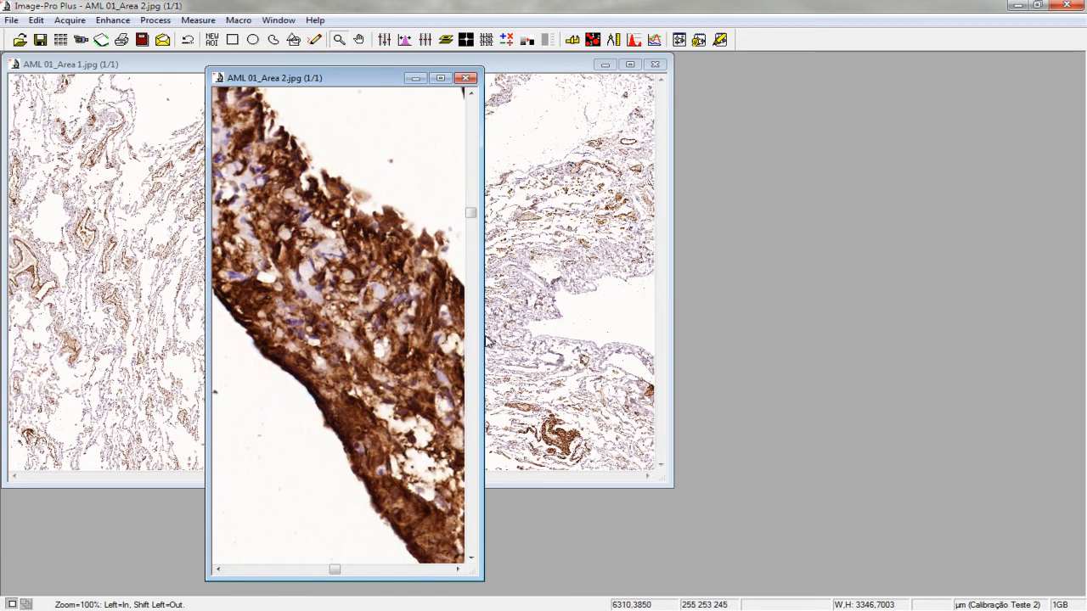
drag(486, 340, 582, 337)
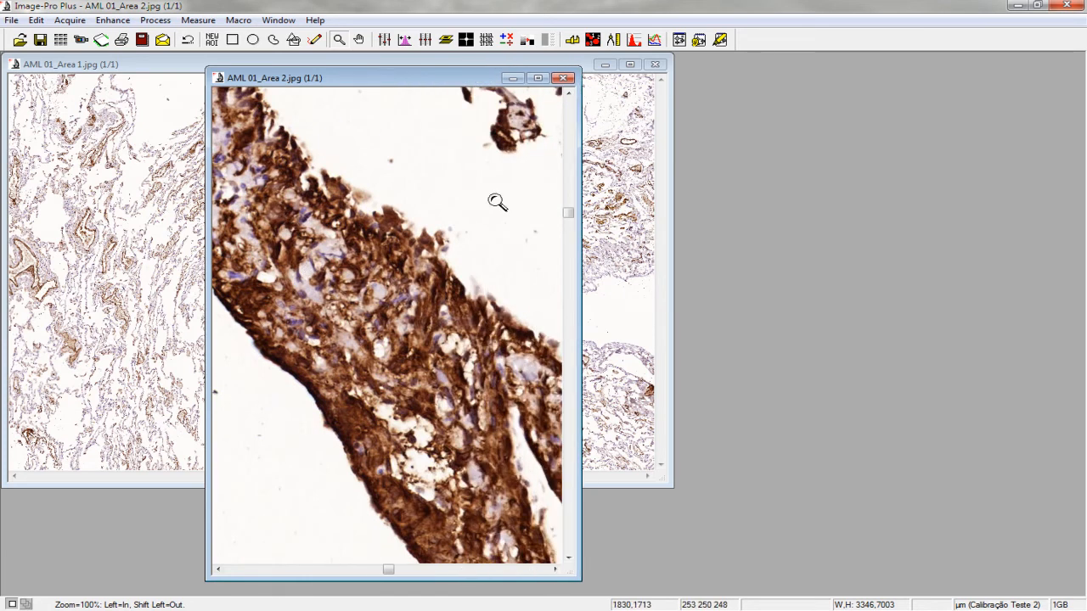
drag(366, 83, 354, 76)
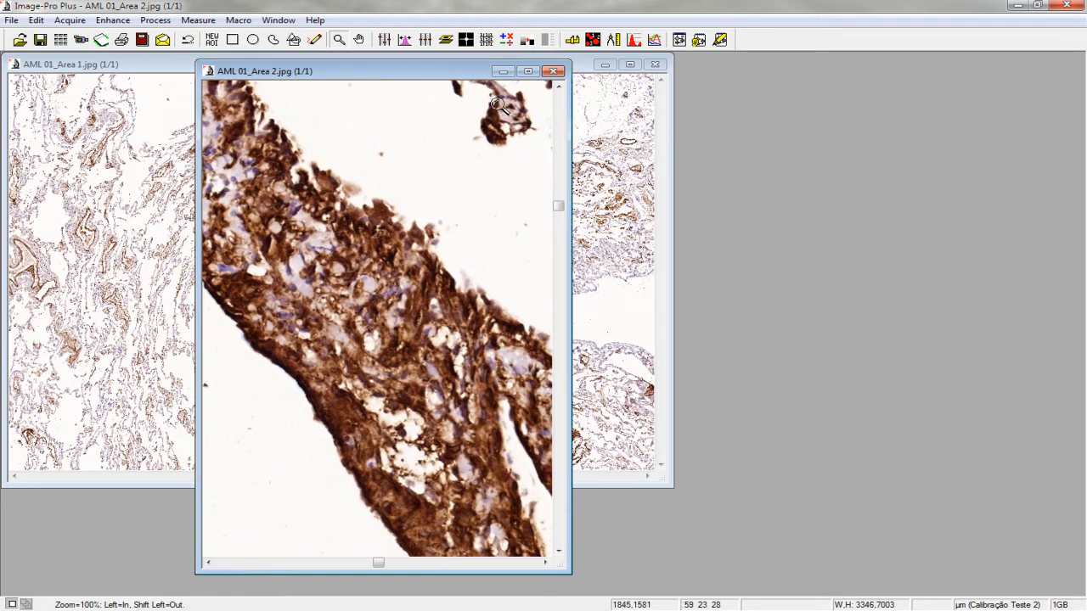
Open the Count / Size tool beside the image and count the automatic dark objects in AML 01_Area 2.
click(595, 43)
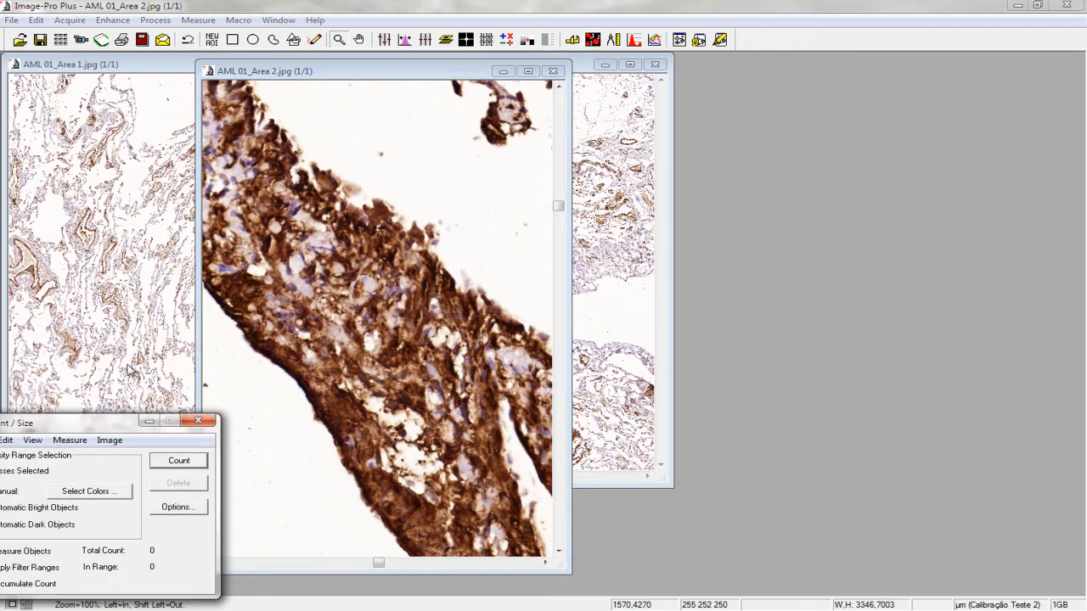
drag(68, 423, 817, 124)
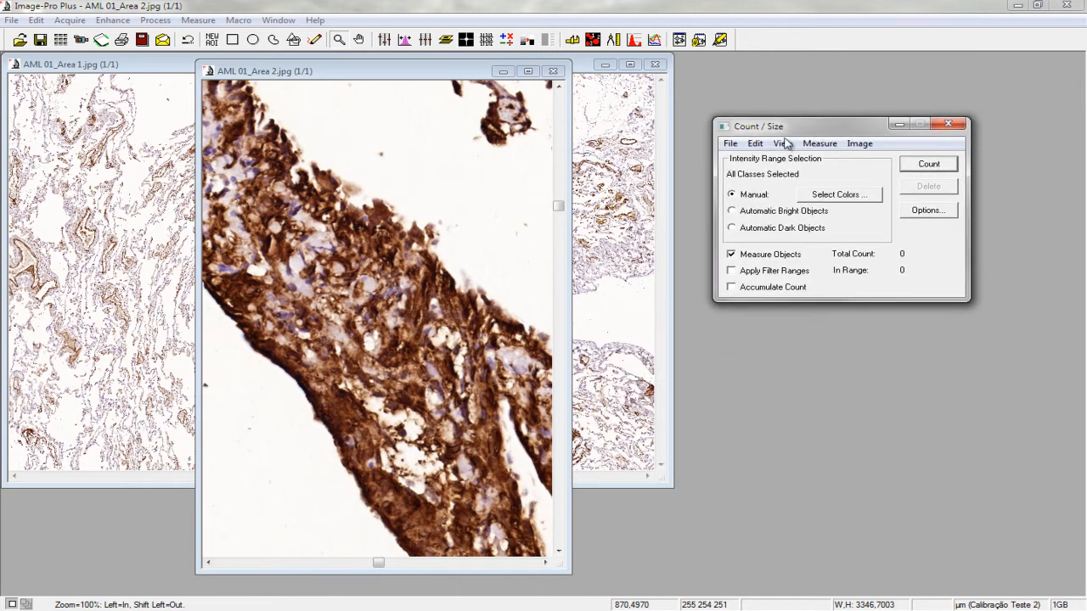
click(760, 216)
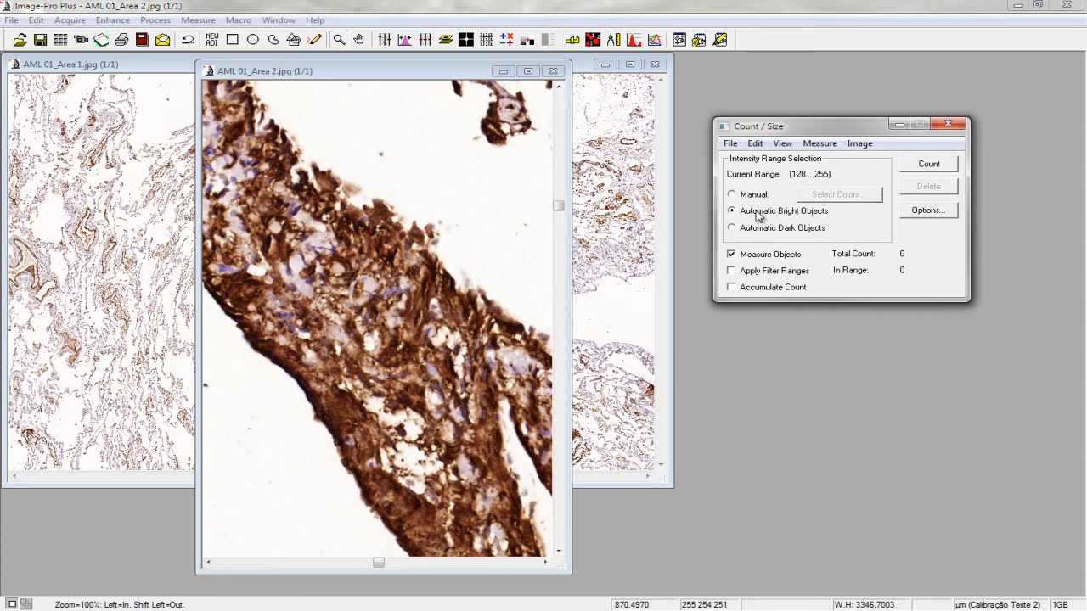
click(742, 231)
click(917, 168)
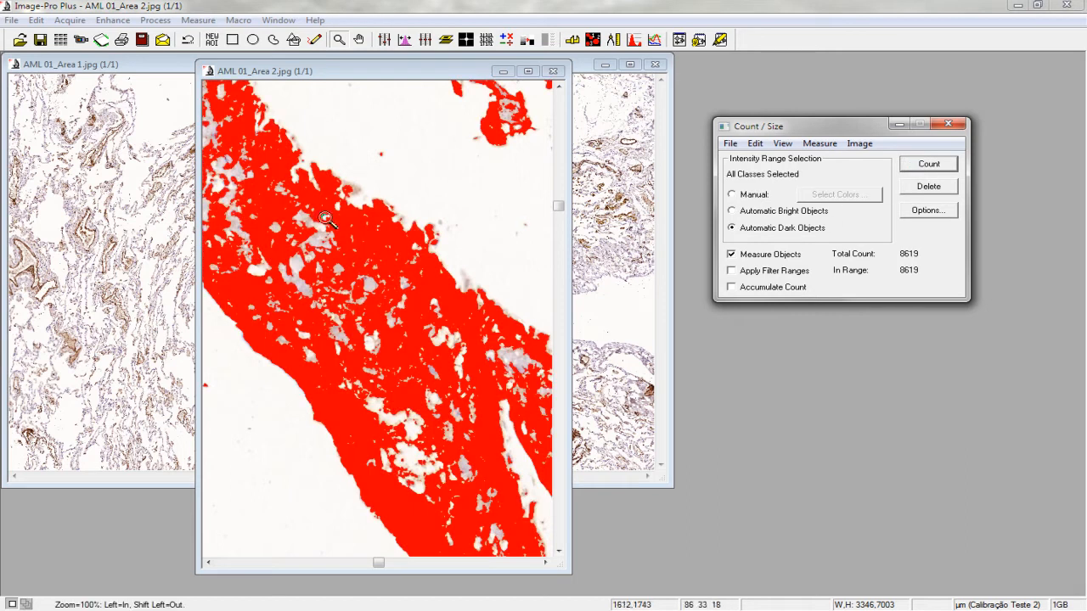
Count the automatic bright objects in AML 01_Area 2 and delete that count.
click(751, 211)
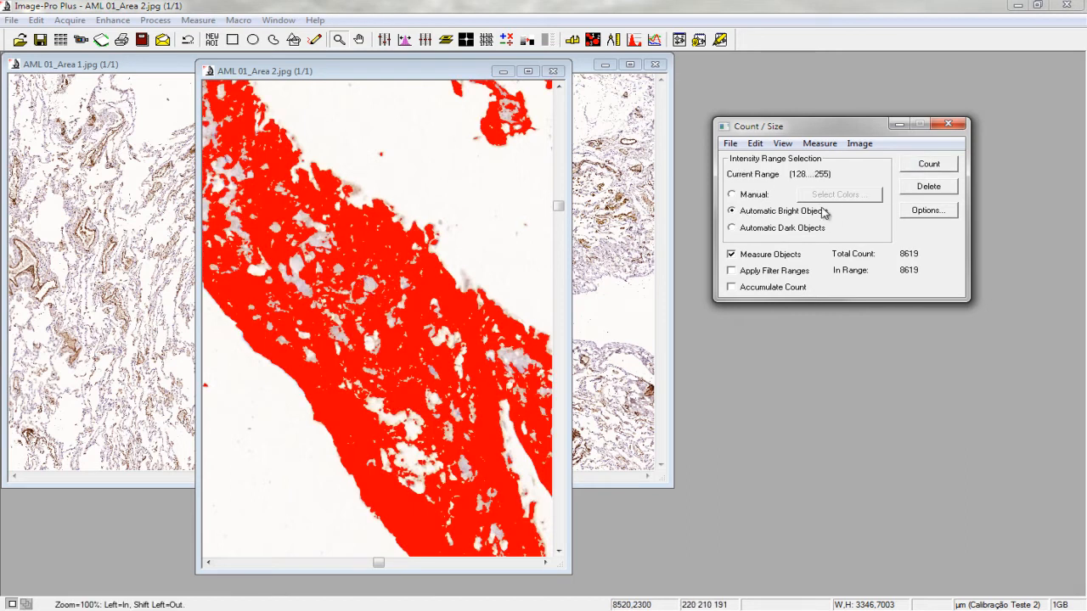
click(942, 168)
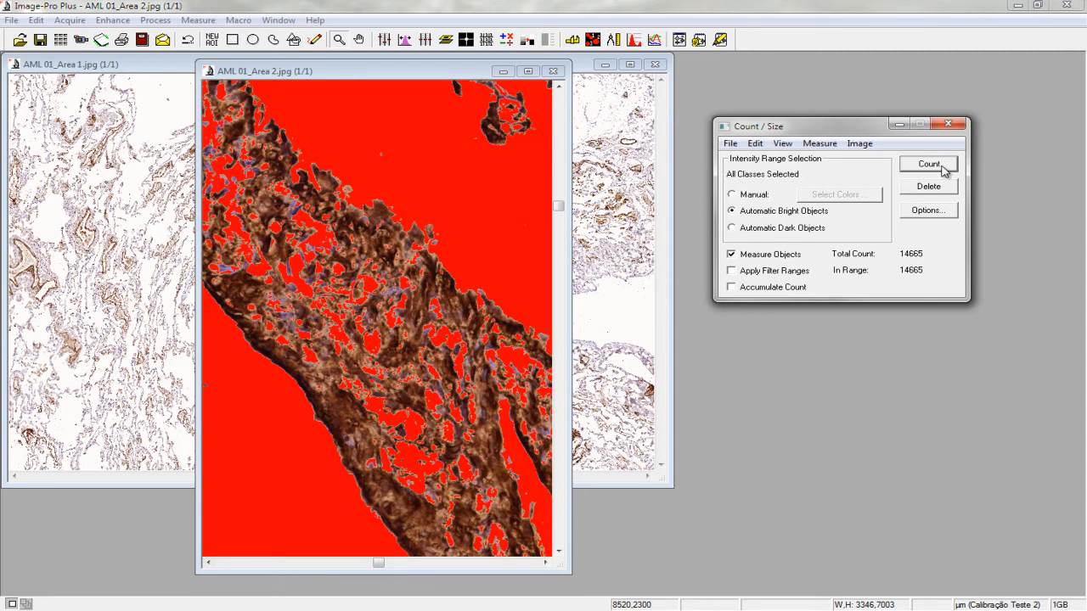
click(930, 188)
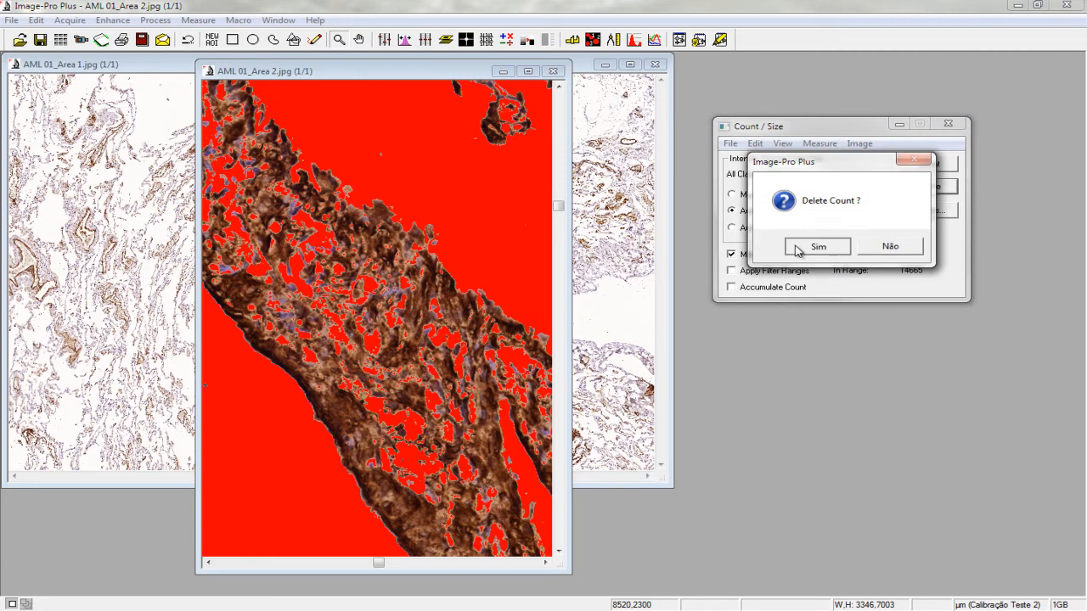
click(811, 248)
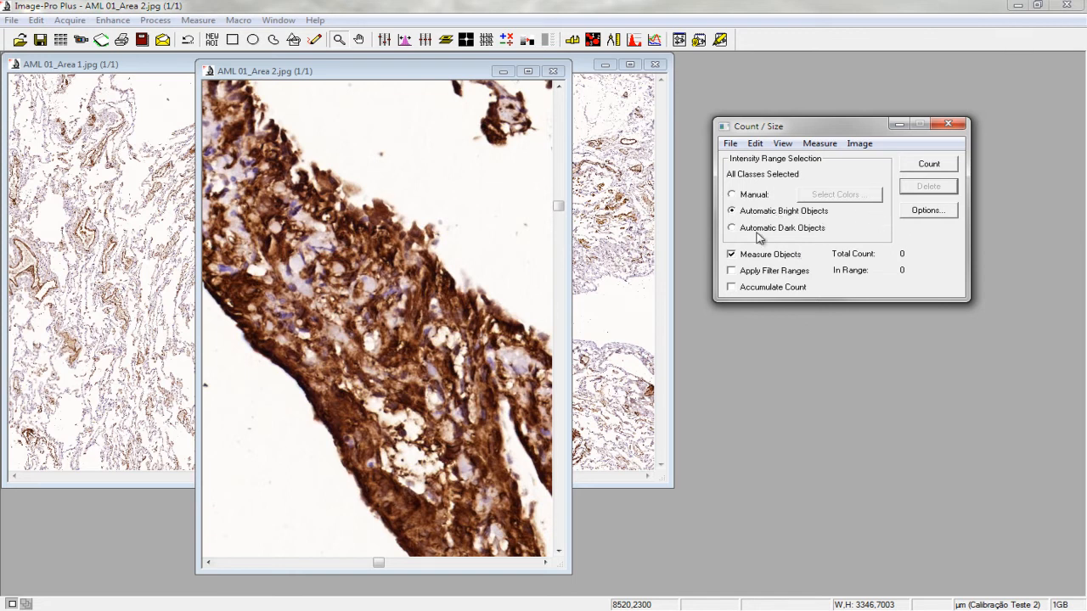
Switch the intensity range selection to manual and open the colour segmentation settings beside the image.
click(732, 195)
click(837, 197)
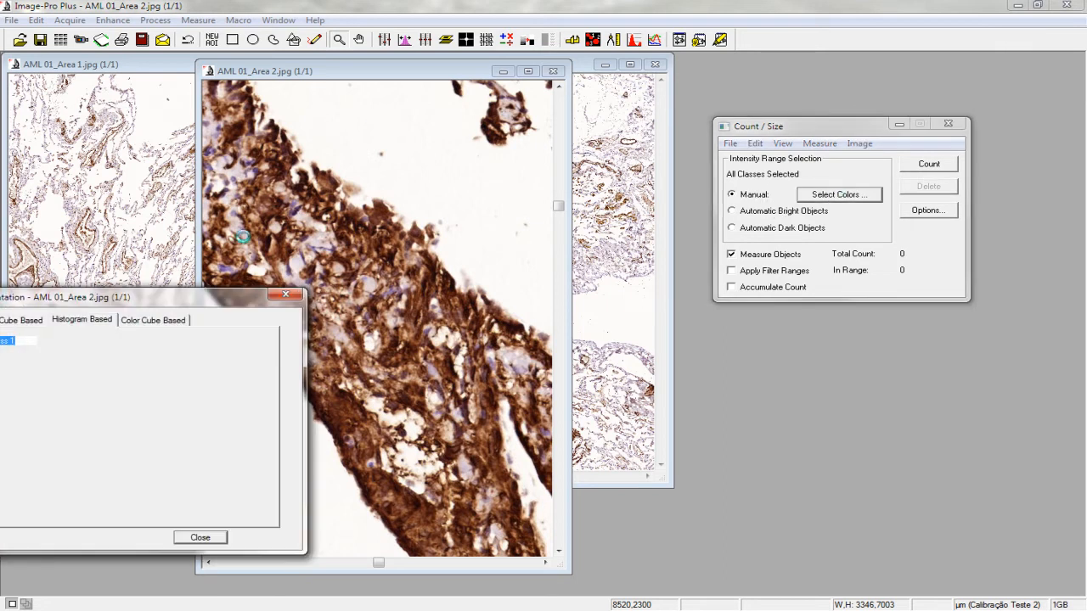
drag(144, 304, 792, 125)
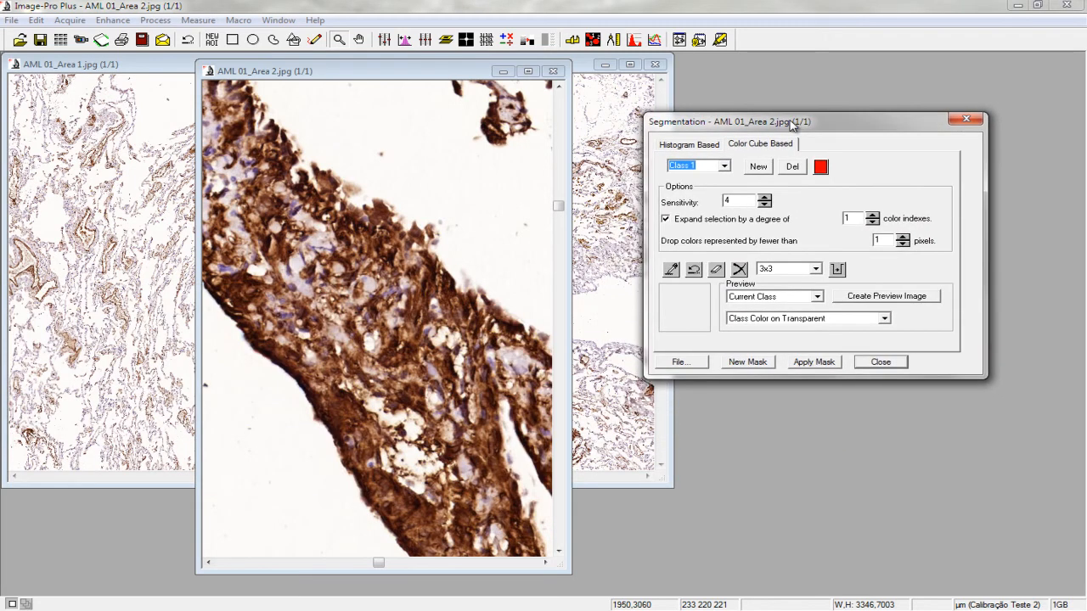
Set Class 1's histogram-based RGB ranges to red 107–255, green 0–203 and blue 0–175.
click(698, 145)
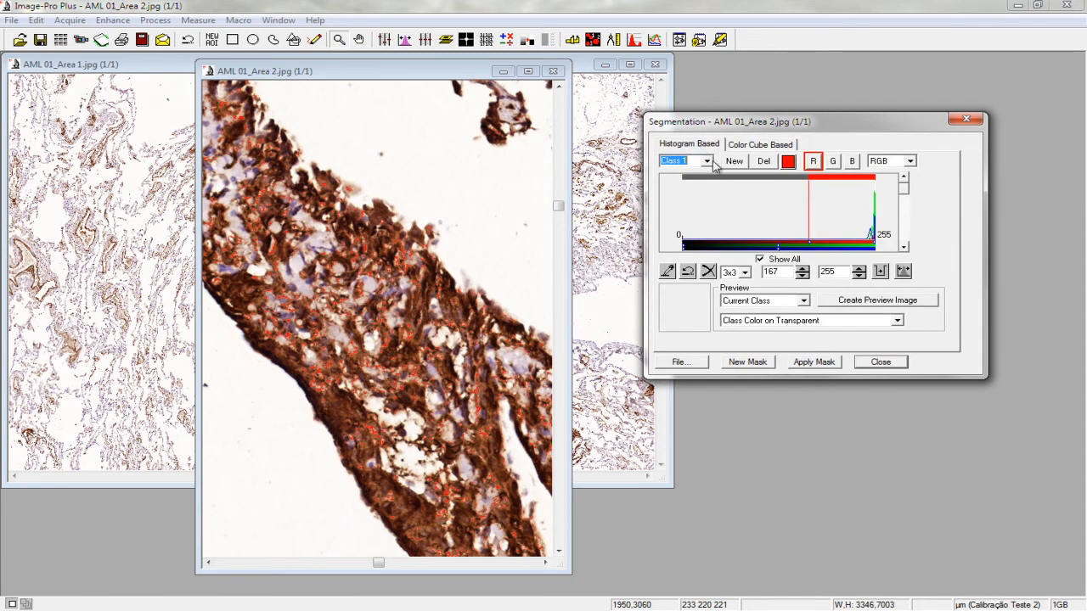
drag(808, 201, 835, 190)
click(832, 161)
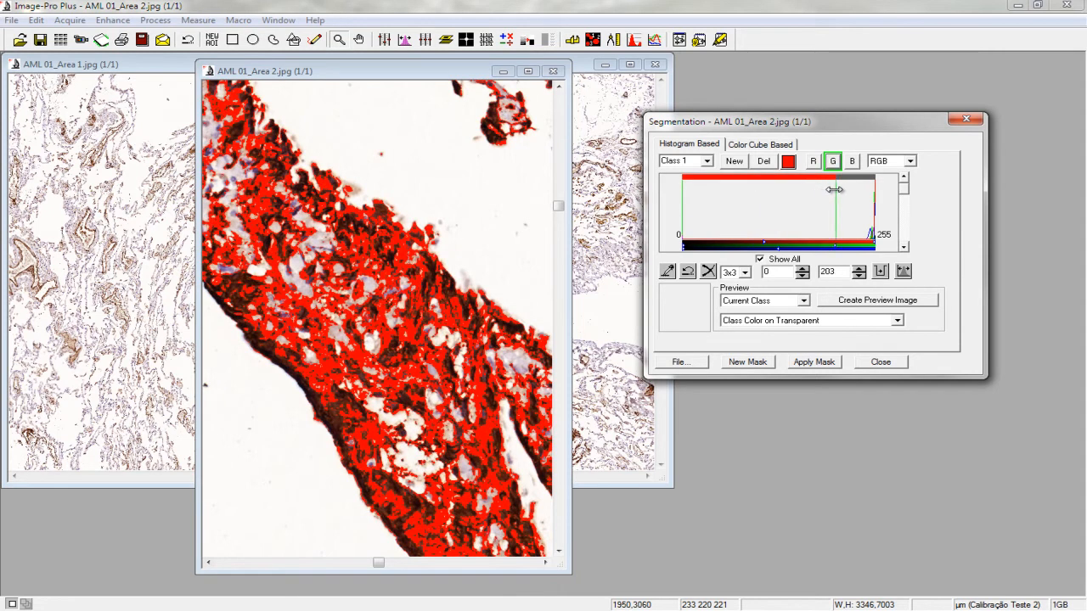
click(852, 161)
drag(779, 206, 816, 202)
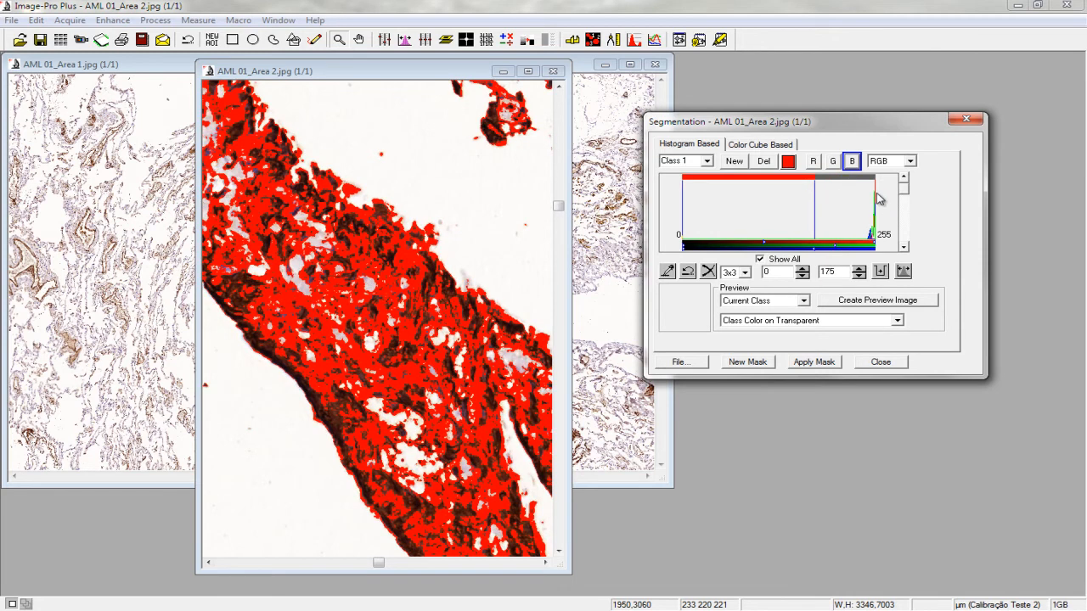
click(832, 161)
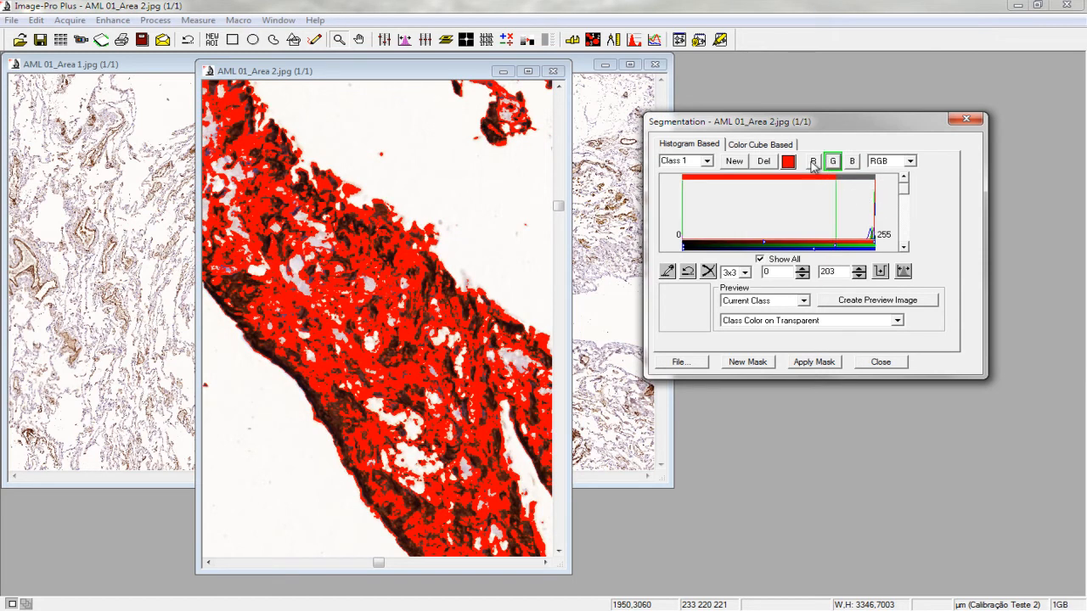
click(812, 162)
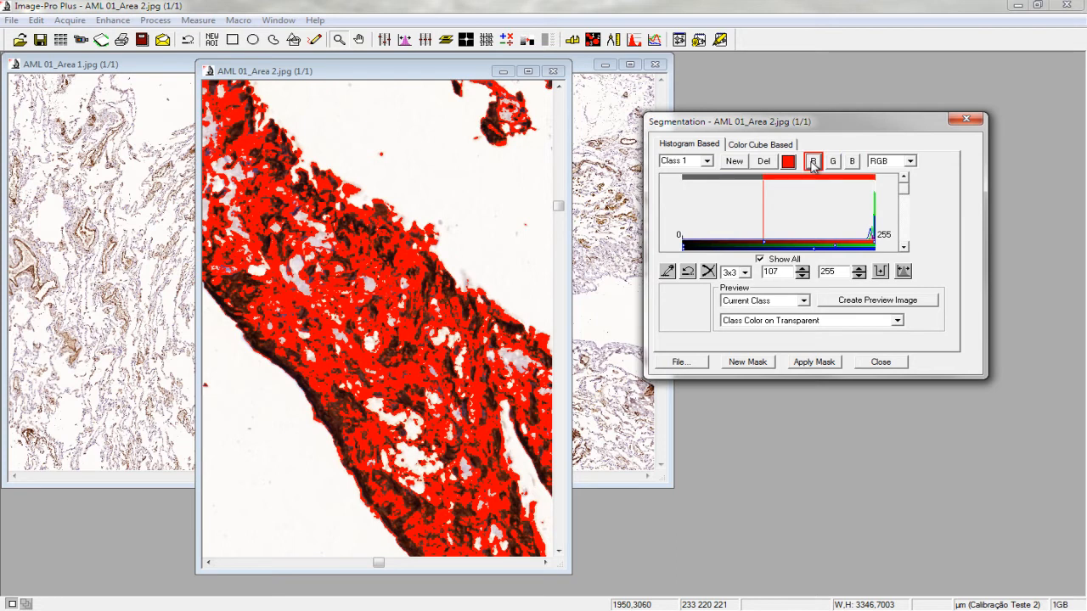
Switch to colour-cube-based segmentation, try the colour picker on the image and set its sampling size to 1x1.
click(758, 145)
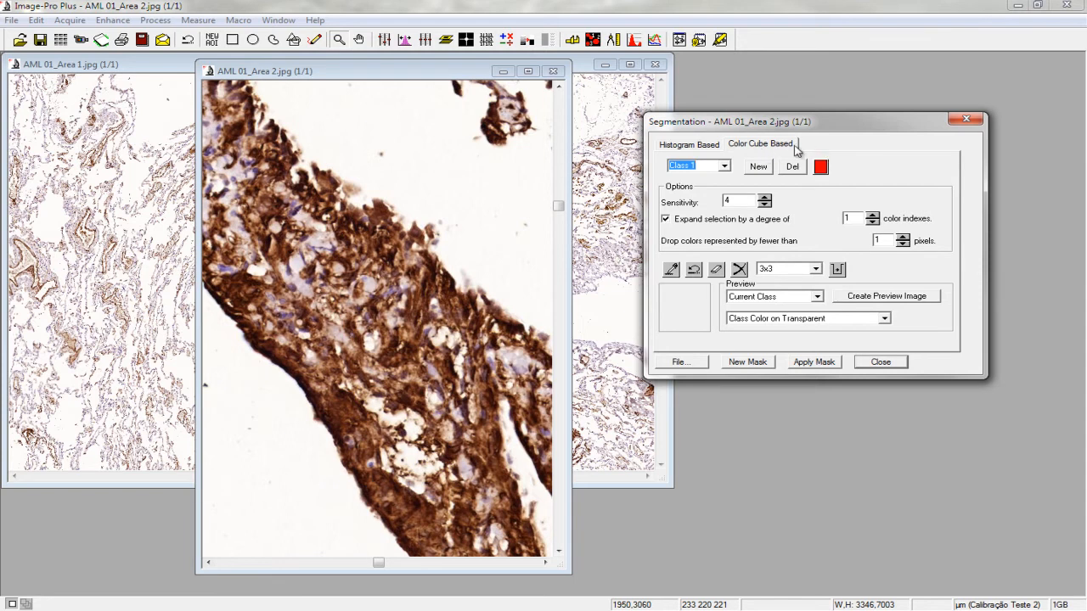
click(670, 270)
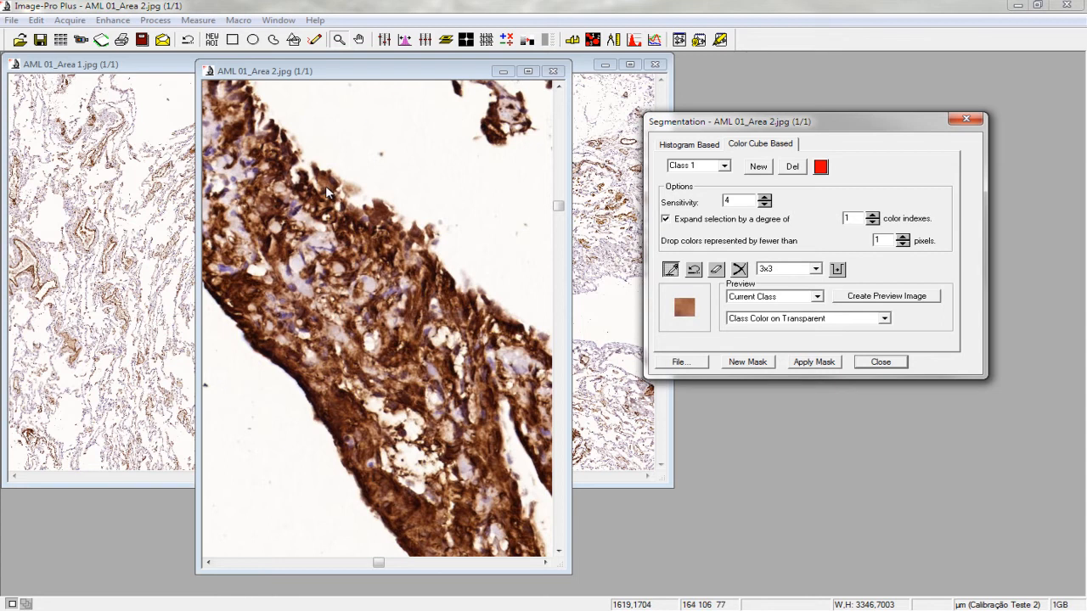
click(786, 270)
click(775, 279)
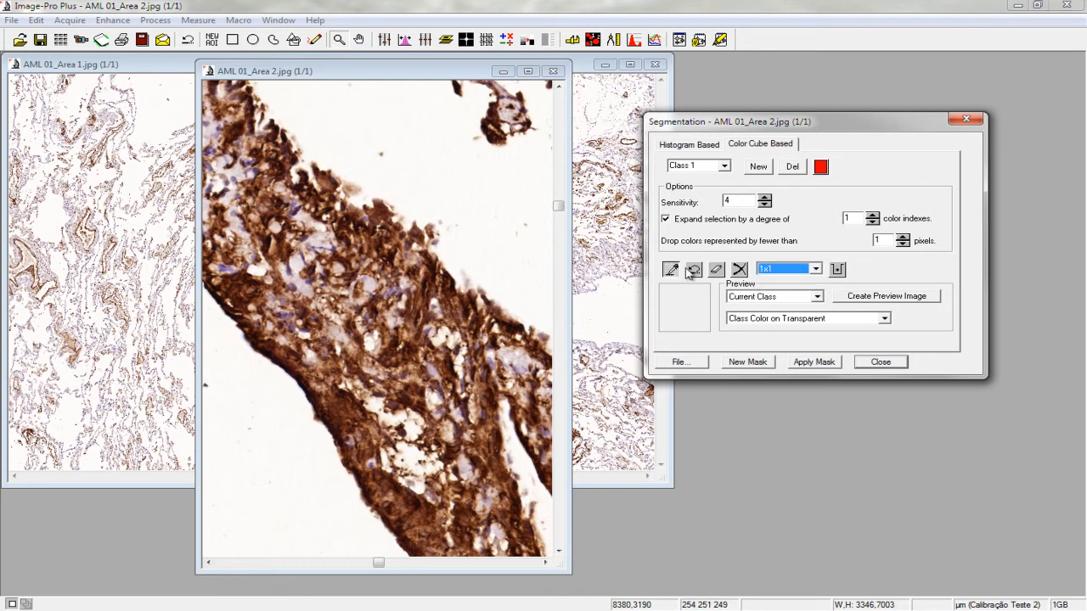
Try the 7x7 and 3x3 colour picker sampling sizes and return the size to 1x1.
click(766, 270)
click(766, 306)
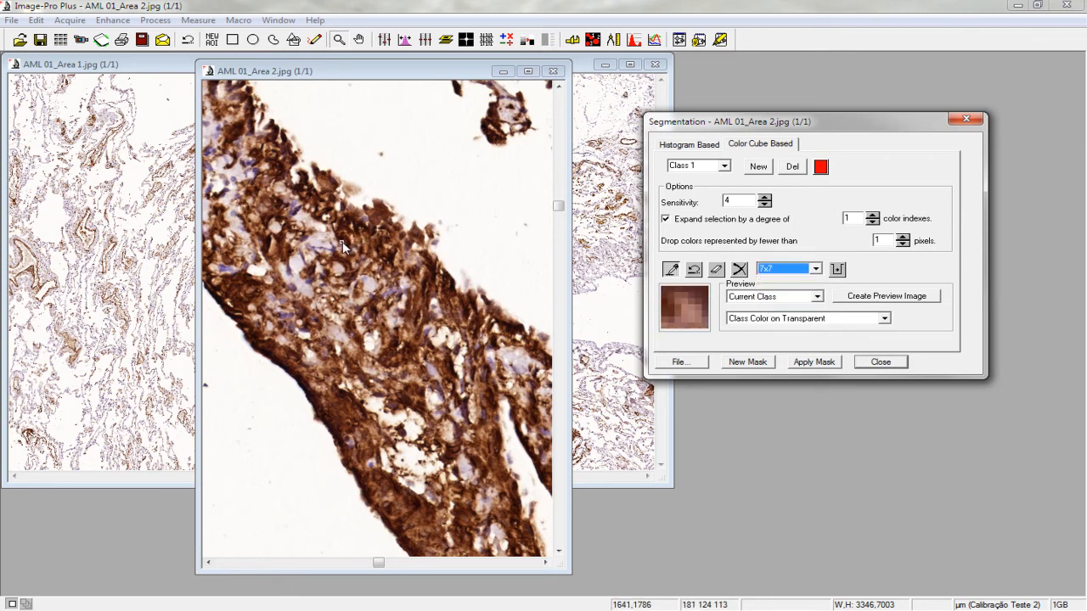
click(774, 270)
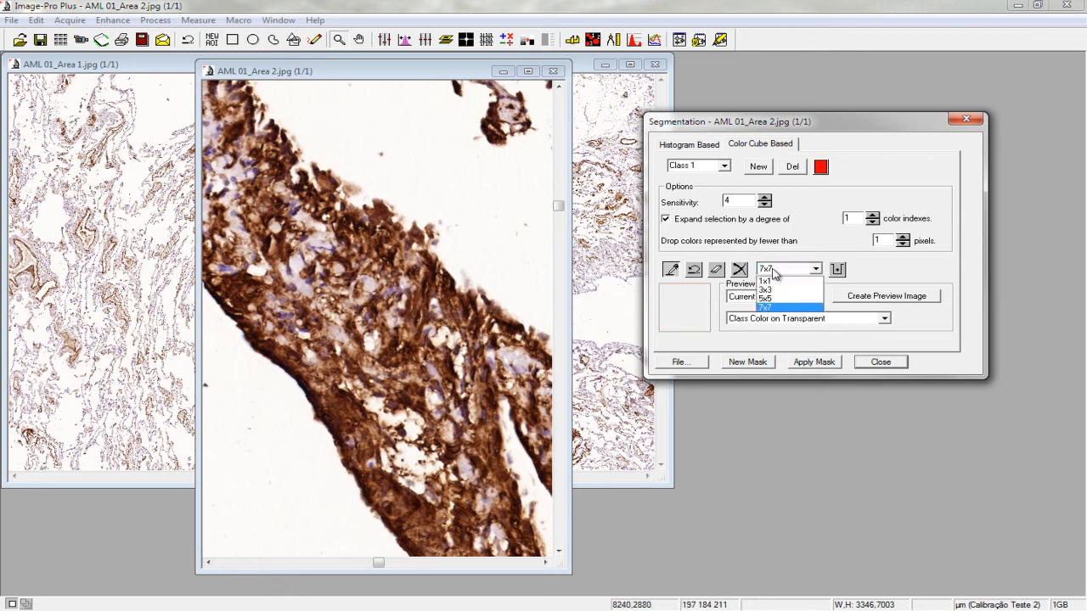
click(769, 290)
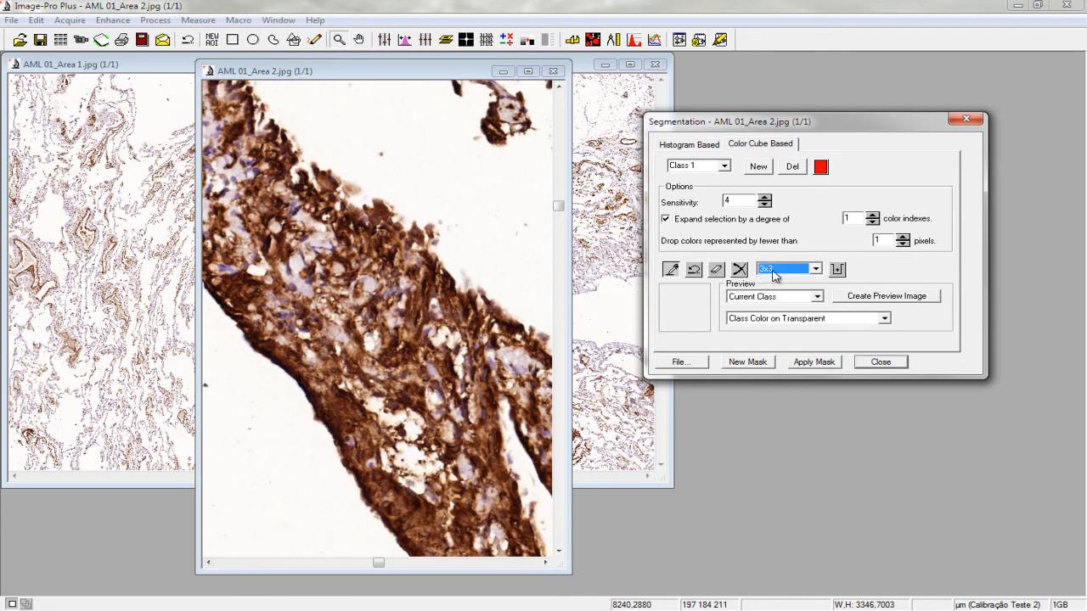
click(774, 271)
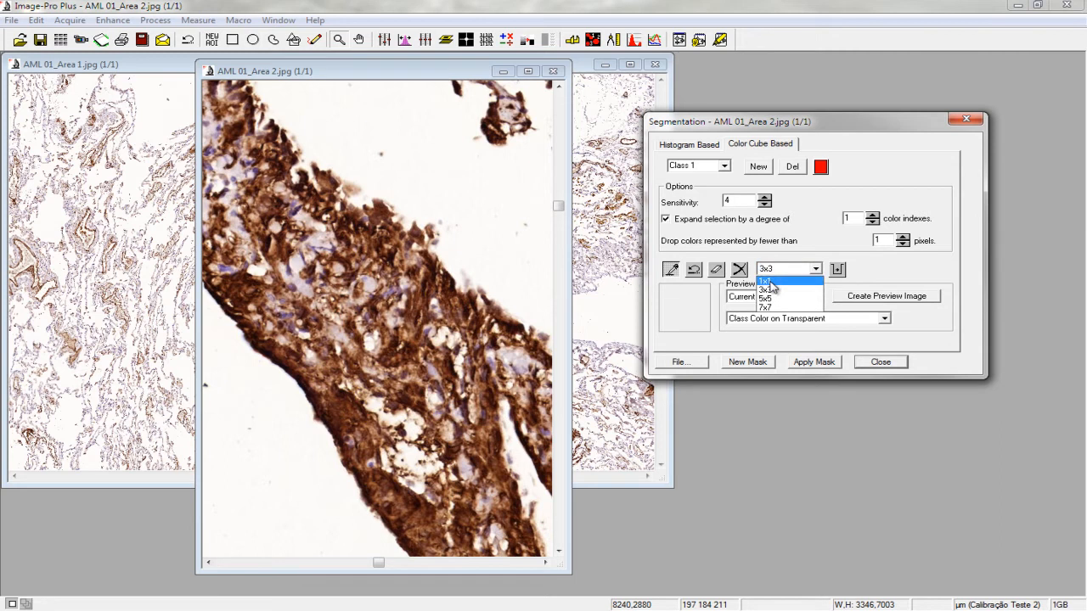
click(768, 282)
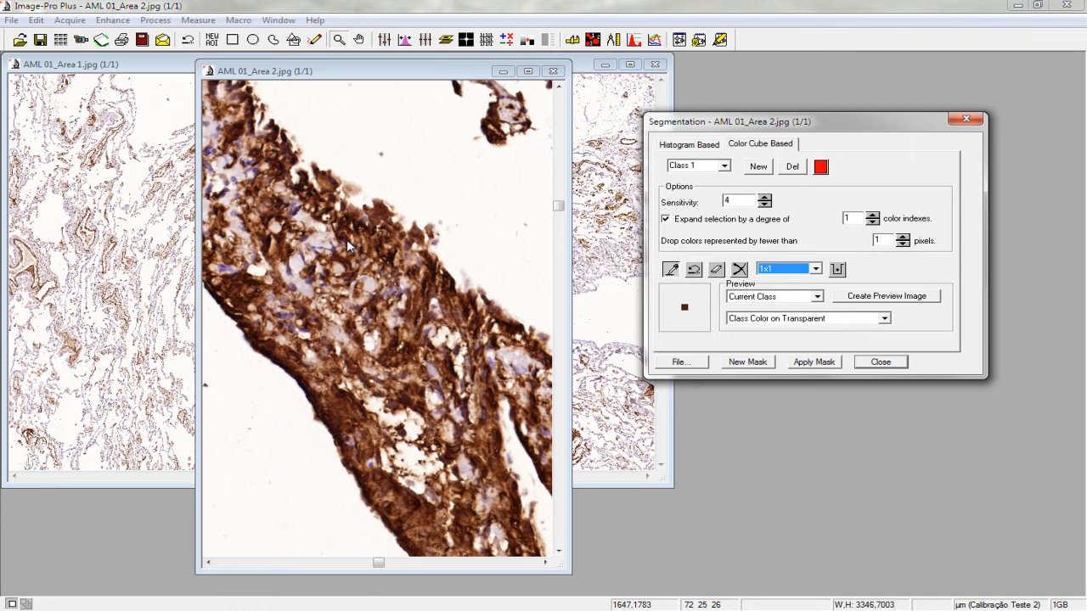
Turn off selection expansion, sample the small speck above the tissue edge and undo that sample.
click(665, 220)
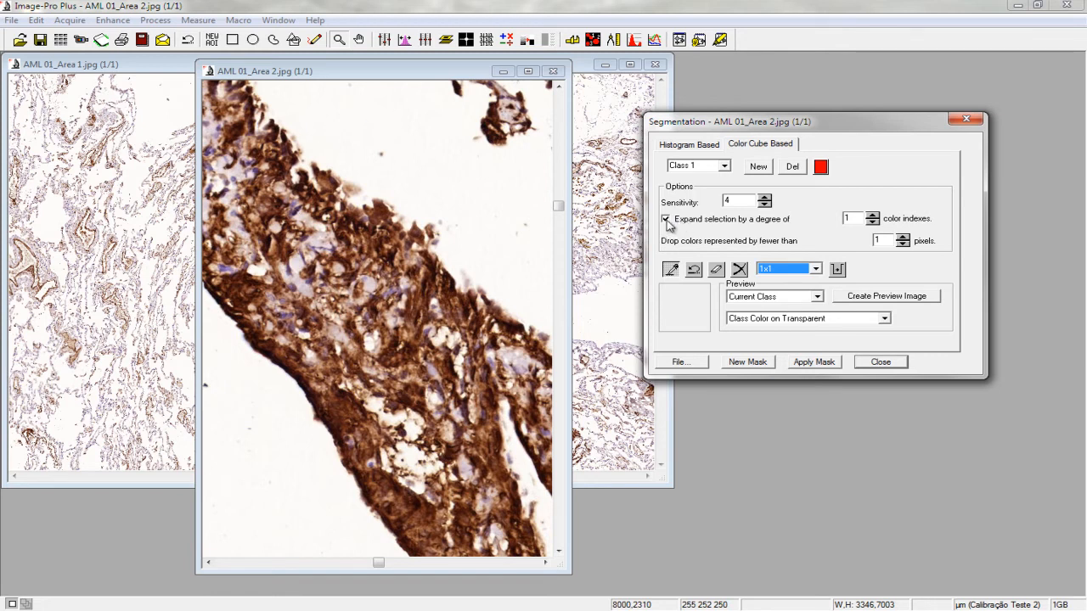
click(667, 220)
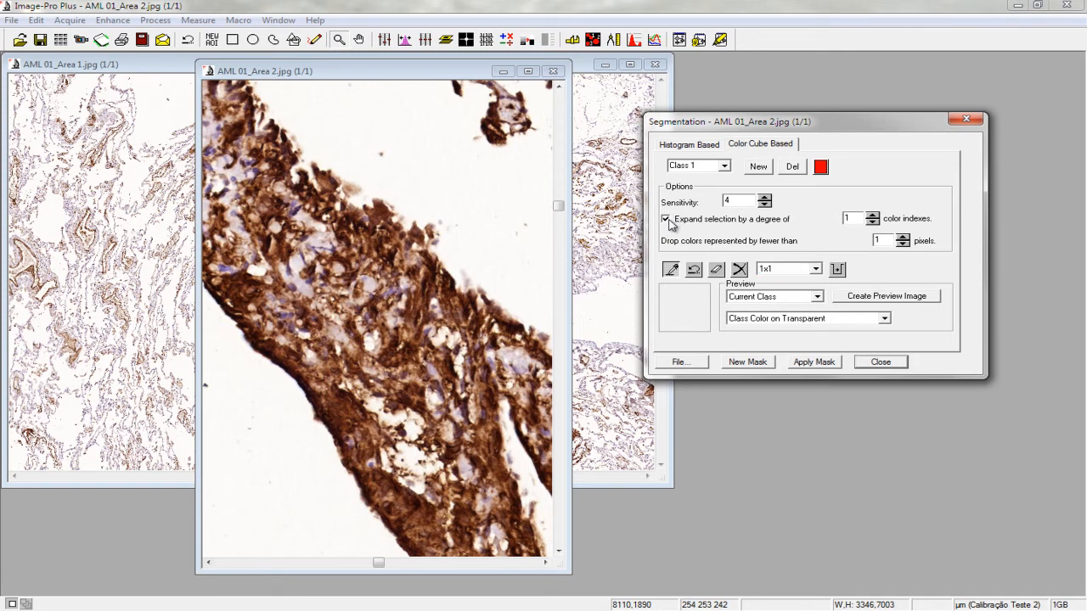
click(381, 159)
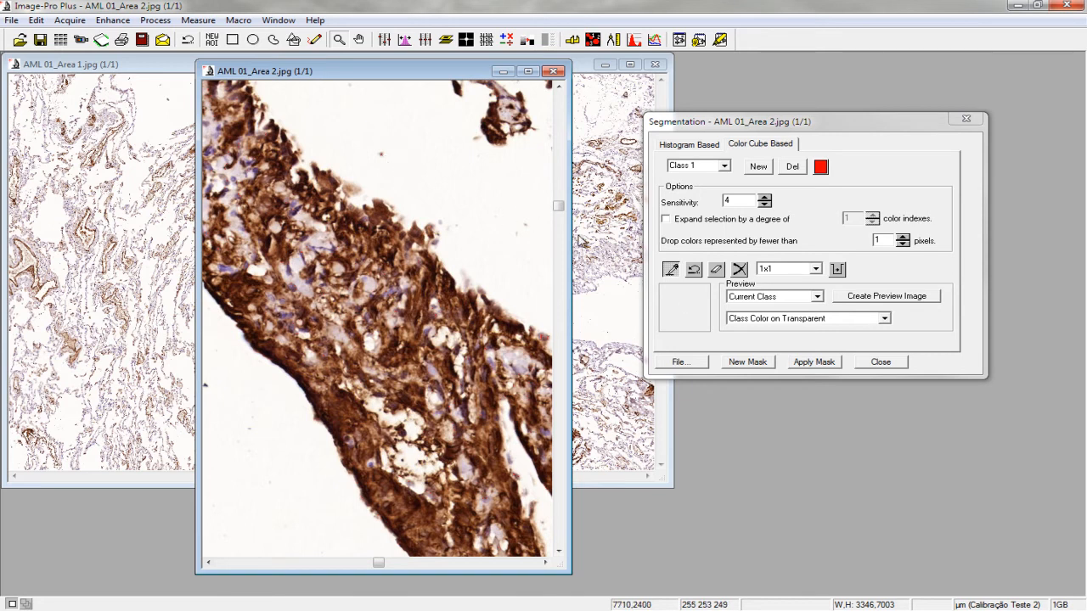
click(694, 269)
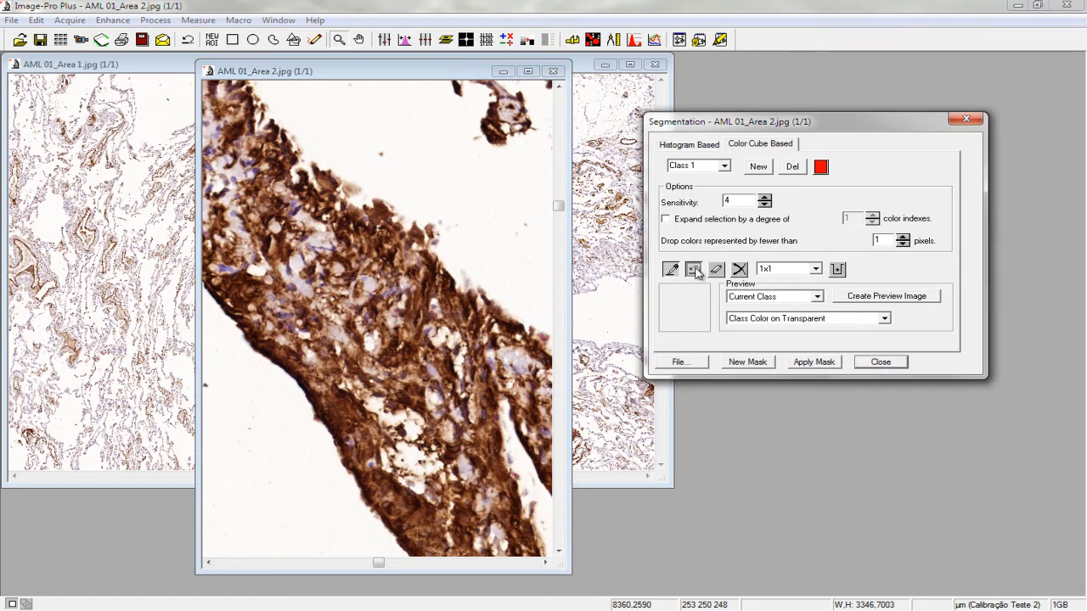
Expand the selection by a degree of 1, sample the speck above the tissue again and undo the sample.
click(666, 220)
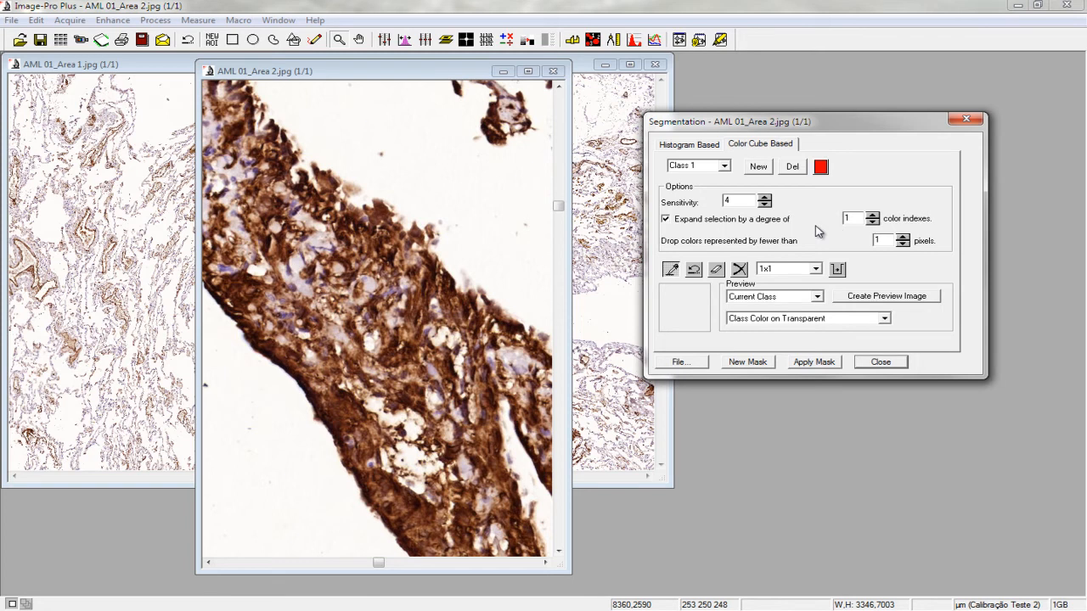
click(348, 193)
click(381, 156)
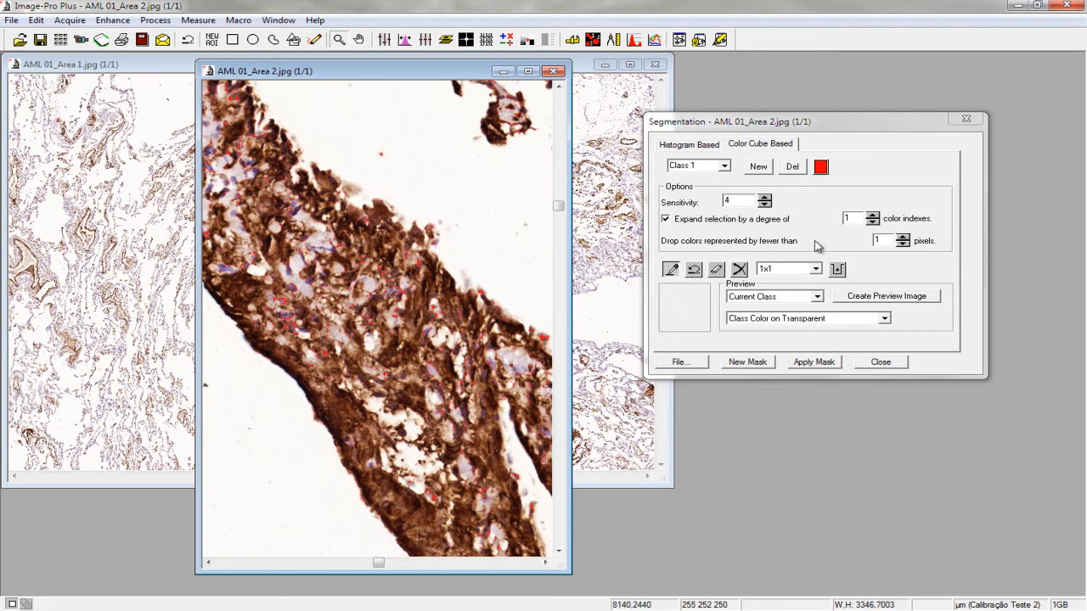
click(695, 269)
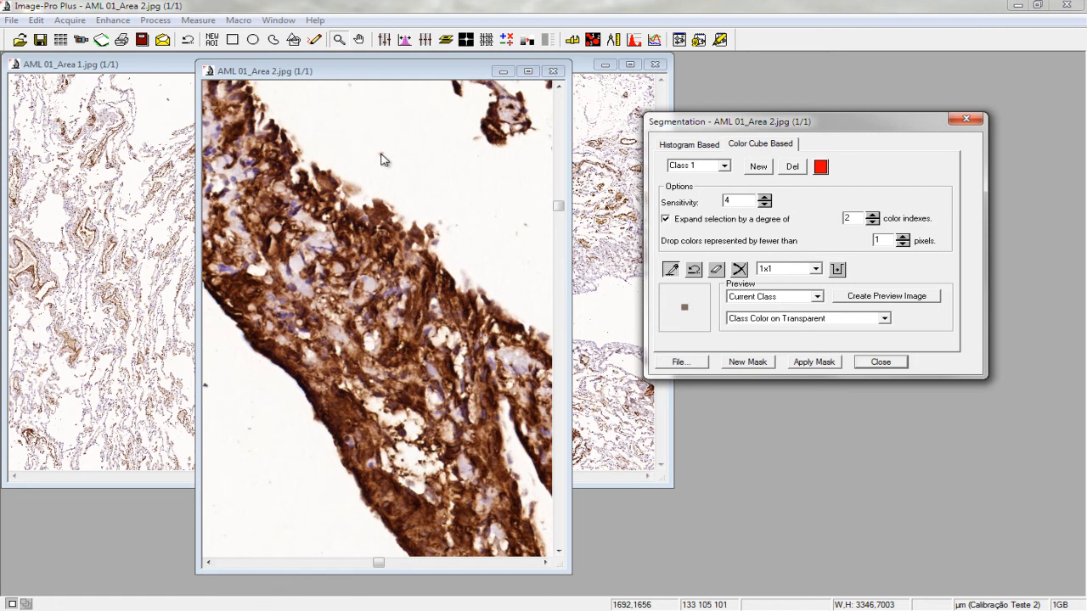
Sample the speck with expansion degree 2, reset the degree to 1, turn off expansion and clear the sampled colours.
click(380, 160)
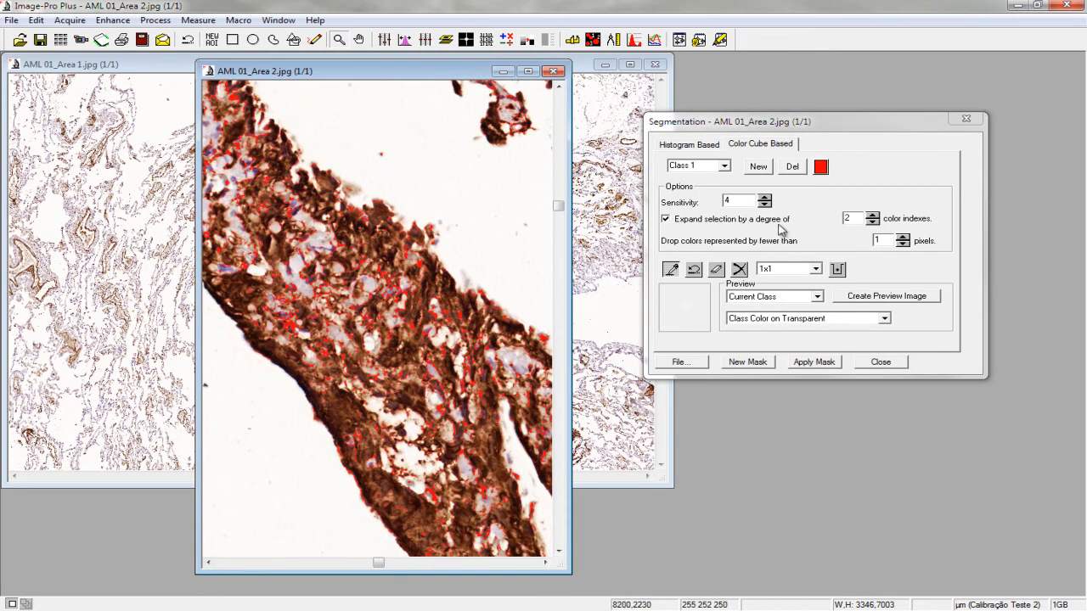
click(872, 222)
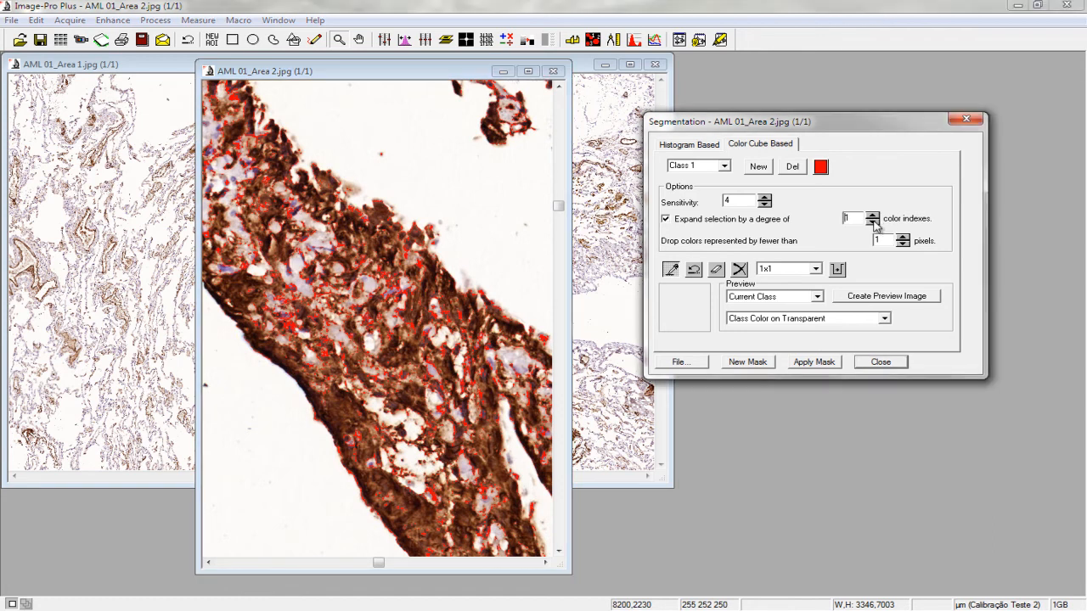
click(665, 219)
click(739, 269)
Set the sampling size to 3x3, enable expansion by 1 colour index and sample two brown areas of the upper tissue.
click(805, 271)
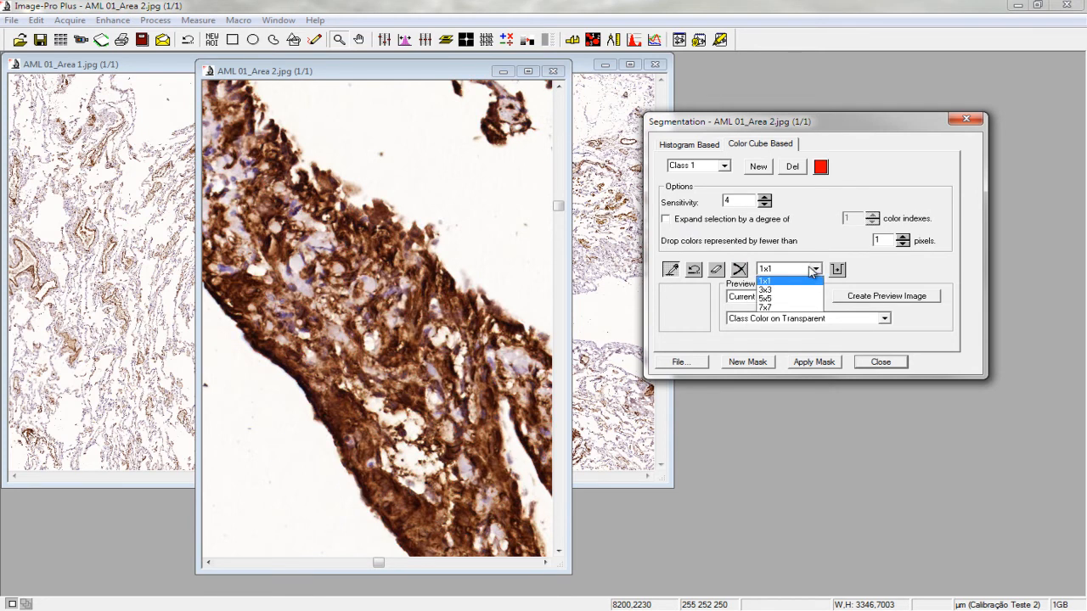
click(769, 290)
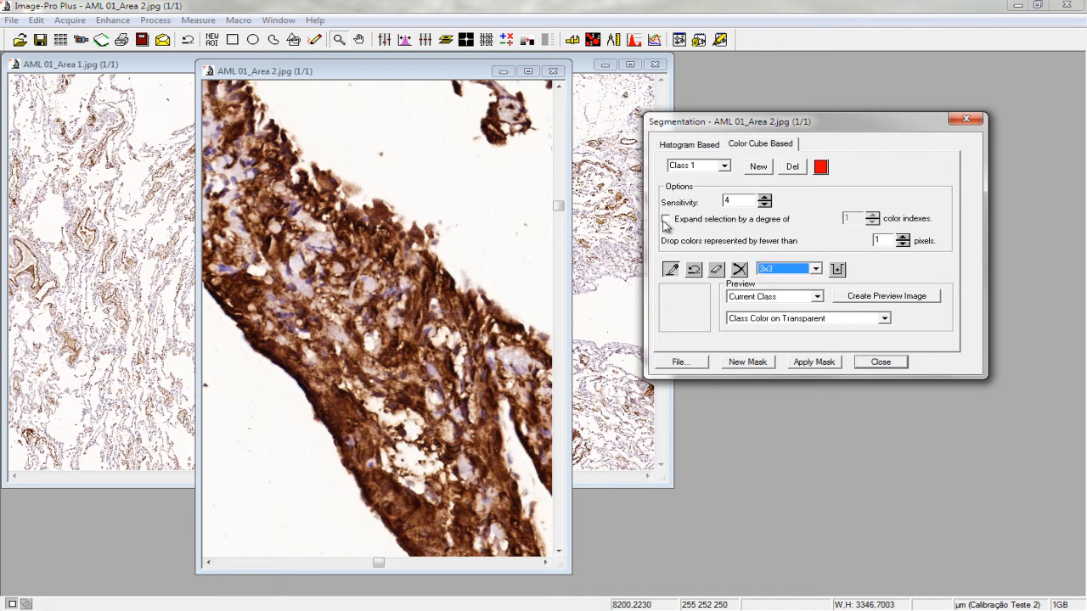
click(666, 220)
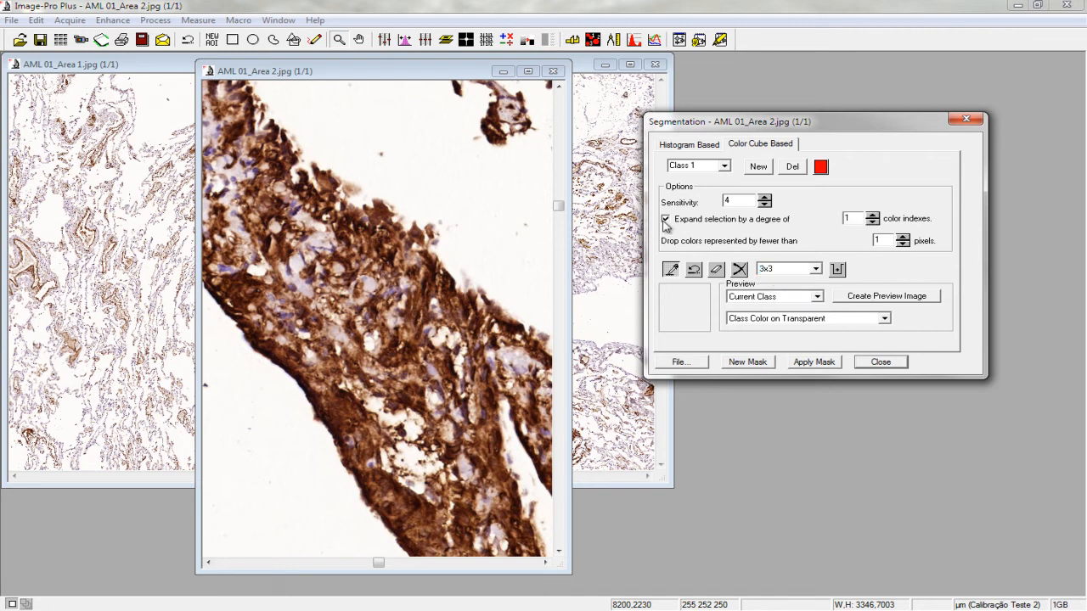
click(347, 244)
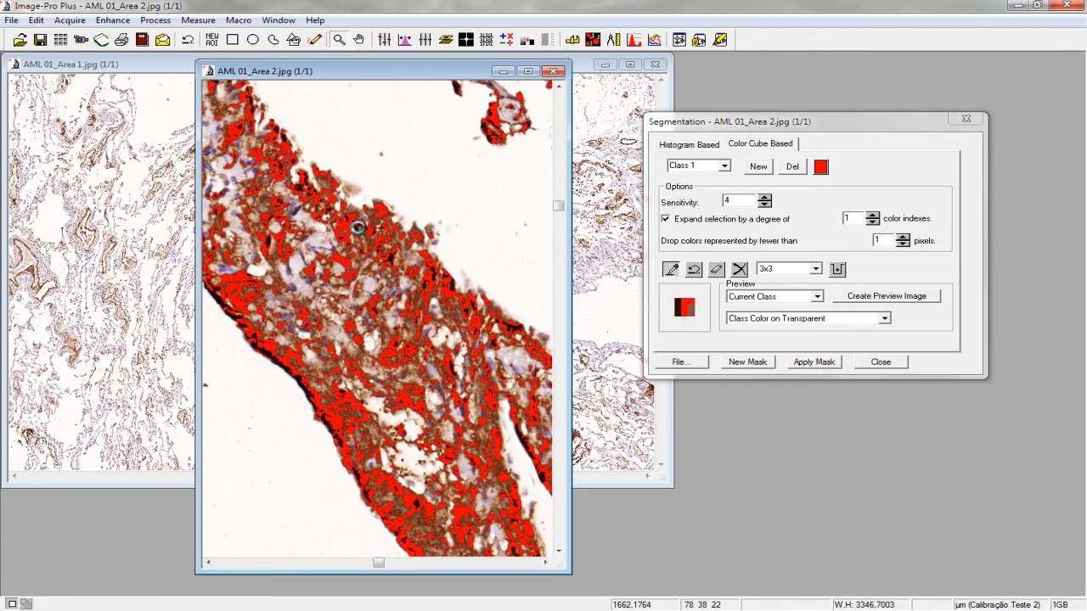
click(357, 229)
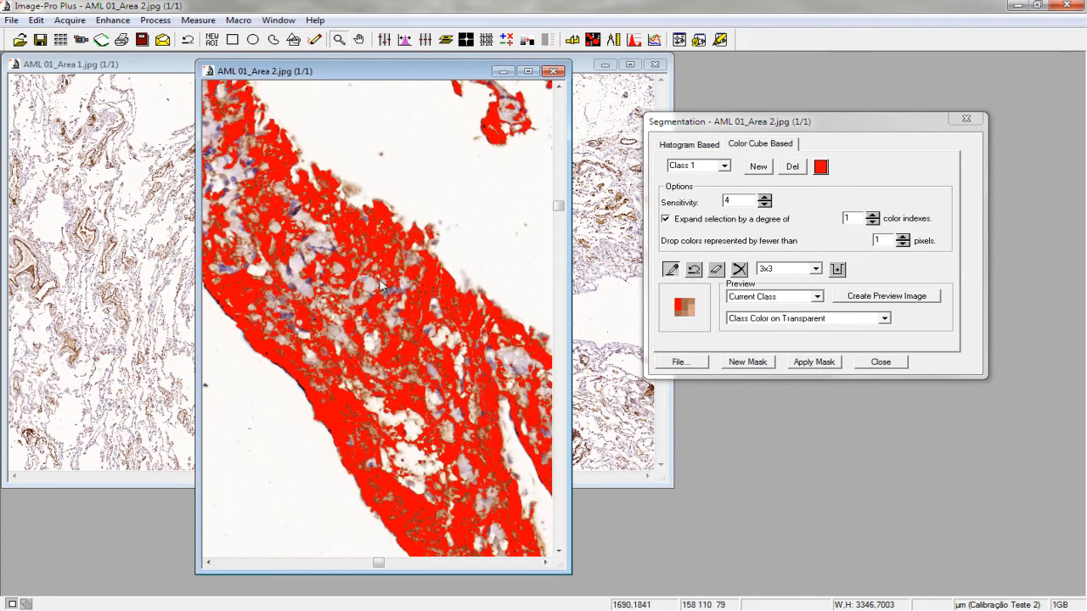
Set the sampling size to 1x1 and add one more brown tone from the tissue's left edge to Class 1.
click(762, 270)
click(767, 281)
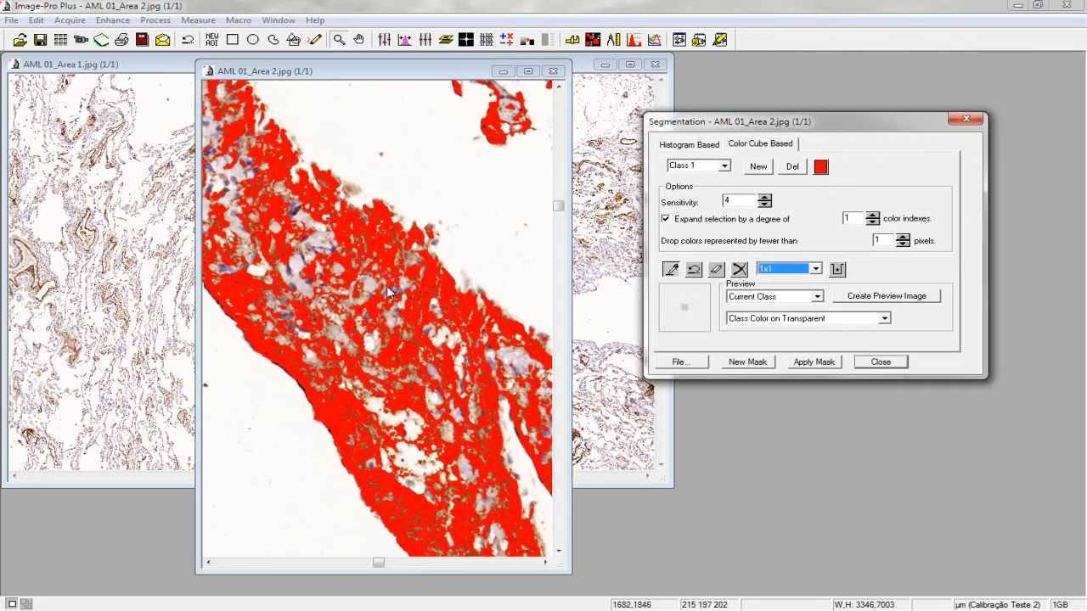
click(233, 285)
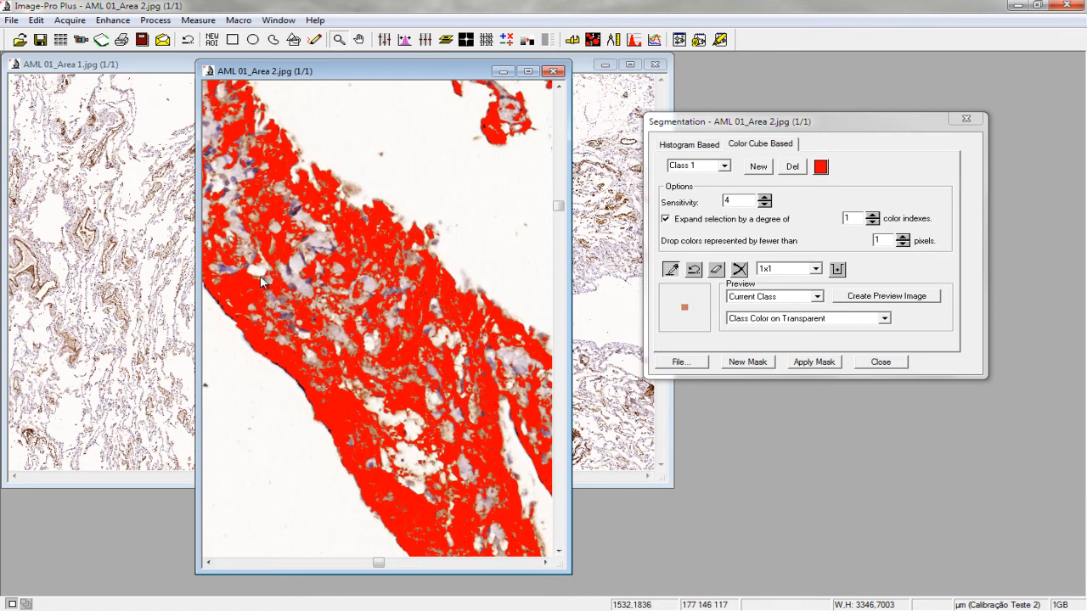
Examine how the Class 1 colour covers the stained tissue in close-up and in the neighbouring parts of the image.
right_click(259, 279)
click(286, 291)
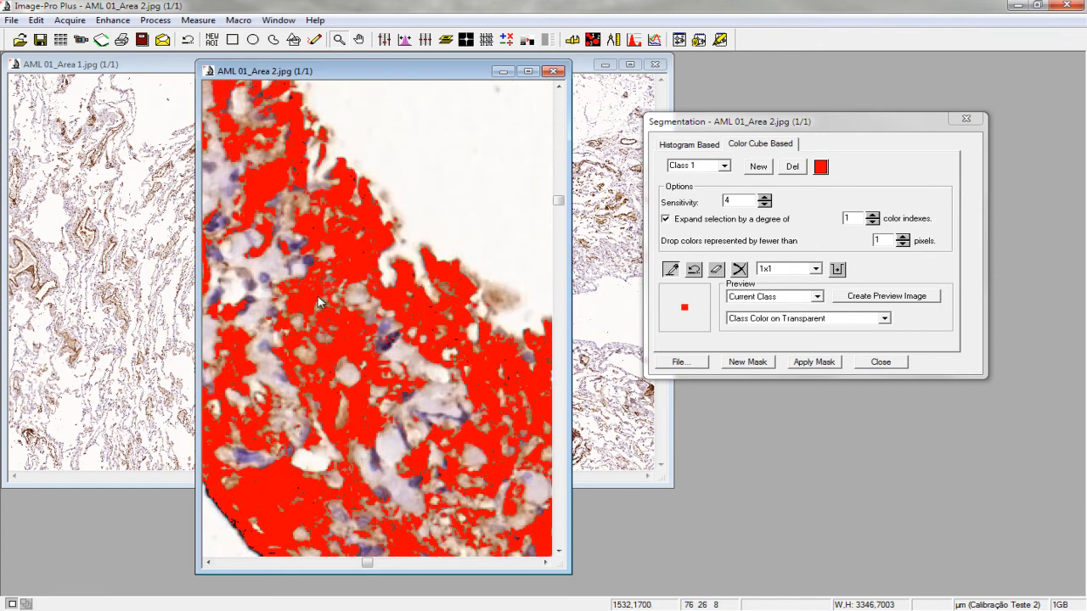
right_click(319, 289)
click(344, 292)
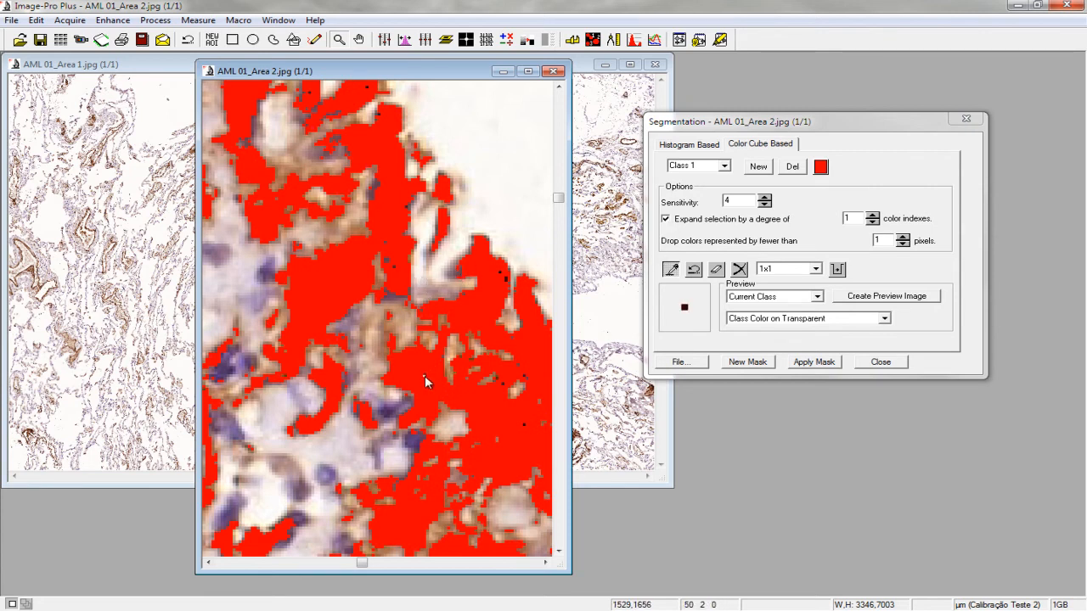
right_click(413, 356)
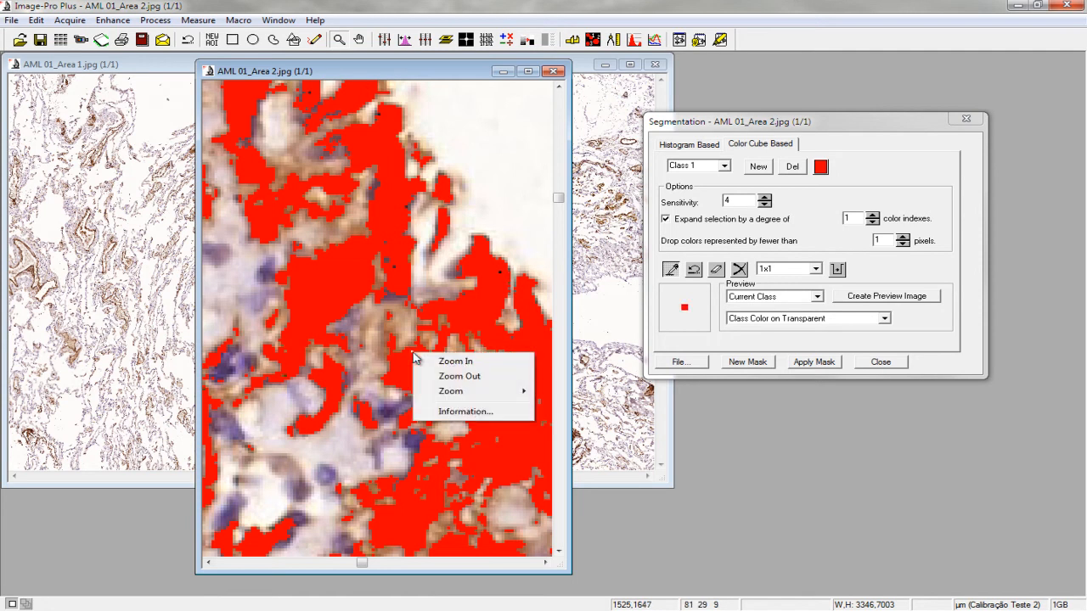
click(450, 376)
right_click(349, 307)
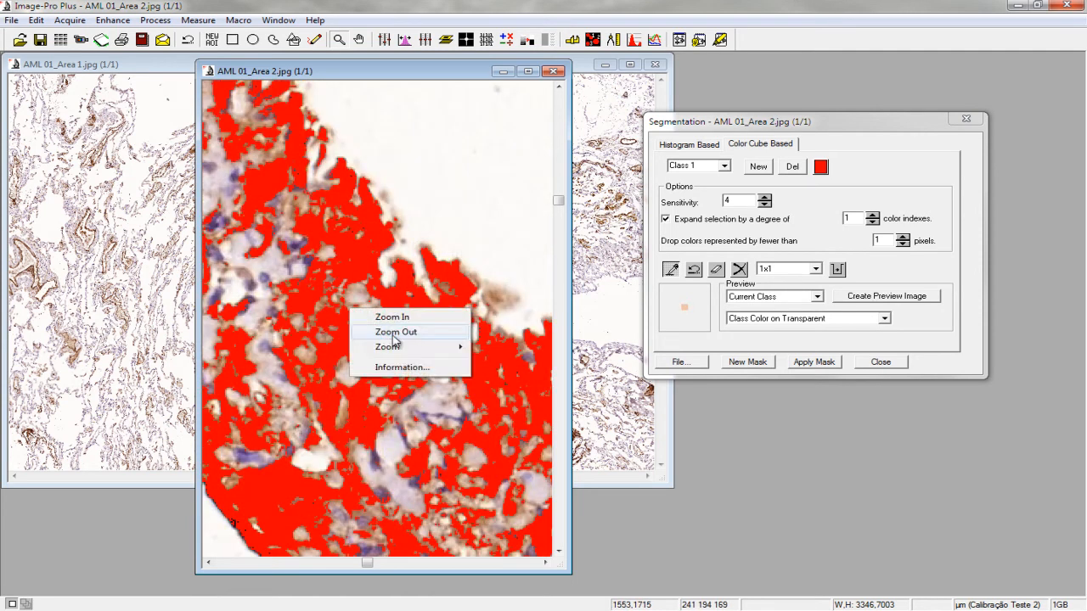
click(392, 331)
right_click(348, 323)
click(404, 352)
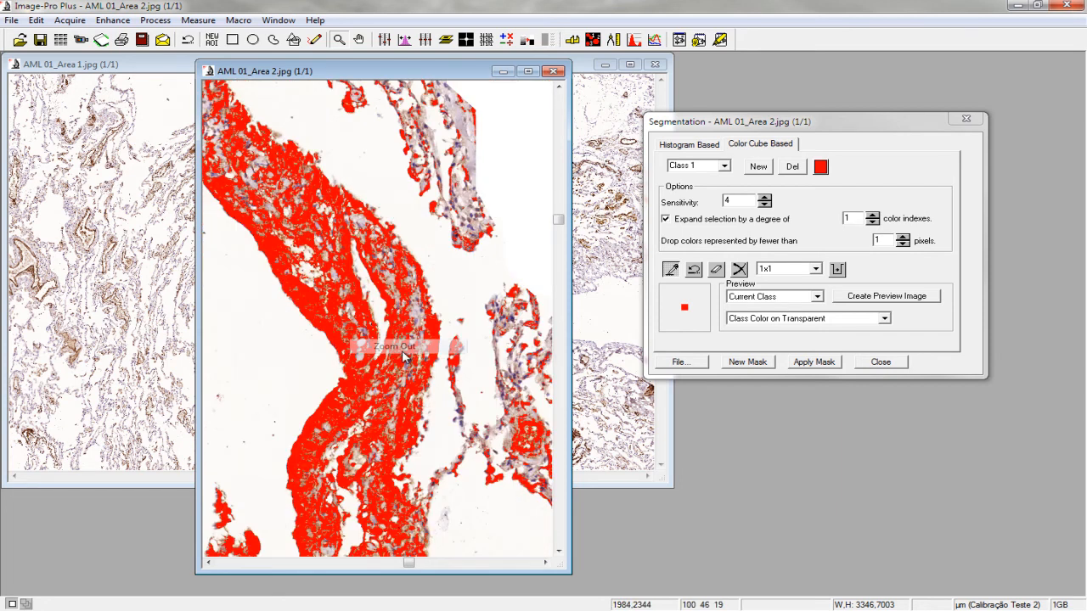
drag(408, 562, 269, 568)
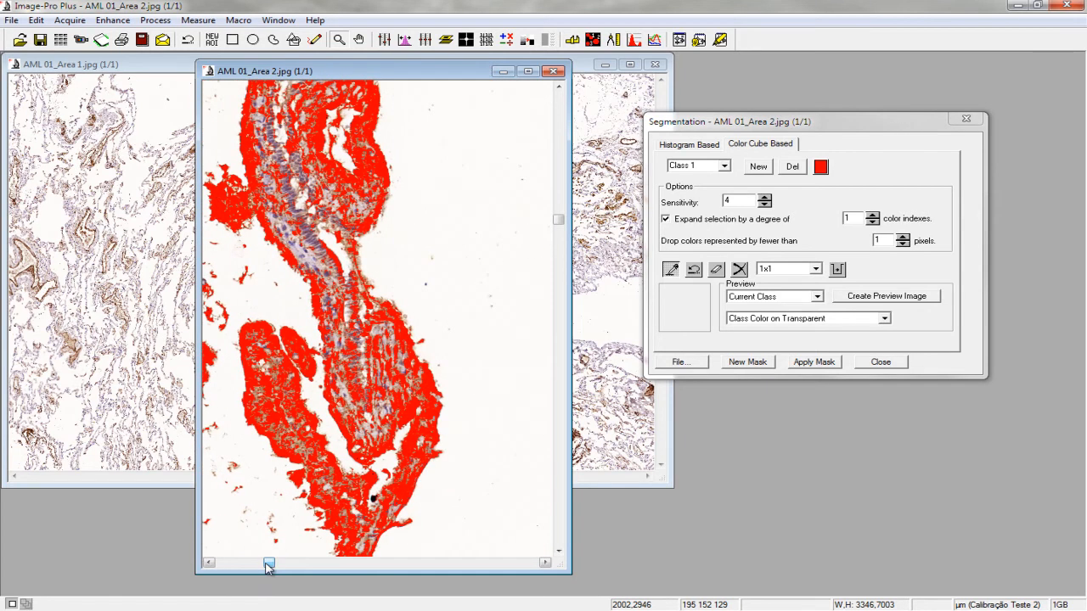
Save the colour segmentation ranges as "teste" in the IPWin4 folder.
click(686, 363)
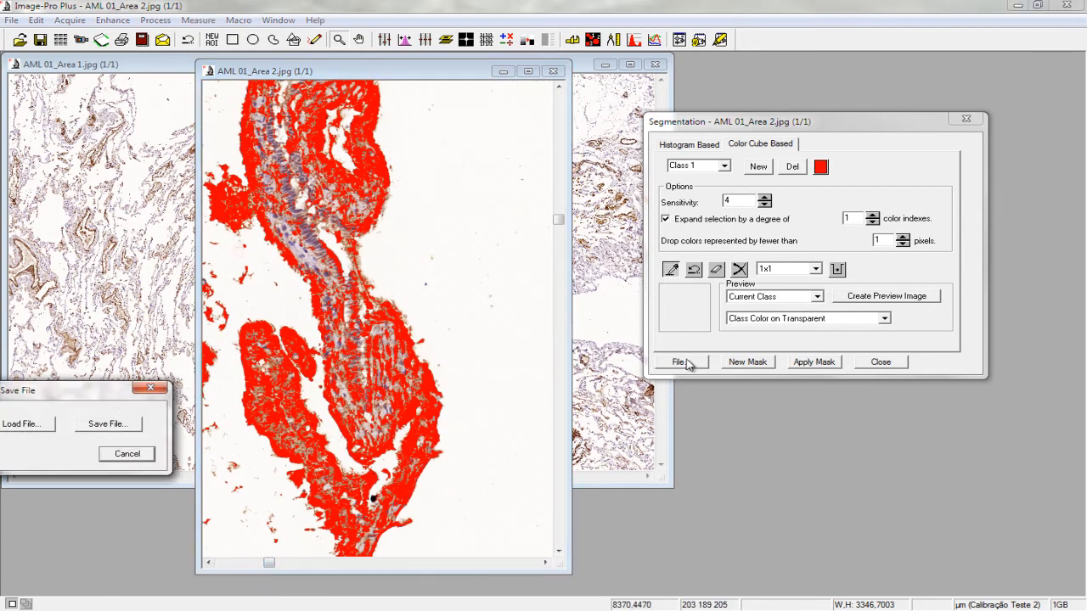
drag(85, 392, 543, 250)
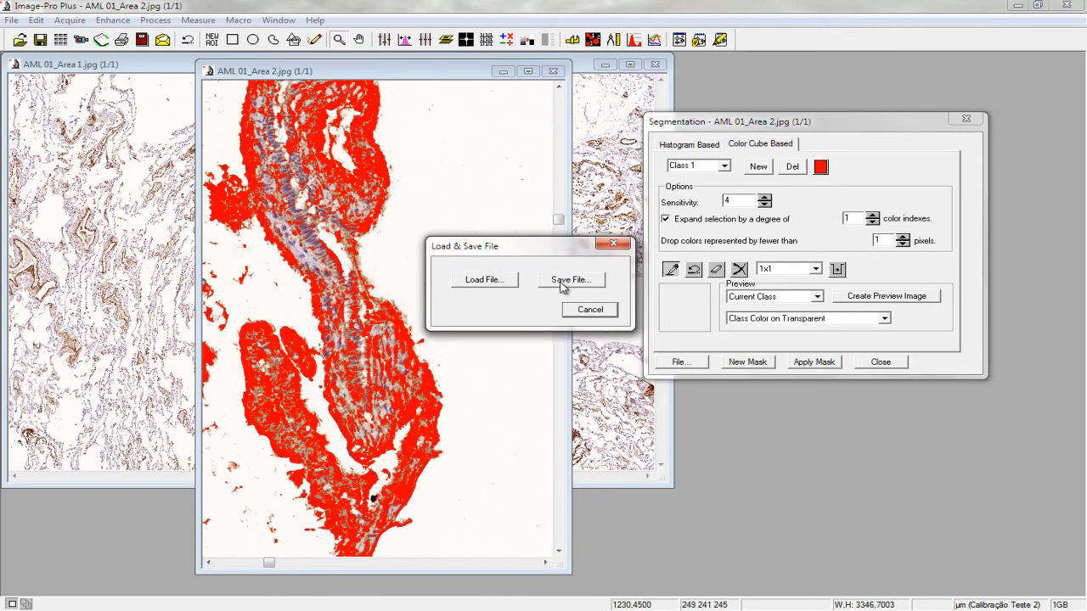
click(561, 280)
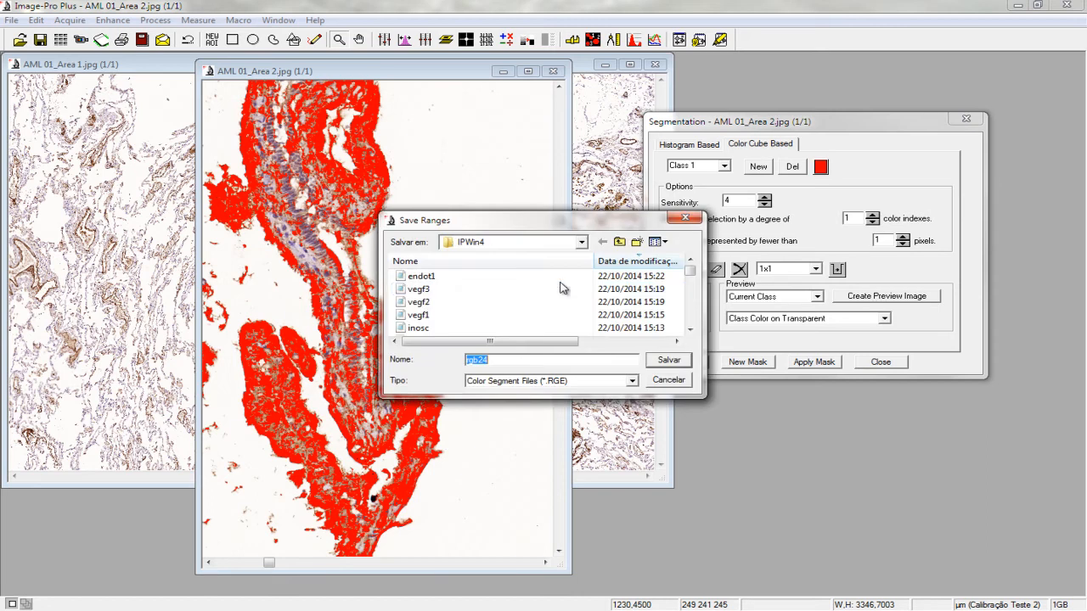
text(teste)
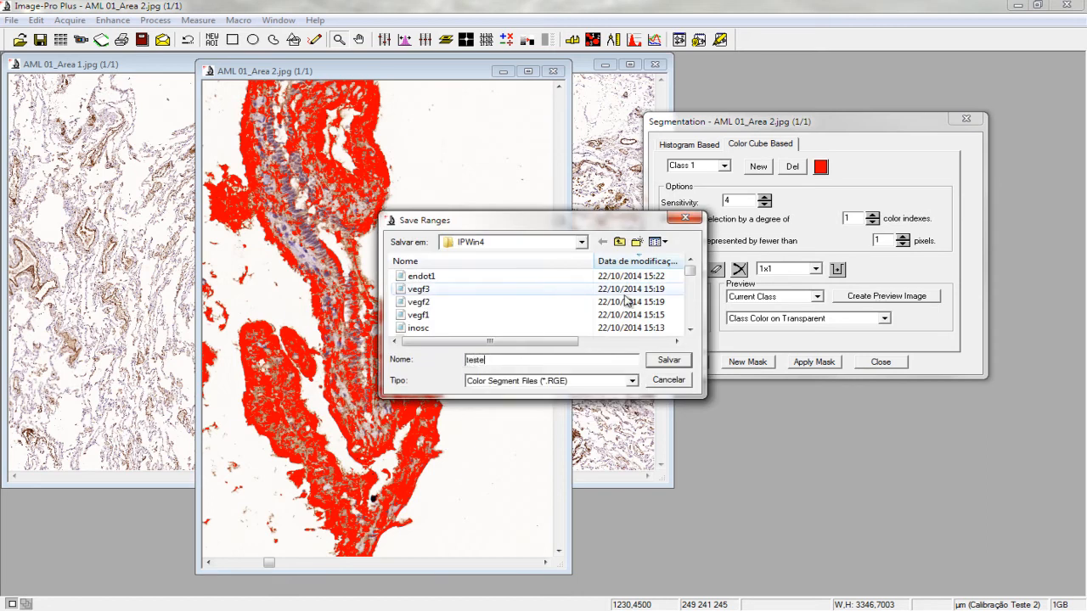
key(Return)
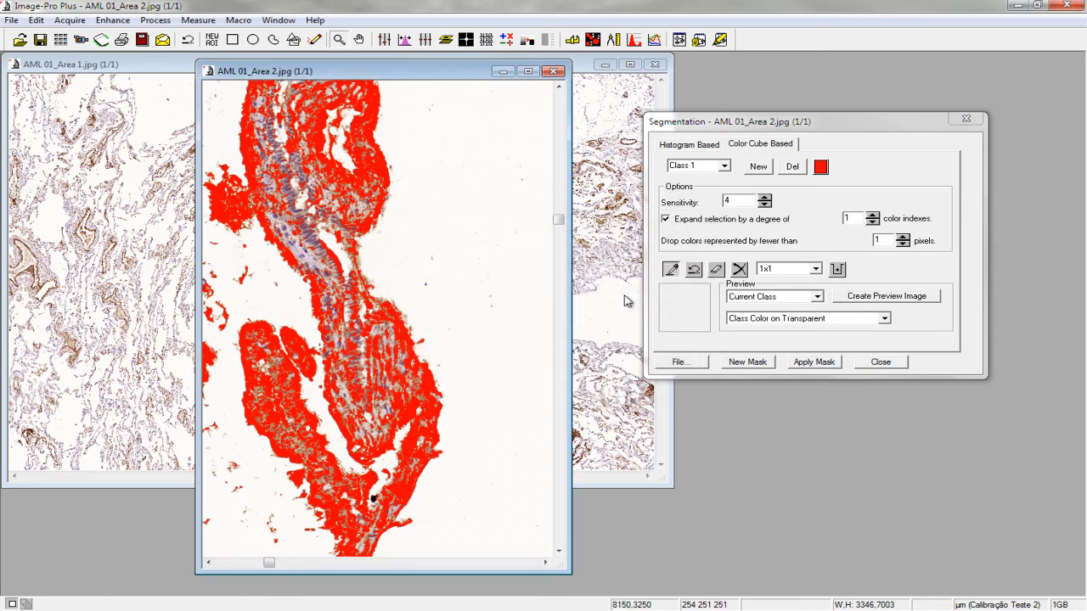
Close the segmentation settings and rearrange the image windows so that AML 01_5555.jpg is in front.
drag(459, 72, 577, 157)
click(384, 68)
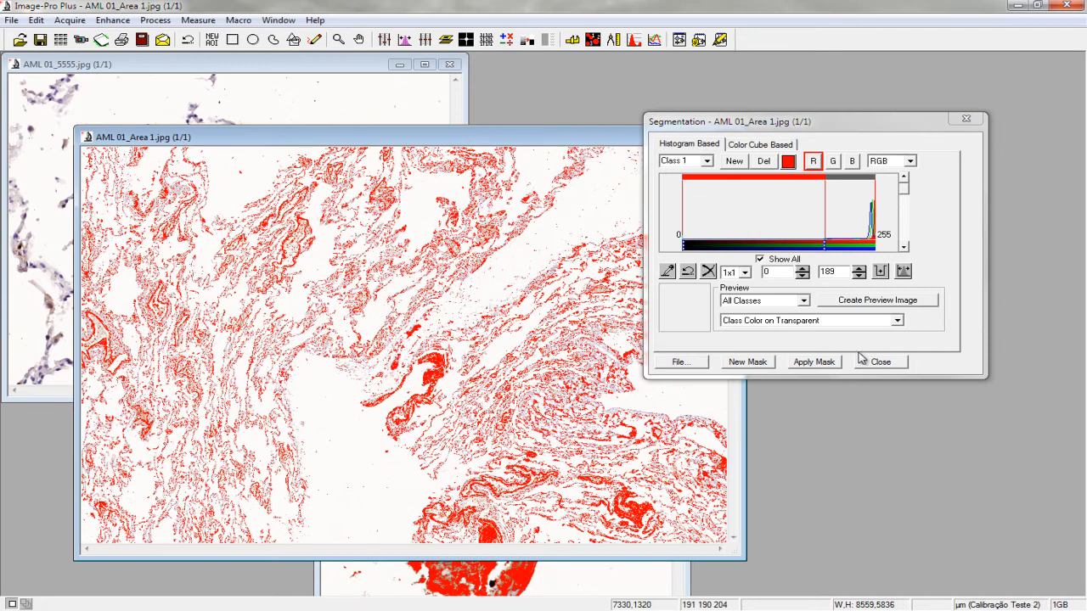
click(877, 361)
drag(102, 64, 316, 137)
Switch the Count / Size intensity range for AML 01_5555.jpg to manual and open its colour segmentation settings.
click(752, 194)
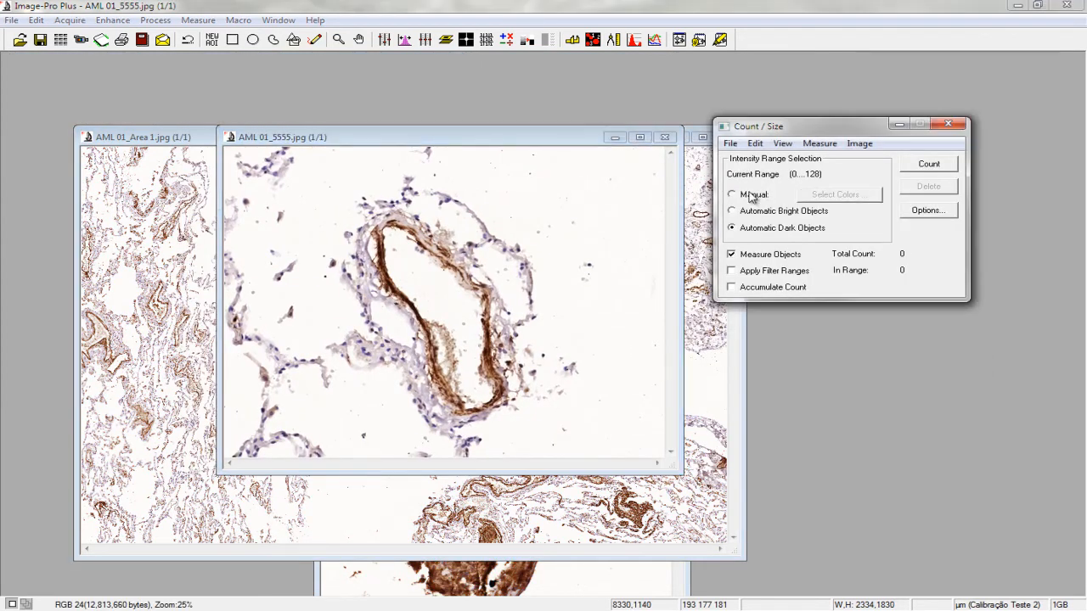
click(836, 195)
drag(146, 129, 818, 195)
Load the saved teste1 colour ranges from the IPWin4 folder into AML 01_5555.jpg, replacing the existing ranges.
click(686, 433)
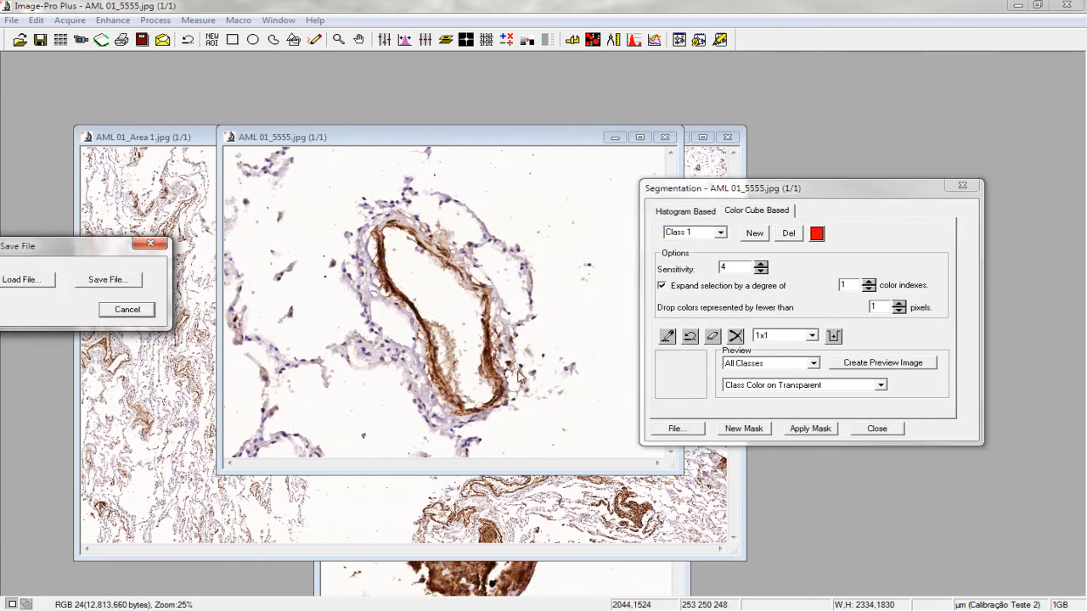
drag(48, 245, 724, 210)
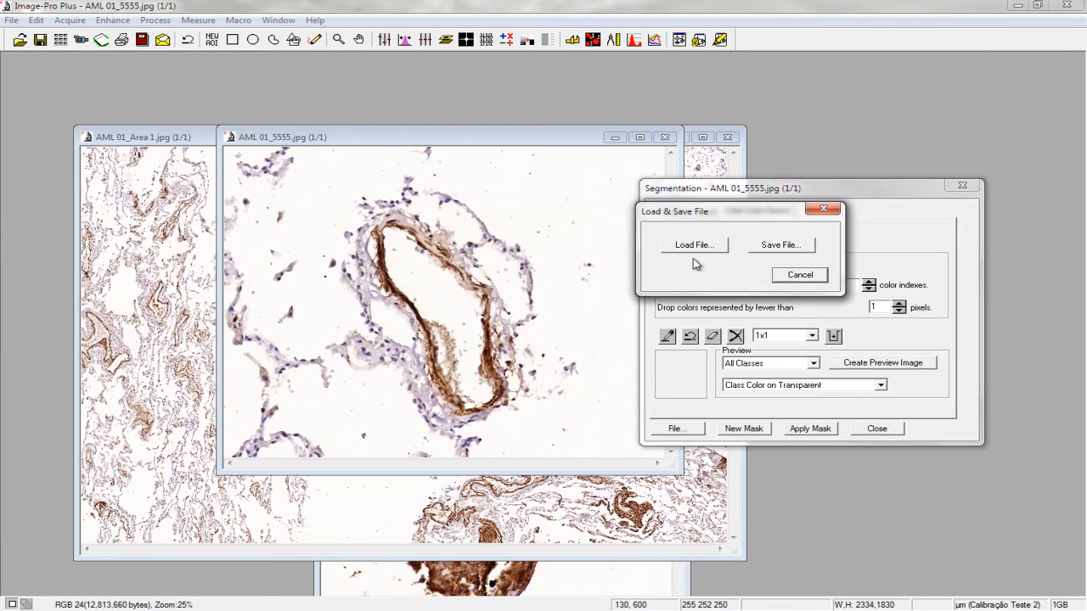
click(695, 246)
drag(516, 216, 673, 231)
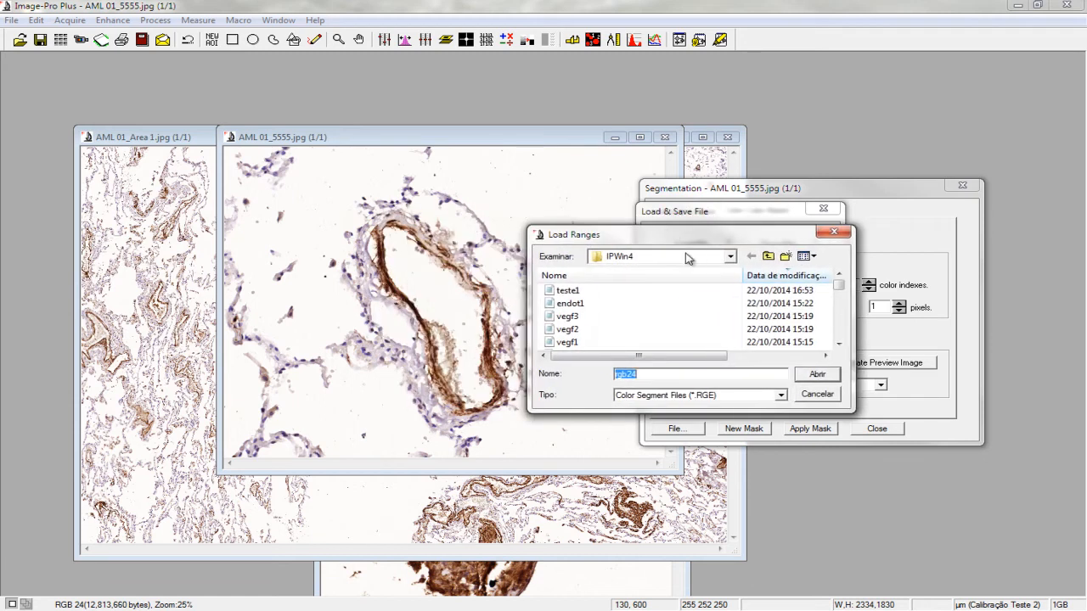
double_click(574, 298)
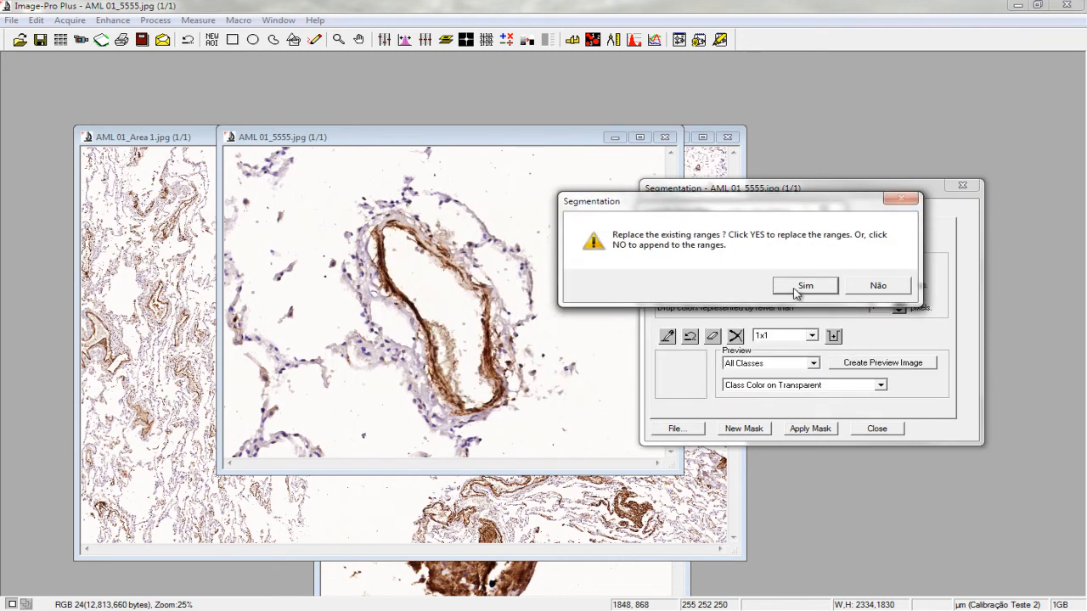
click(803, 287)
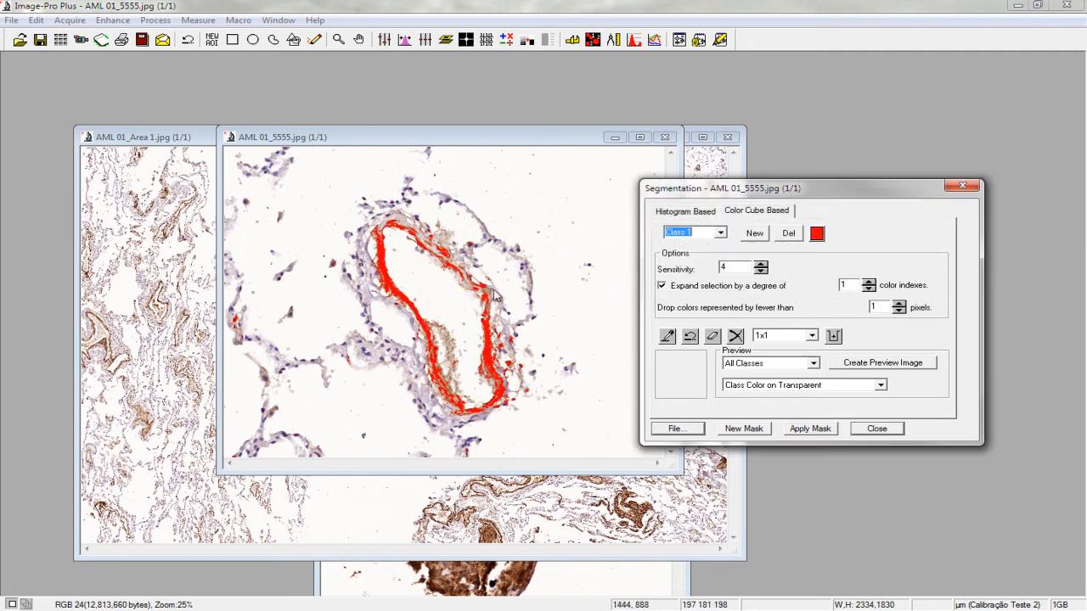
Add further brown tones from the upper vessel wall in AML 01_5555.jpg to Class 1, sampling at 200% zoom.
click(338, 43)
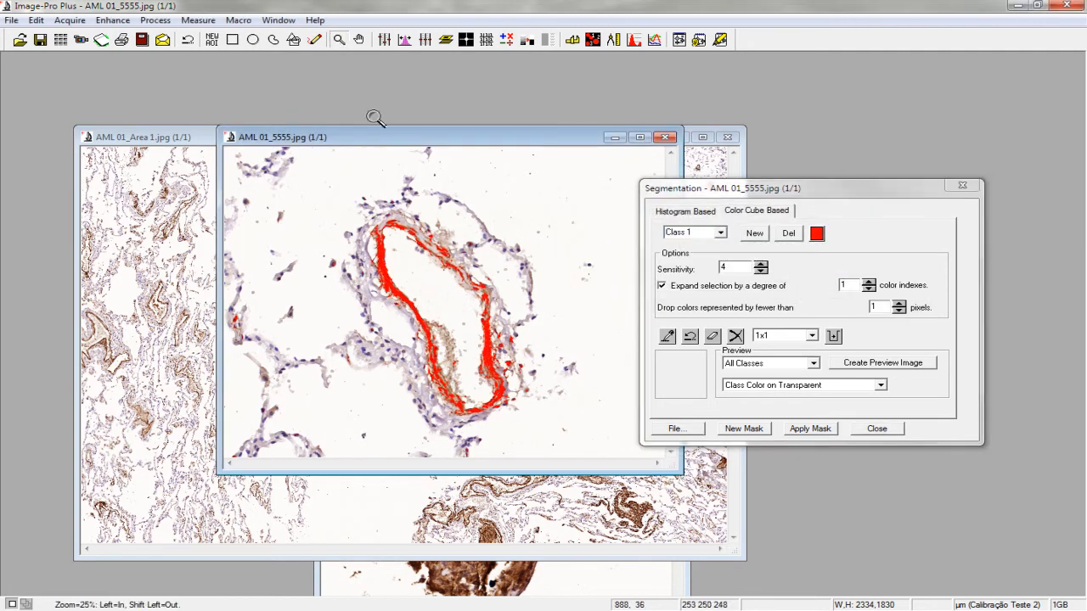
click(433, 251)
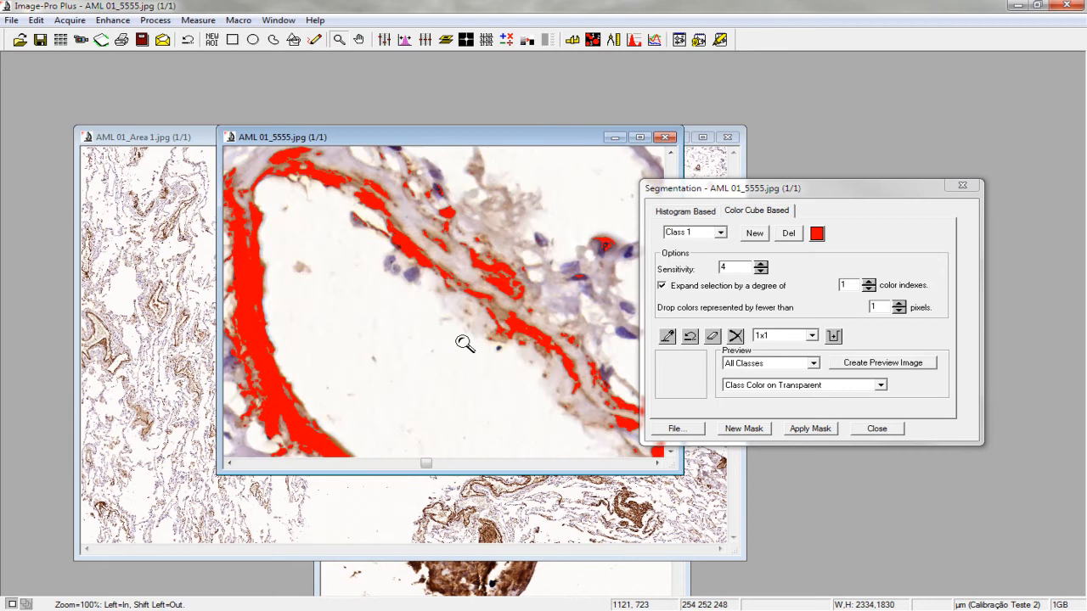
click(483, 287)
click(668, 337)
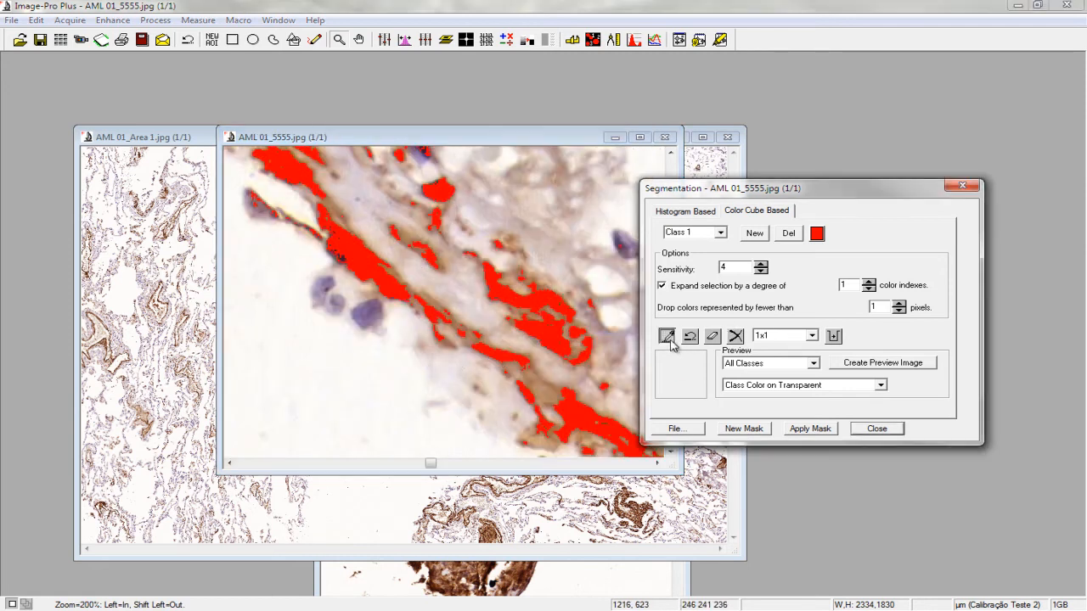
click(380, 270)
click(342, 254)
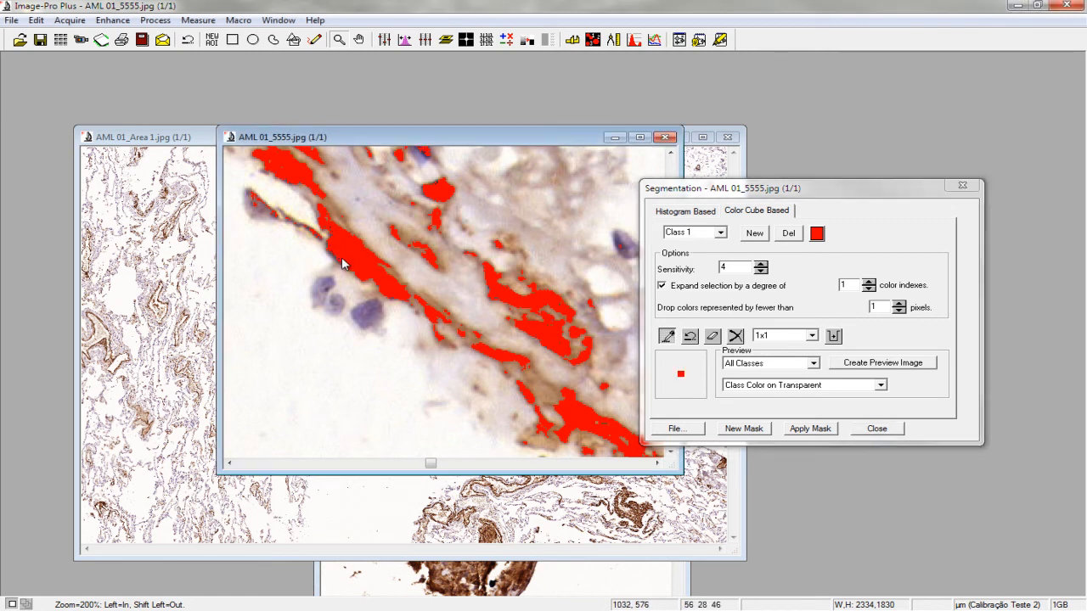
click(422, 256)
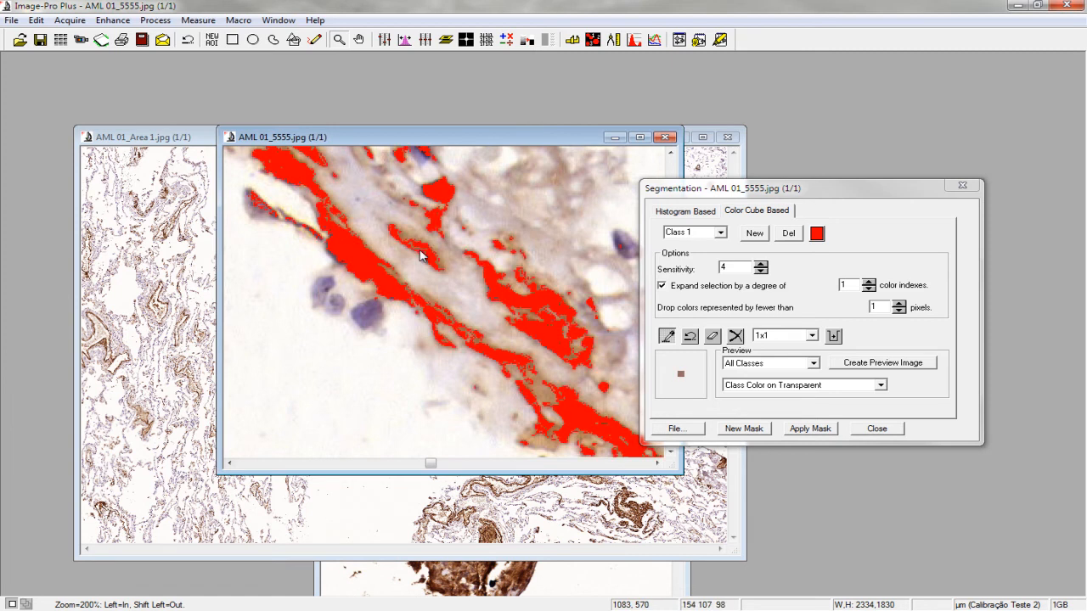
click(420, 250)
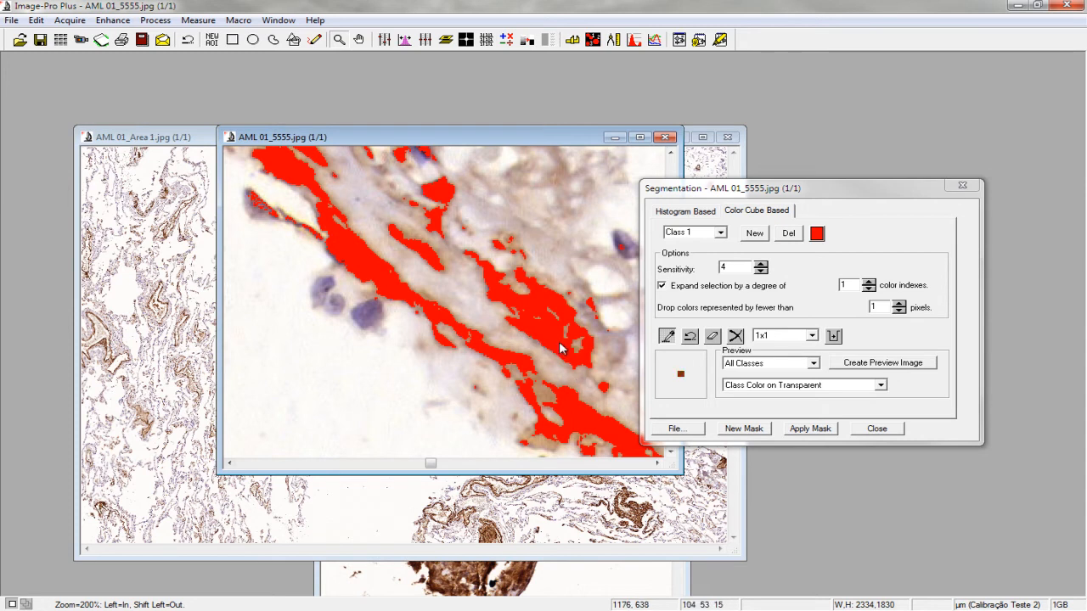
Save the extended colour segmentation ranges as "teste2" in the IPWin4 folder.
click(675, 430)
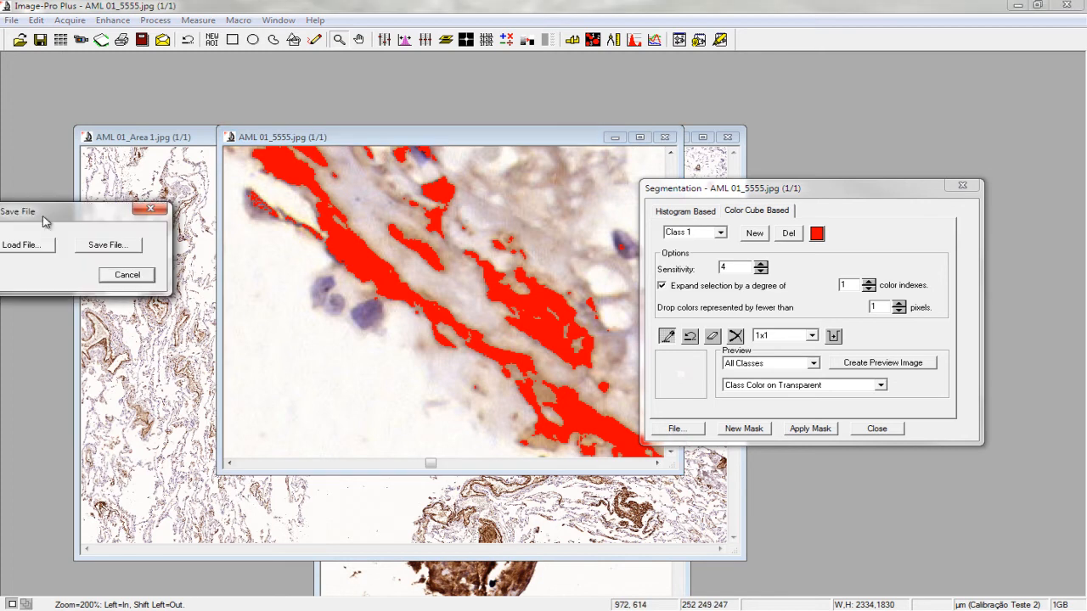
drag(31, 211, 413, 299)
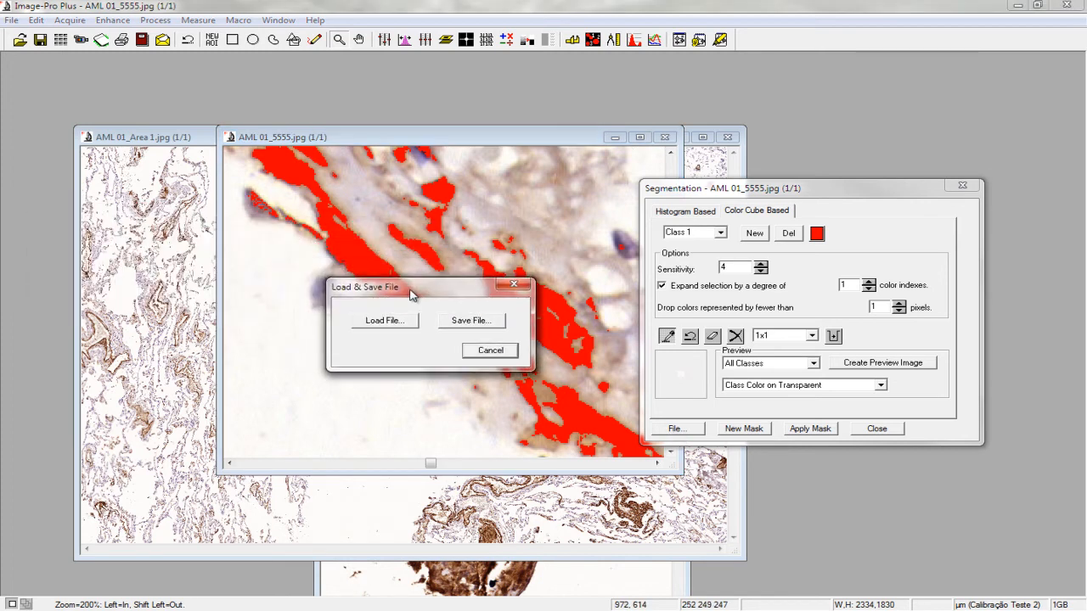
click(448, 324)
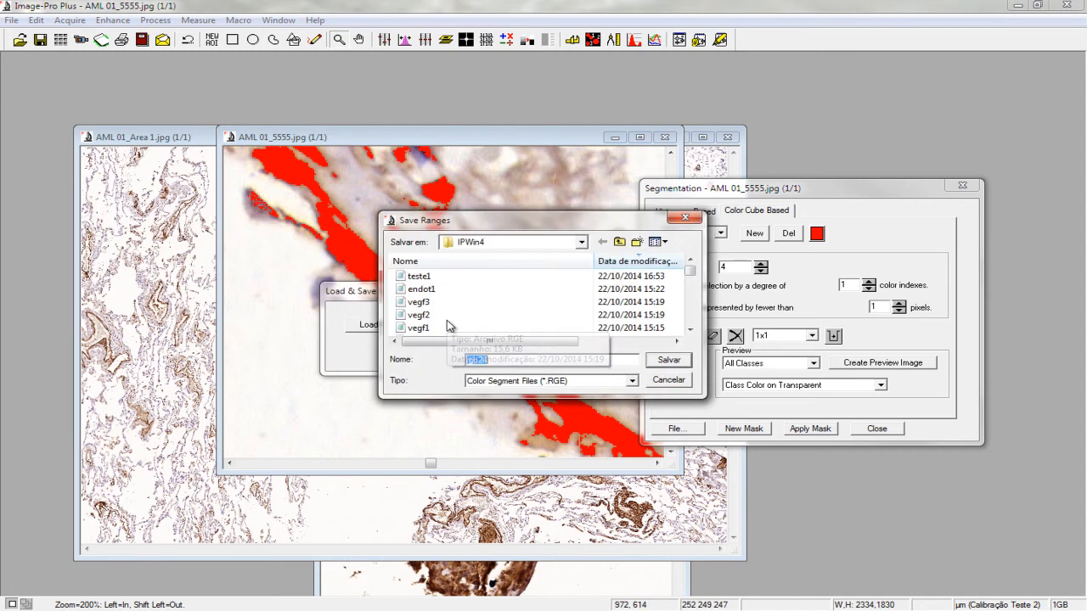
text(te)
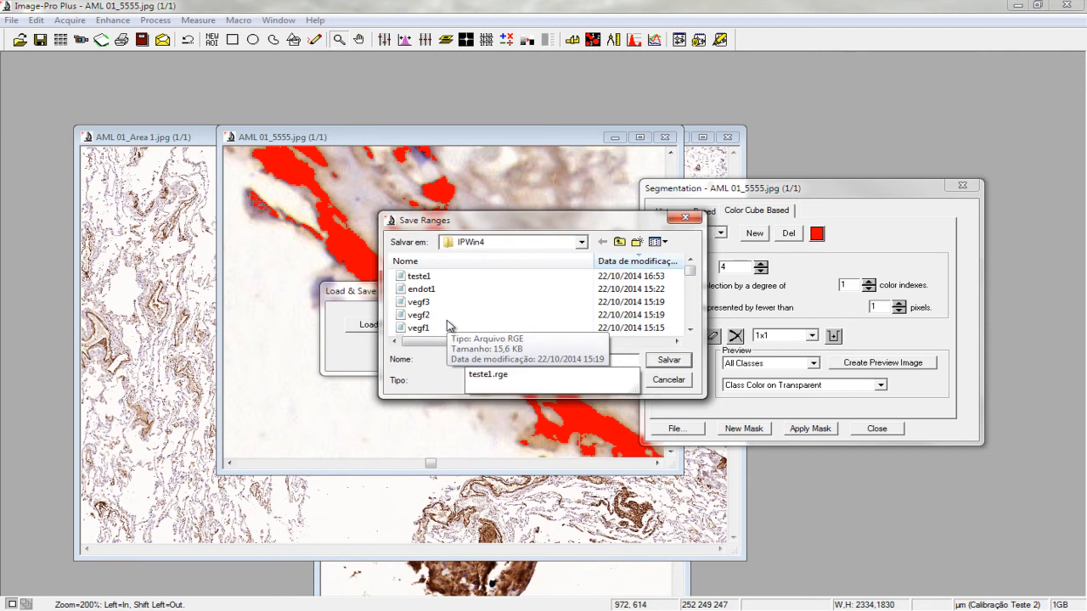
text(ste)
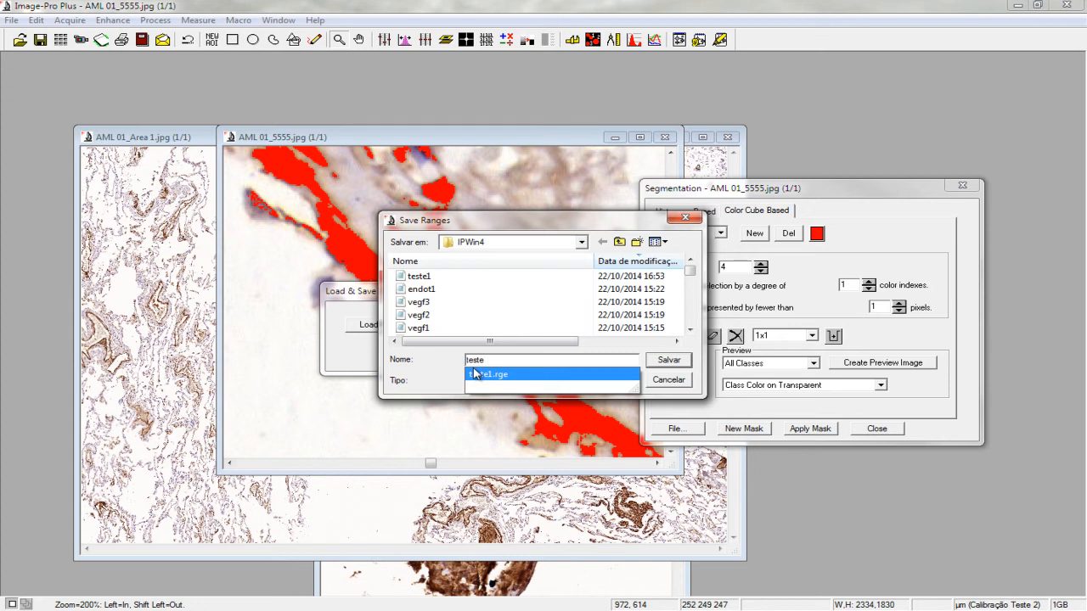
text(2)
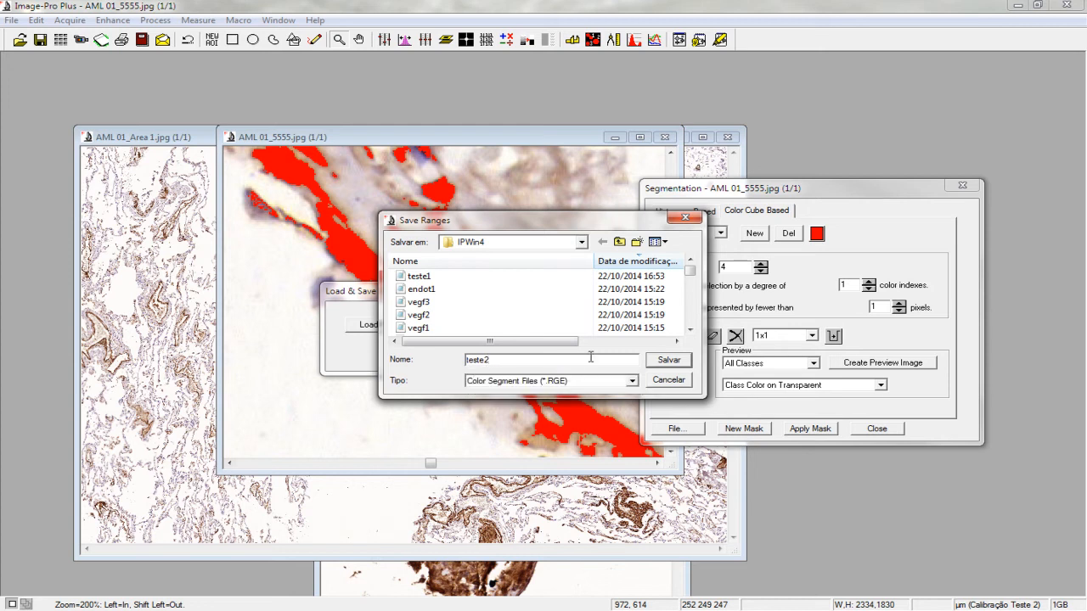
click(678, 365)
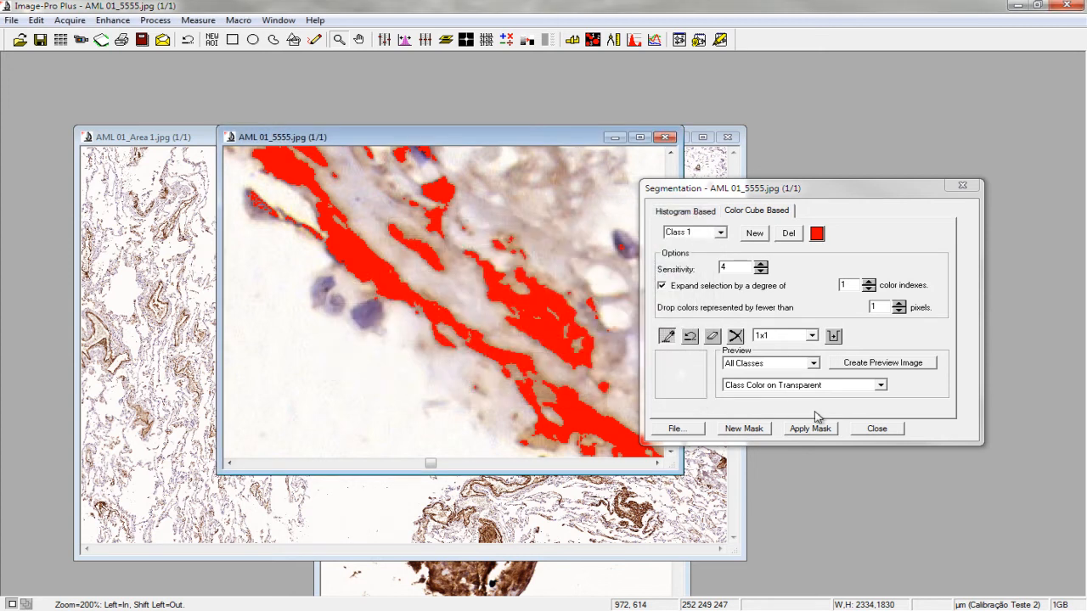
Close the segmentation settings of AML 01_5555.jpg and bring AML 01_Area 2.jpg to the front.
click(869, 429)
right_click(282, 203)
click(322, 225)
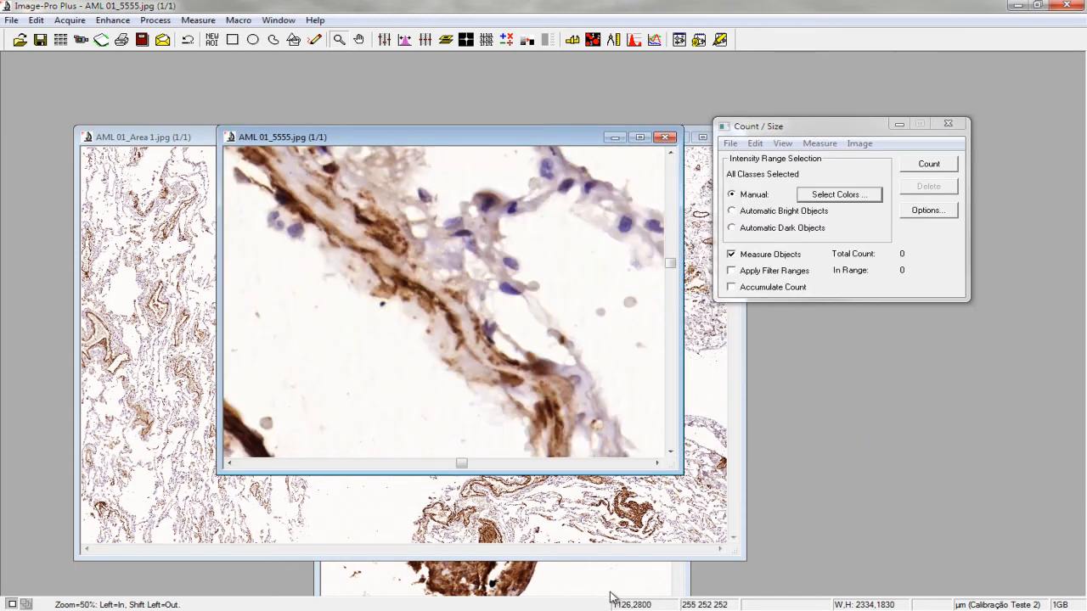
click(592, 588)
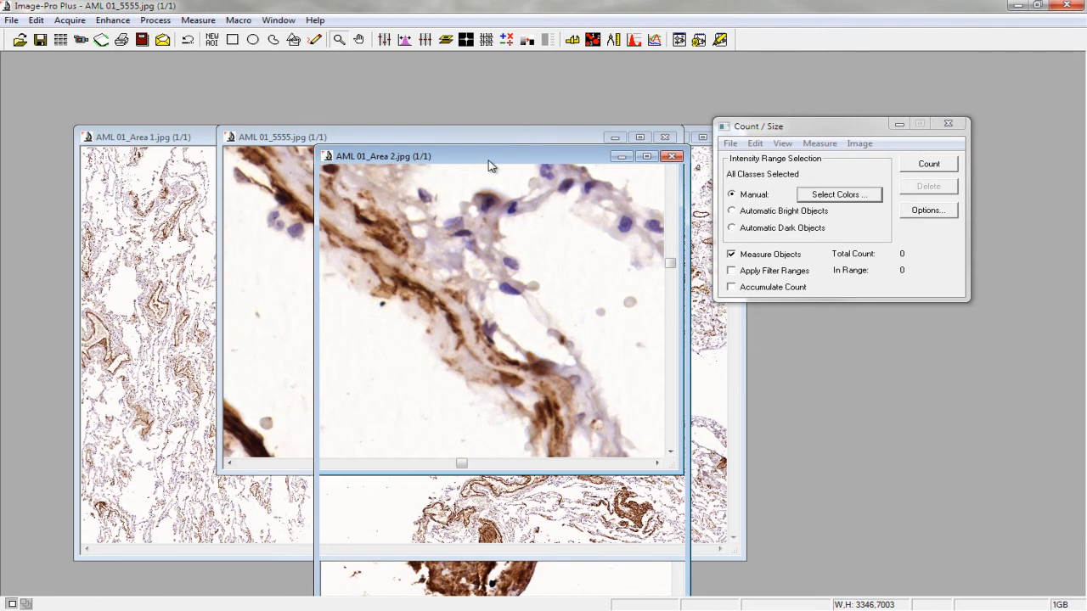
Load the teste2 colour ranges into the segmentation of AML 01_Area 2.jpg, replacing the existing ranges.
click(839, 195)
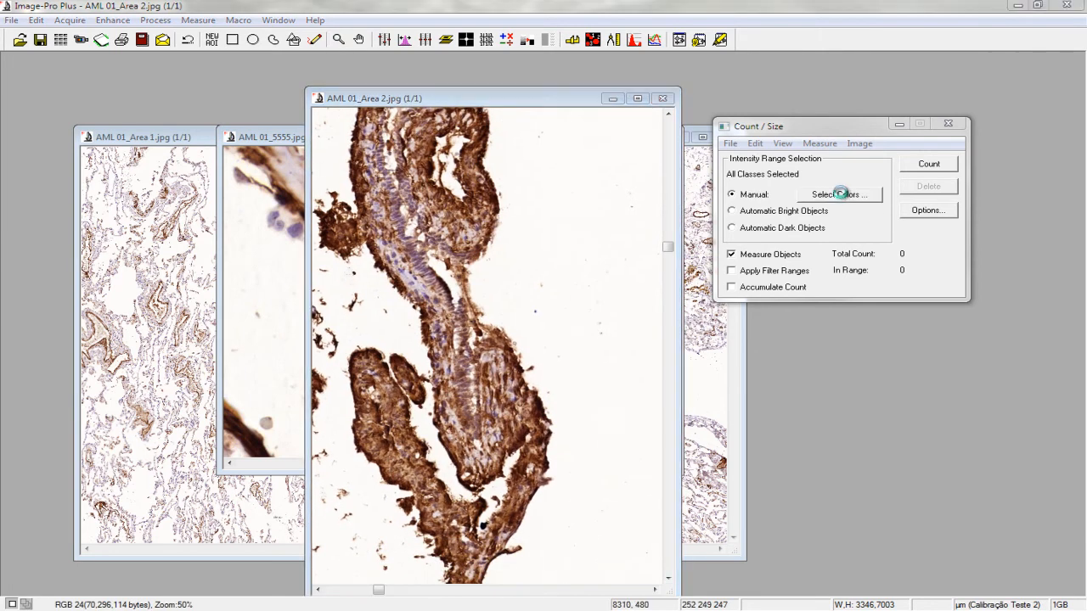
drag(219, 199, 976, 227)
click(764, 457)
drag(71, 292, 756, 360)
click(701, 385)
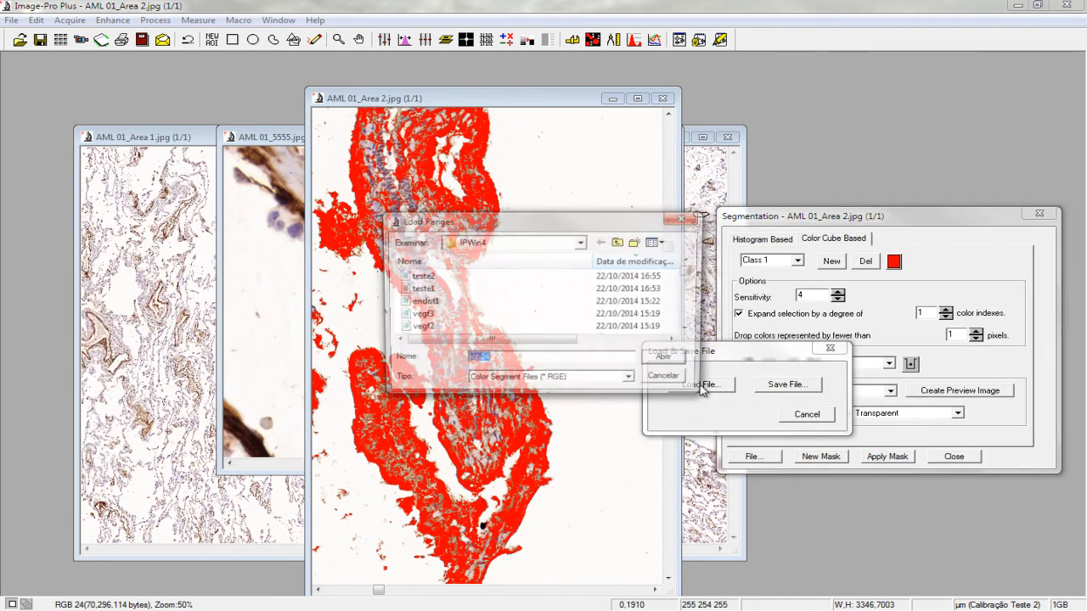
text(teste2)
key(Down)
key(Return)
key(Return)
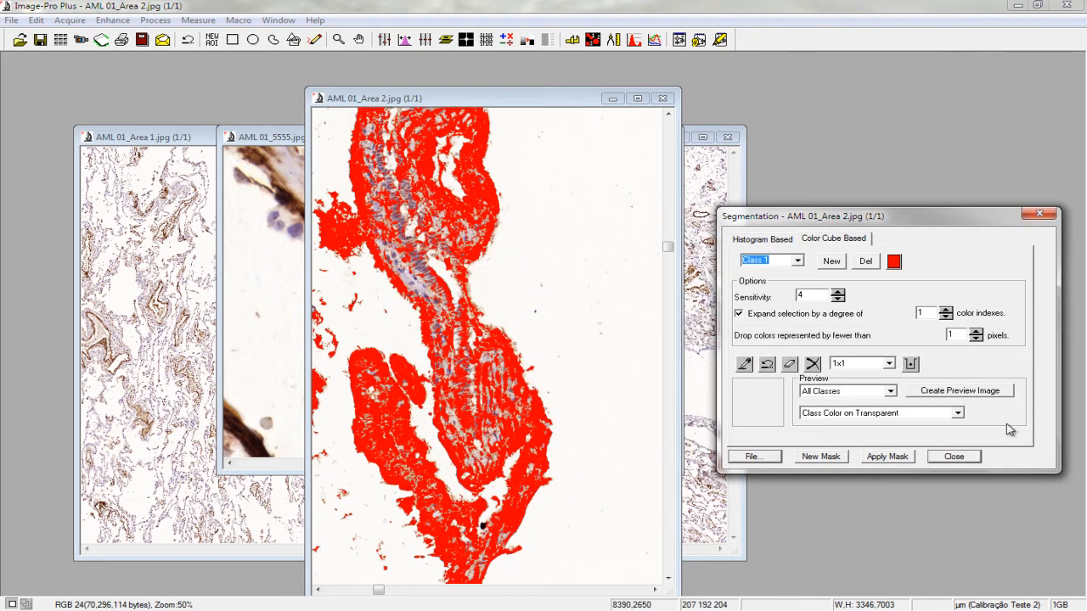
Close the segmentation settings, count the objects in AML 01_Area 2.jpg and inspect the marked tissue at 100% zoom.
click(961, 459)
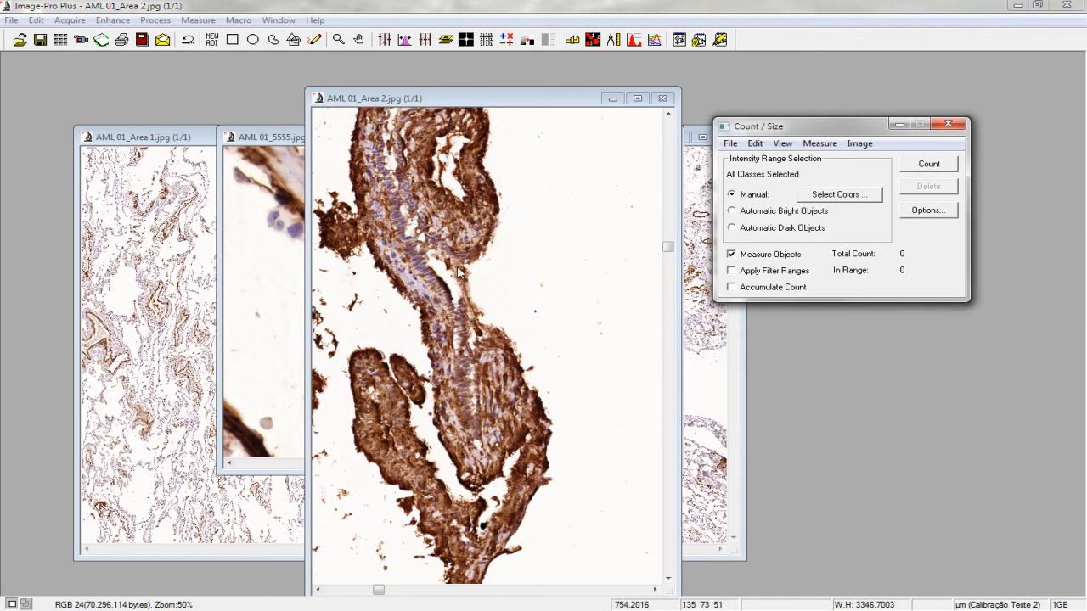
click(929, 163)
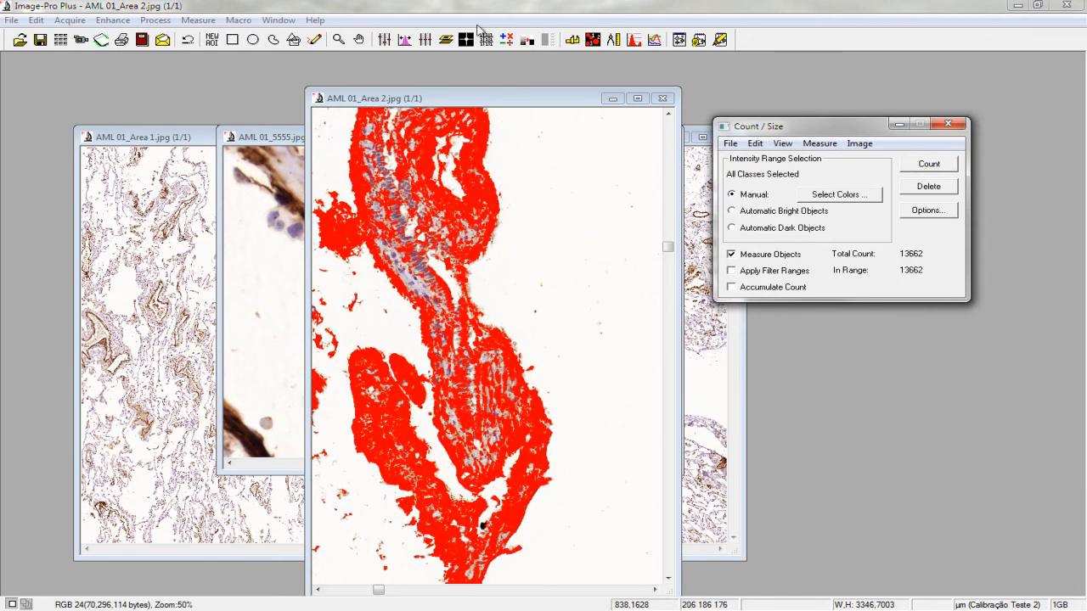
click(337, 39)
click(376, 204)
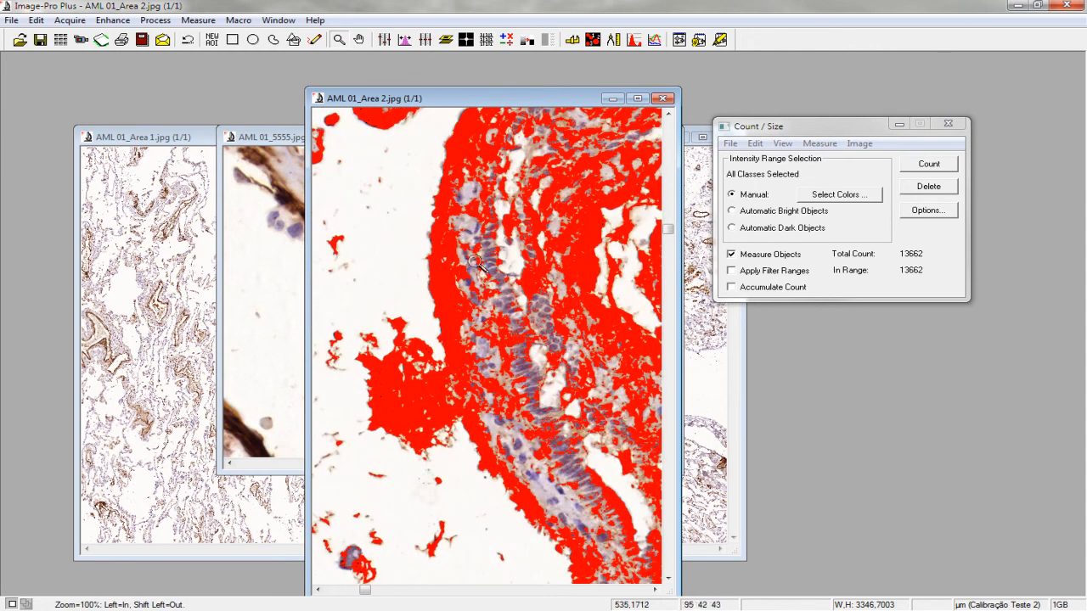
Delete the object count of AML 01_Area 2.jpg and run the count again.
click(919, 187)
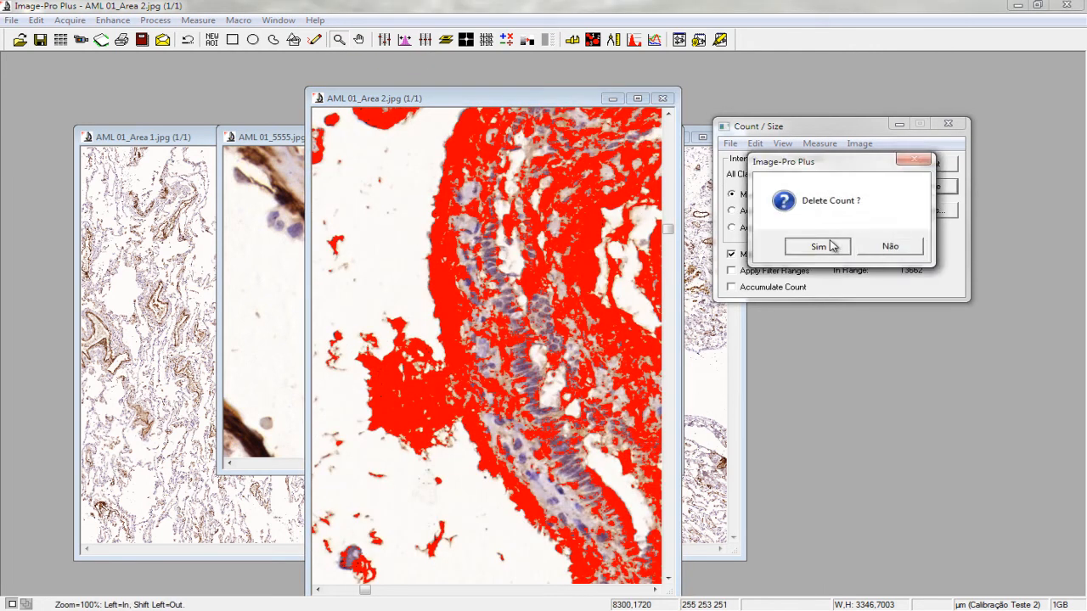
click(819, 244)
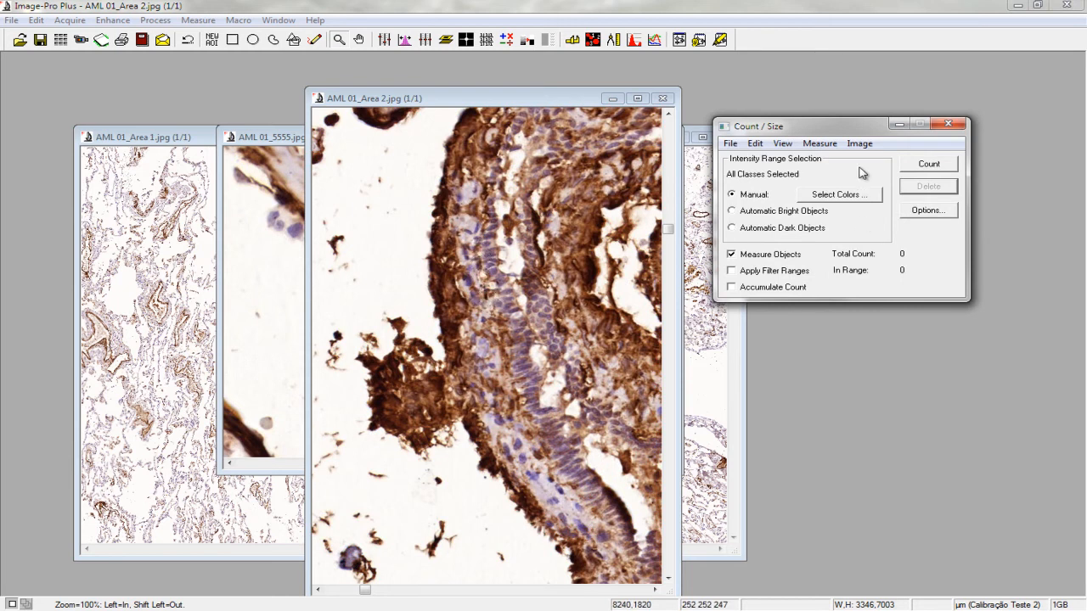
click(925, 167)
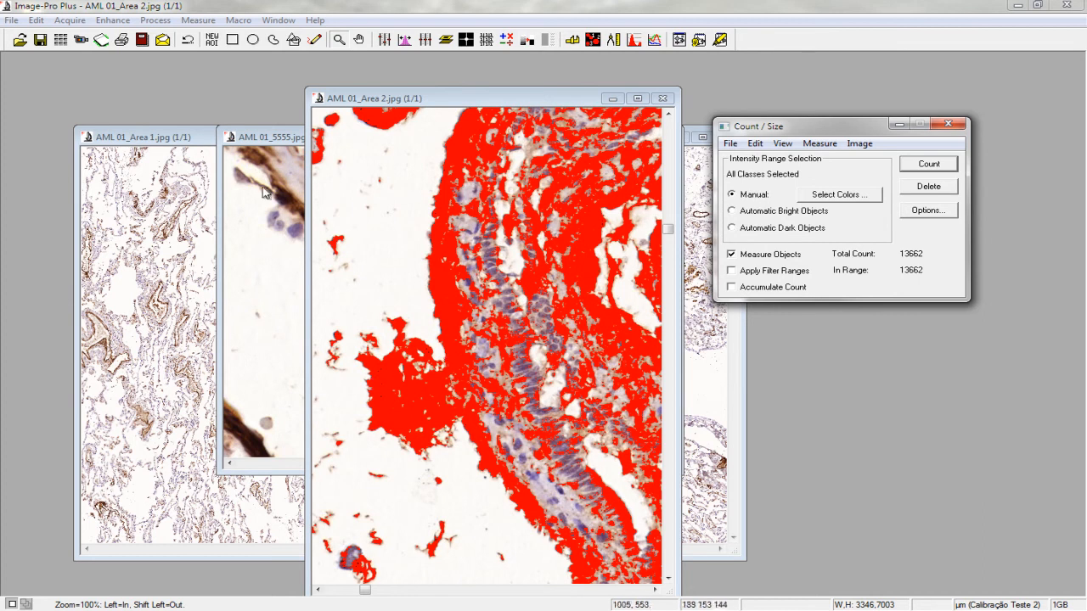
Close AML 01_Area 2.jpg and bring AML 01_Area 1.jpg in front of the other image.
click(663, 97)
click(188, 139)
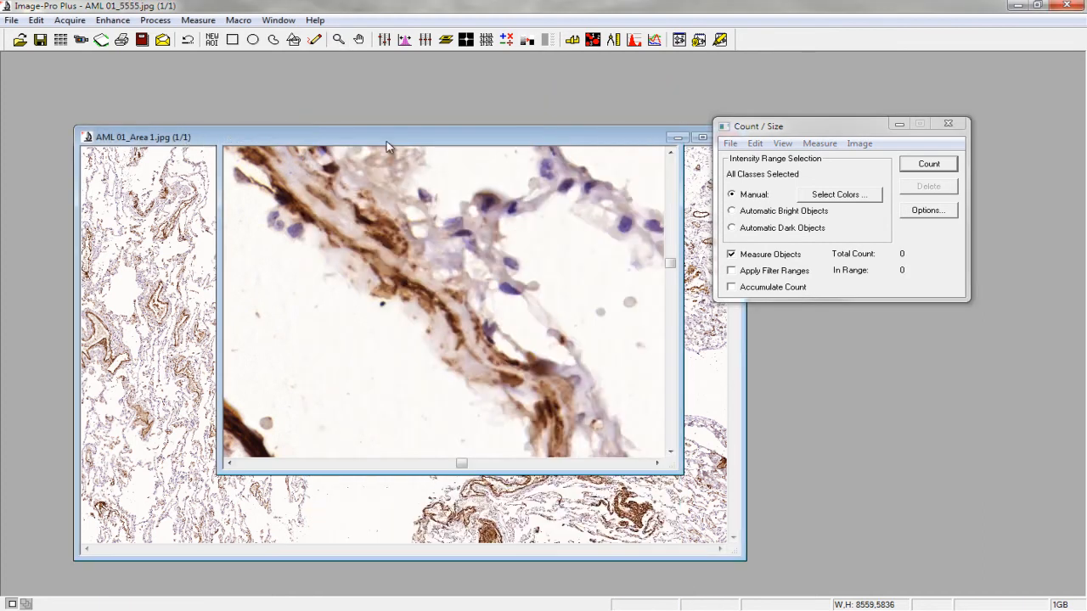
drag(387, 141, 352, 100)
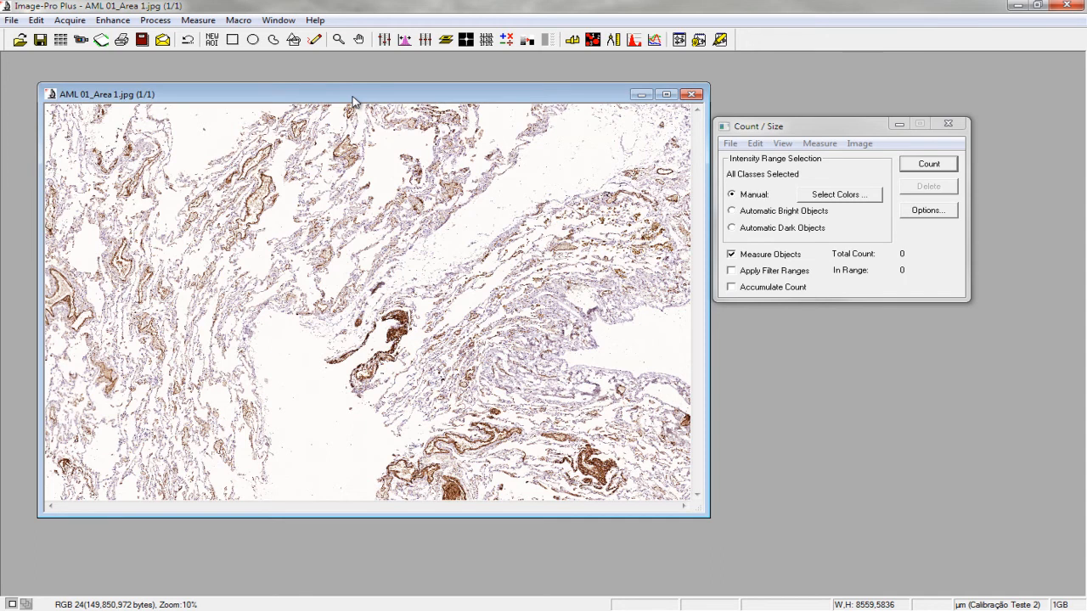
Open the color-cube segmentation settings for AML 01_Area 1.jpg, keeping the dark brown stained tissue in view.
click(338, 39)
click(394, 320)
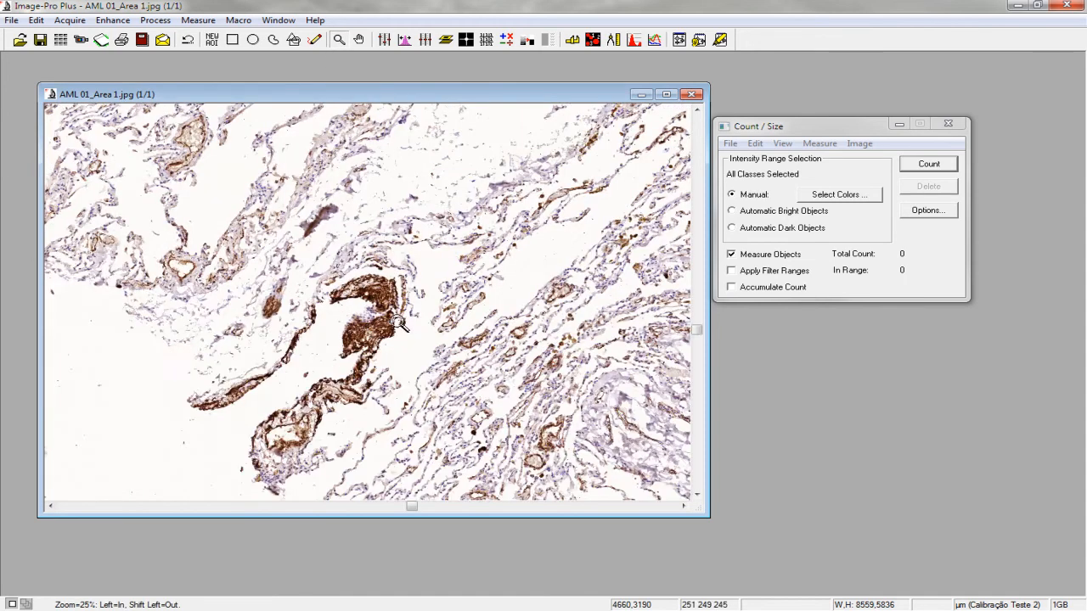
click(367, 330)
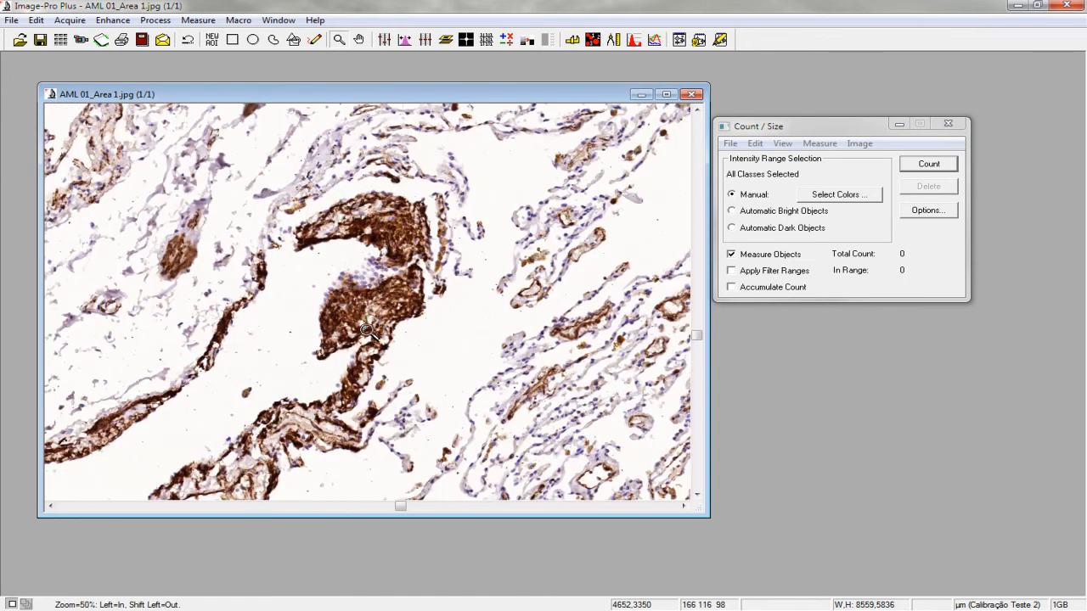
click(845, 197)
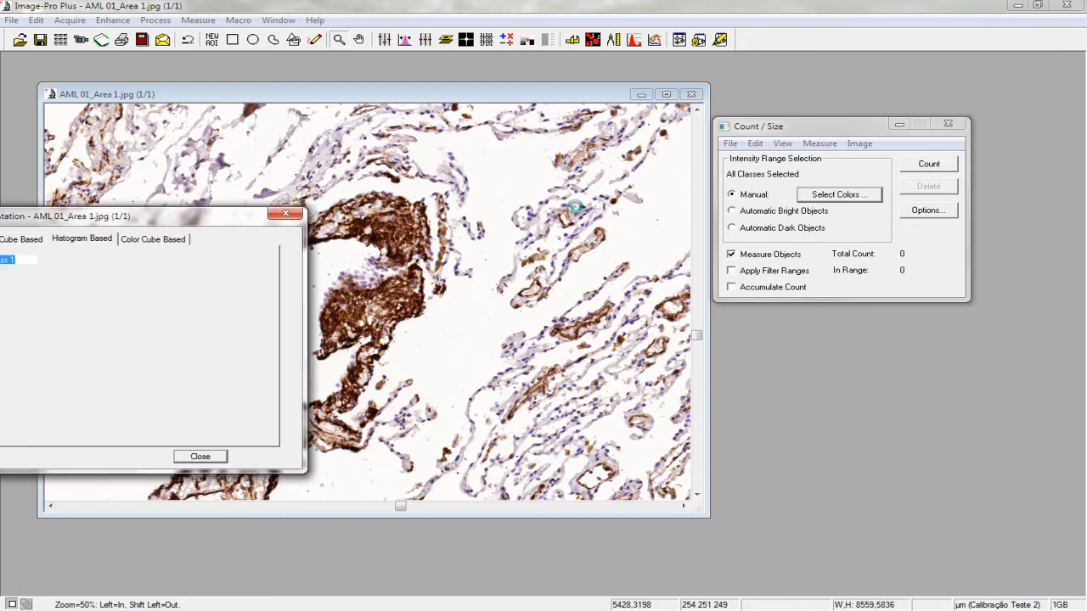
drag(160, 224, 808, 230)
click(739, 245)
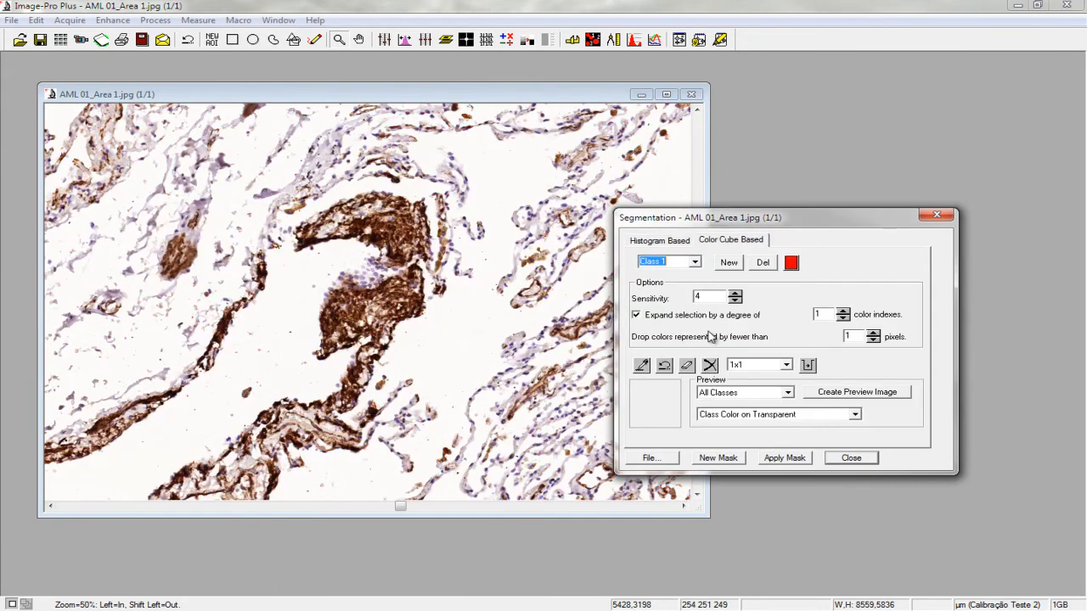
Load the teste1 colour ranges into the segmentation of AML 01_Area 1.jpg, replacing the existing ranges.
click(649, 457)
drag(81, 361, 813, 361)
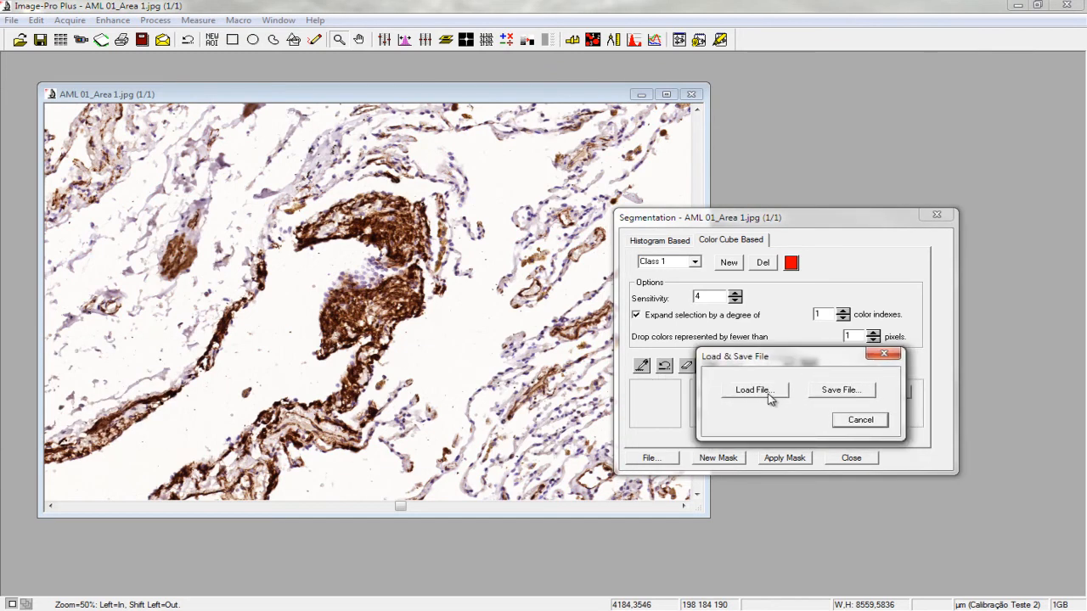
click(753, 390)
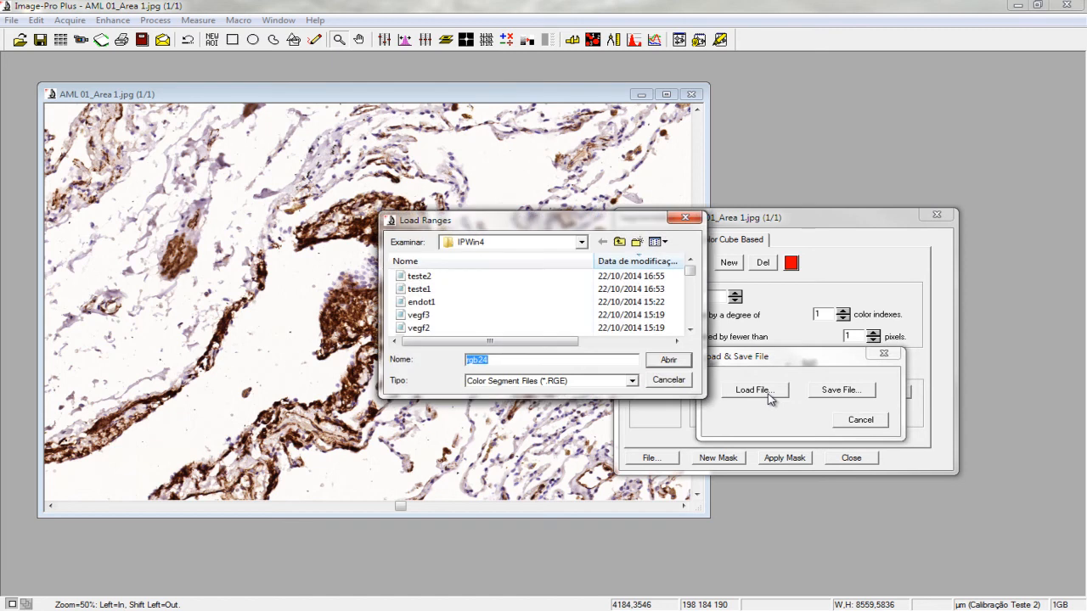
double_click(414, 289)
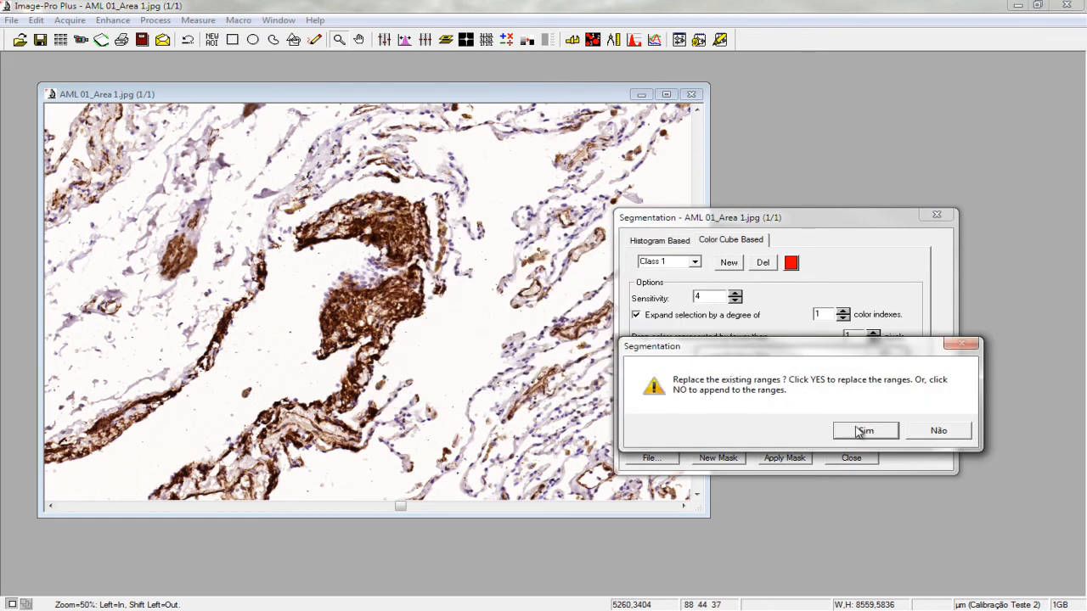
click(852, 431)
click(861, 420)
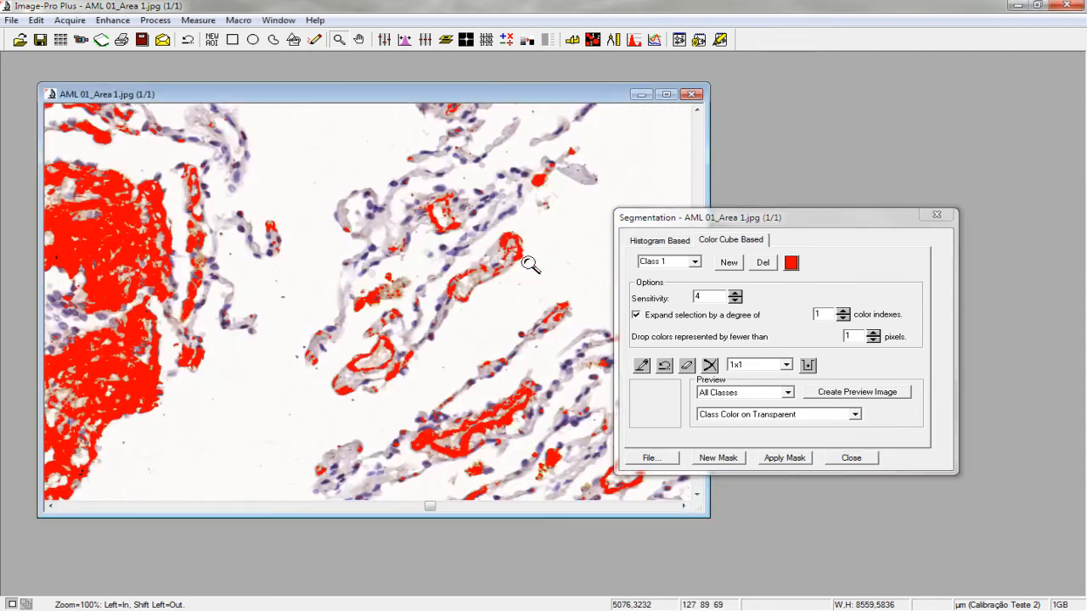
Remove the purple nucleus colours from the Class 1 selection around the brown cell cluster, working at 400% zoom.
click(509, 264)
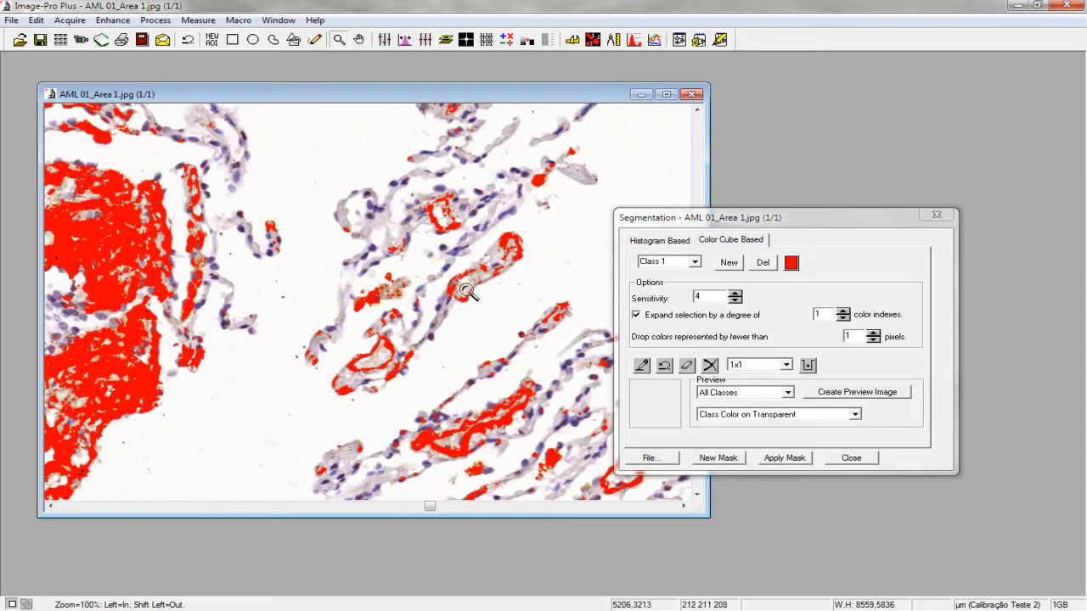
click(347, 296)
click(418, 304)
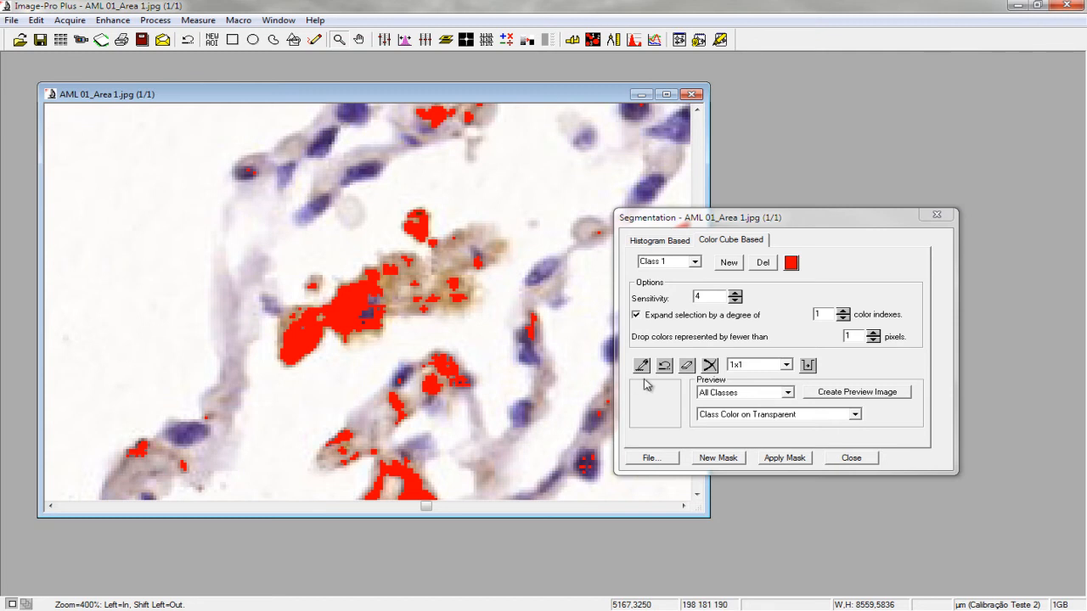
click(687, 366)
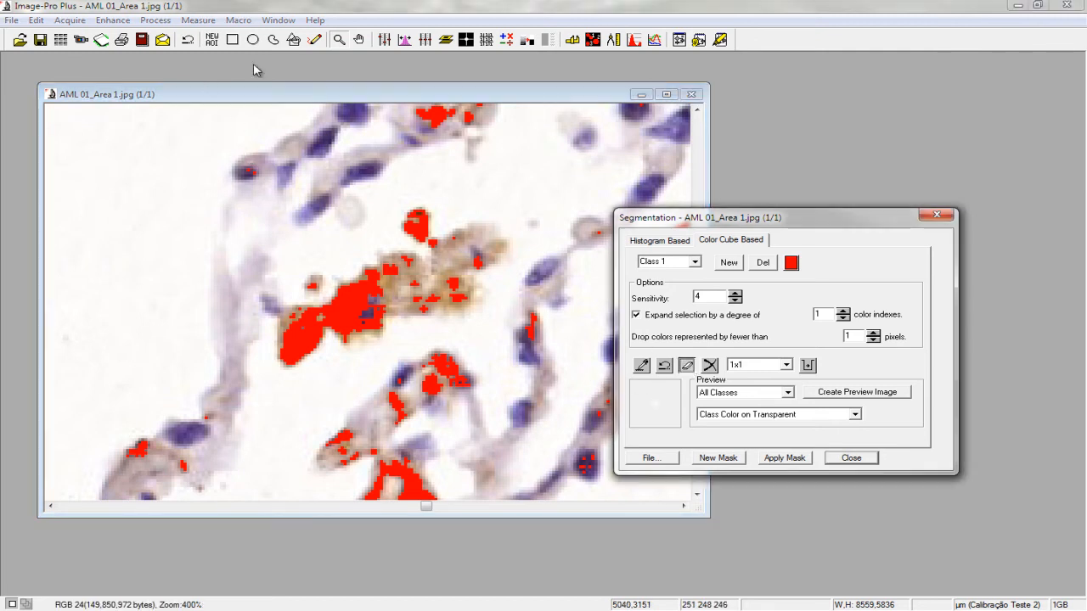
click(359, 41)
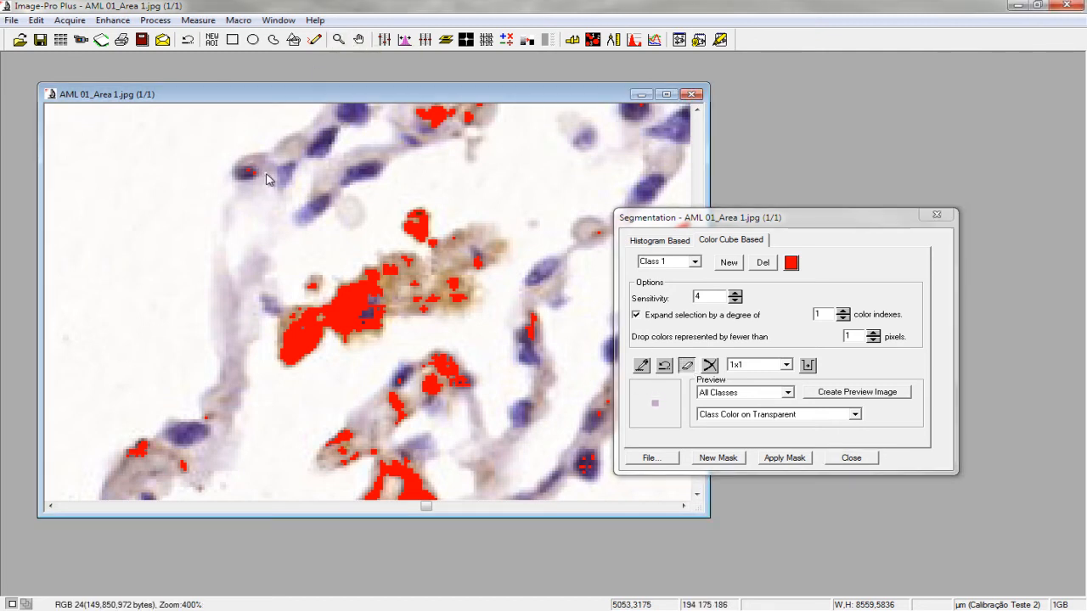
click(254, 173)
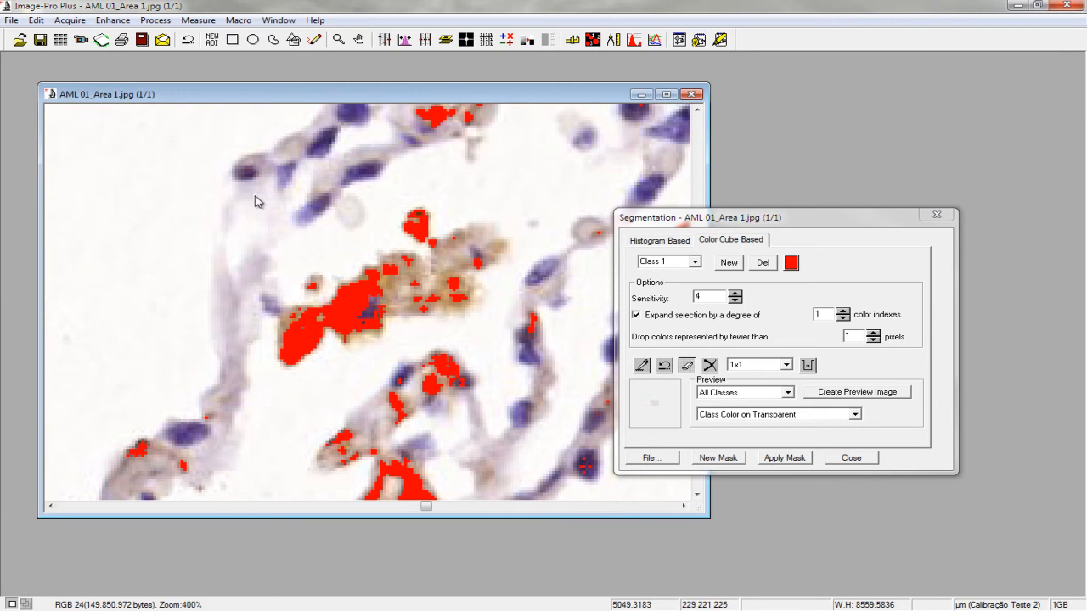
click(365, 319)
click(368, 320)
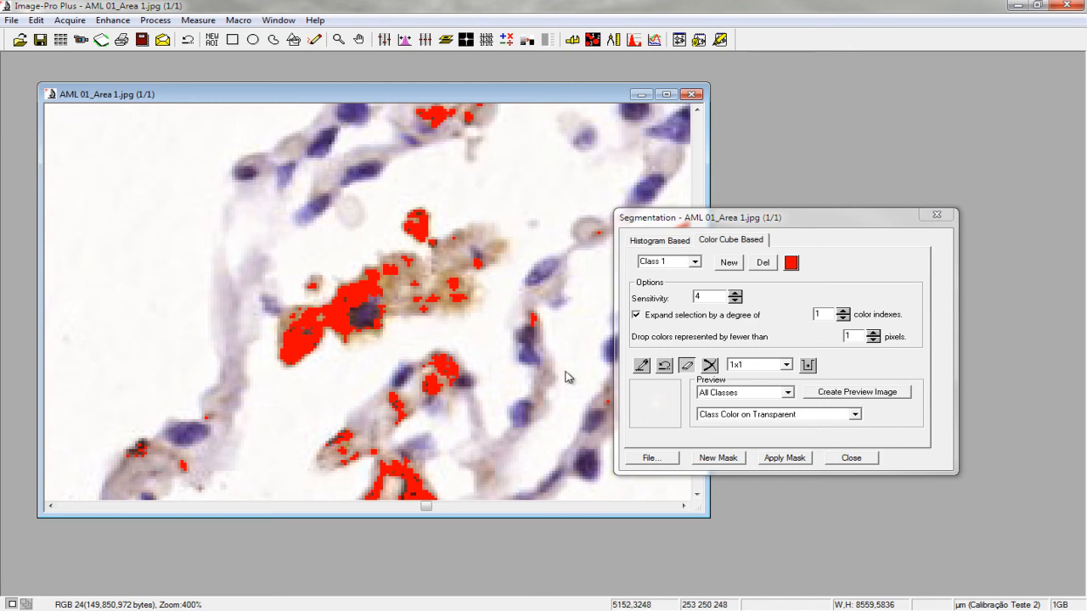
Add the dark brown colour beside the cluster's nucleus back to Class 1 and move the segmentation settings clear of the image.
click(641, 366)
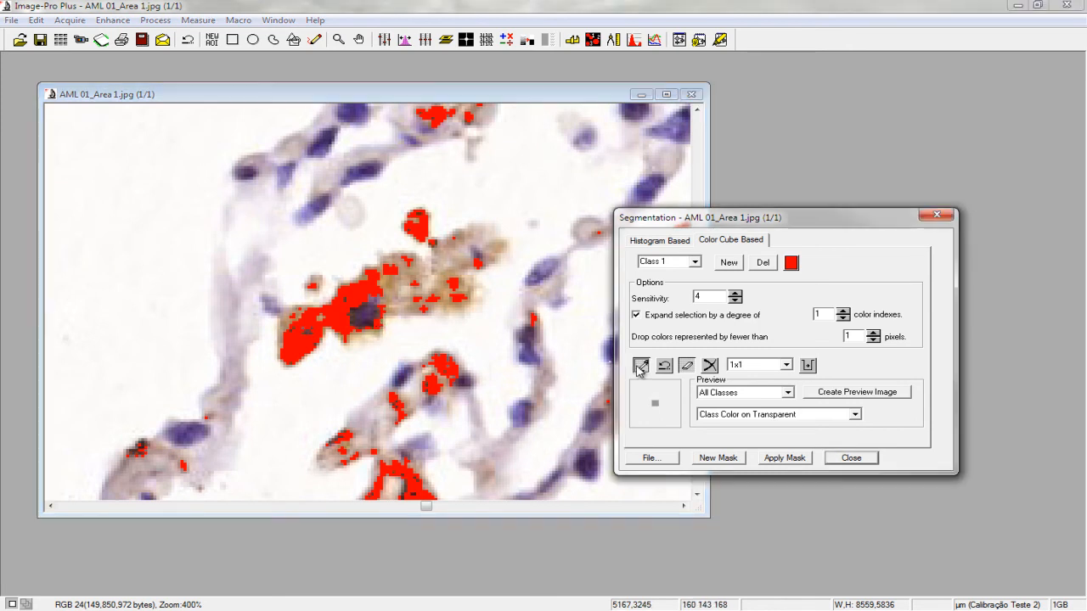
click(349, 314)
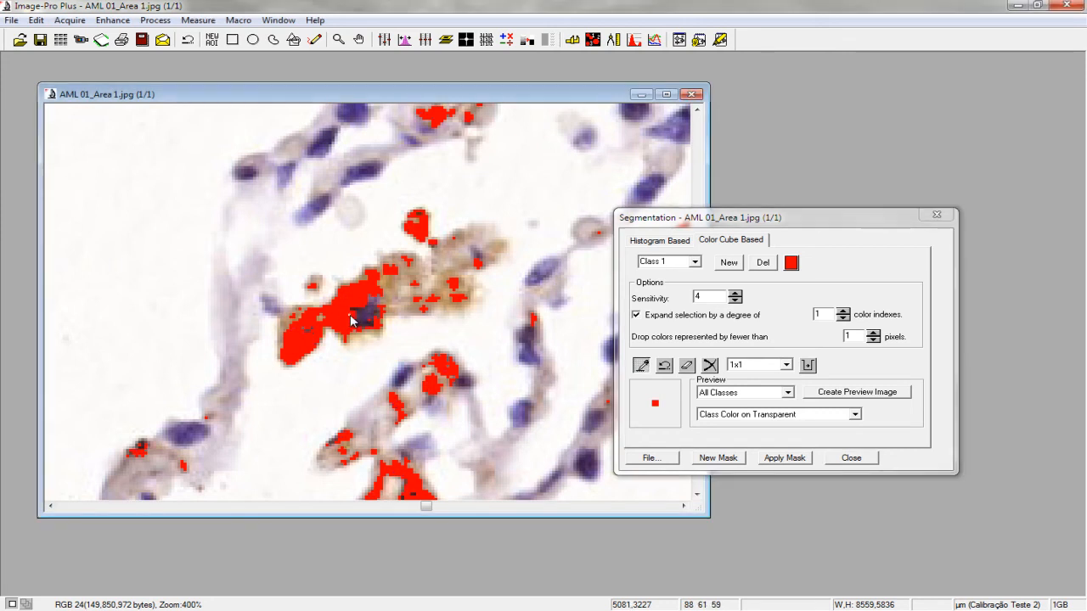
drag(671, 222, 785, 201)
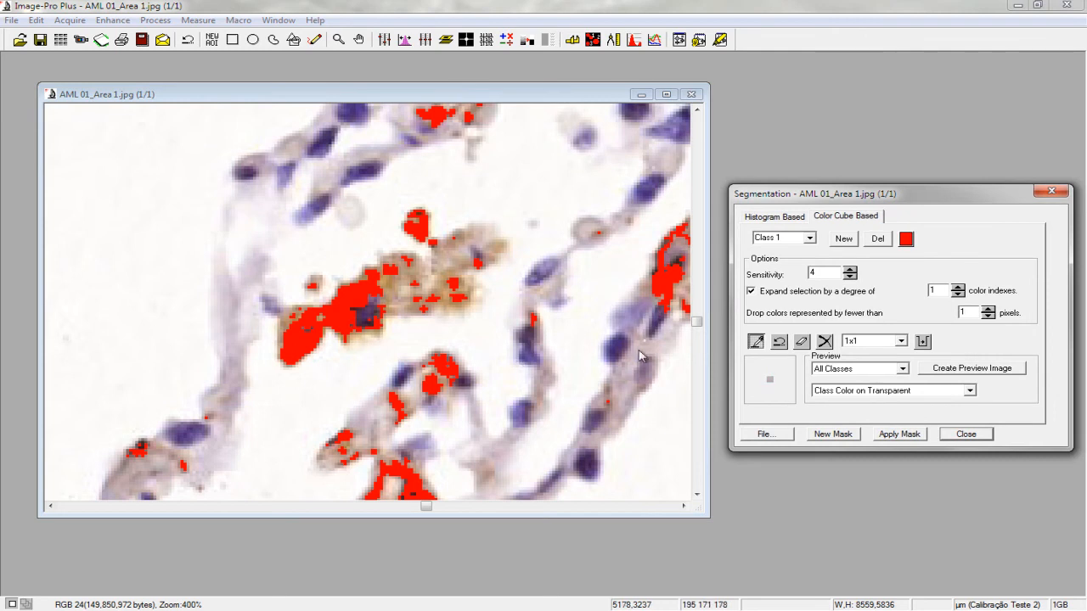
Turn off the expanded colour selection and remove remaining nucleus colours from Class 1.
drag(697, 324, 696, 344)
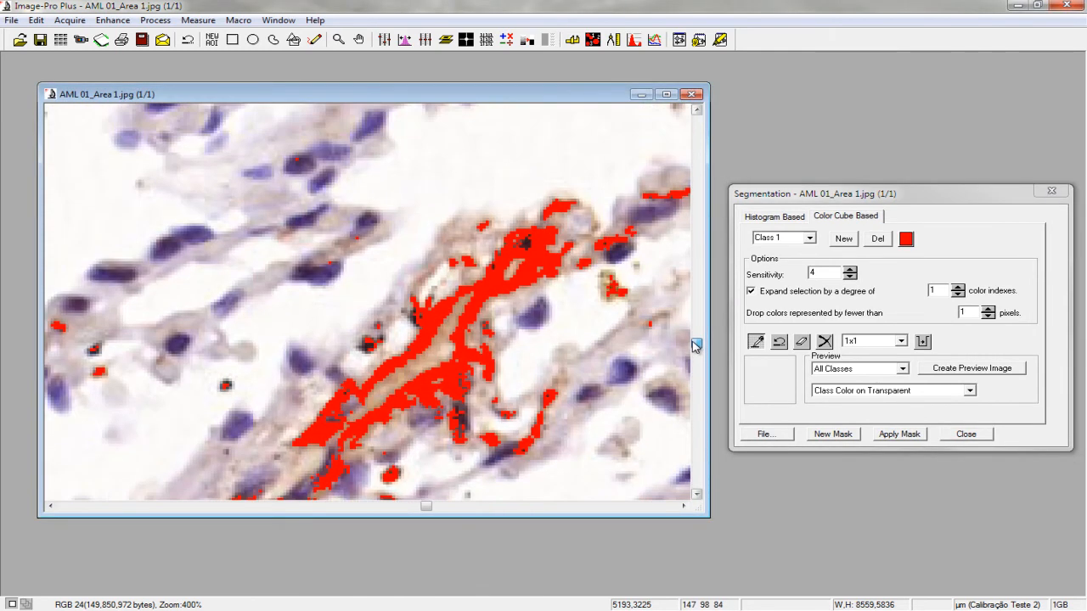
click(801, 341)
click(750, 290)
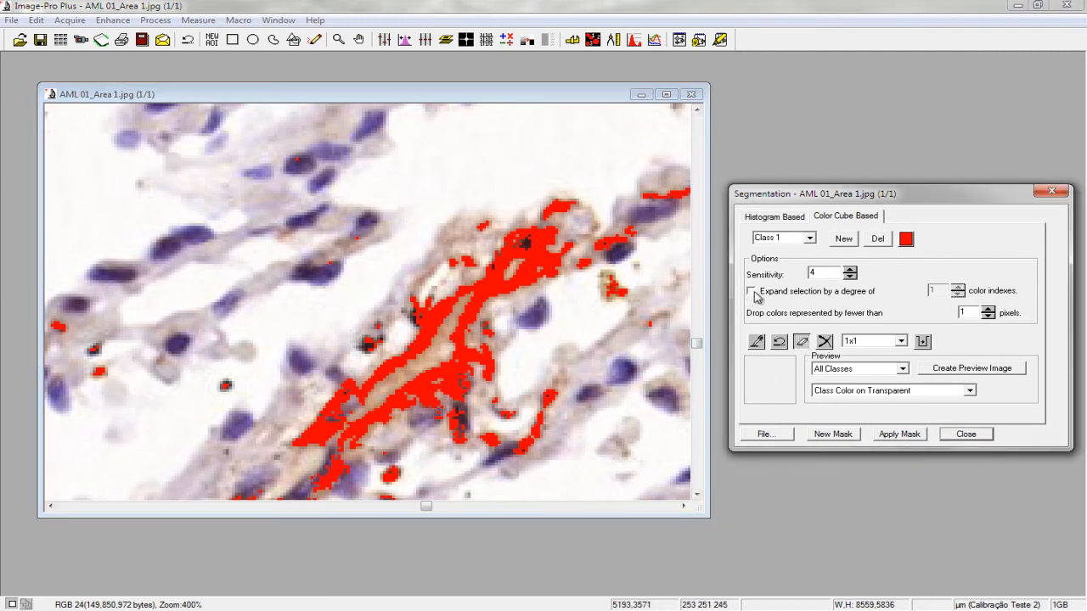
click(332, 268)
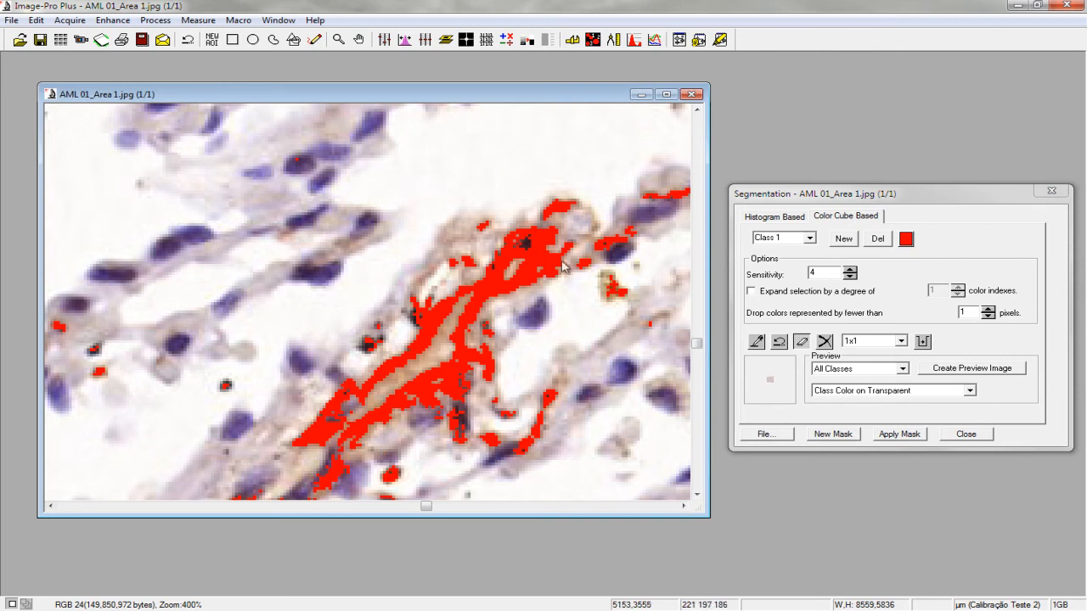
drag(695, 314, 690, 328)
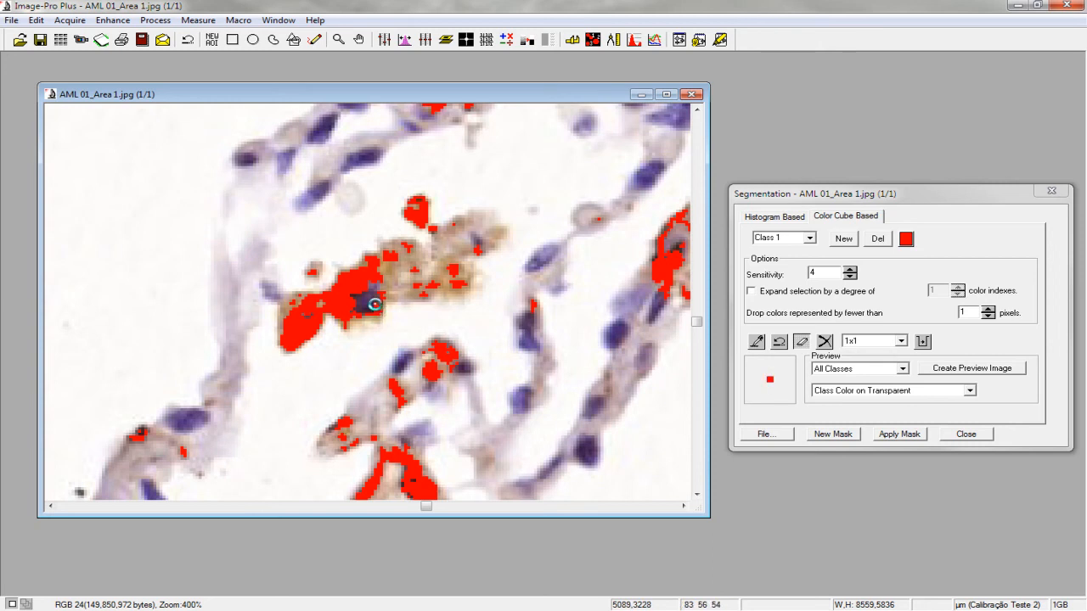
Save the refined colour ranges as teste3 and close the segmentation settings.
click(767, 434)
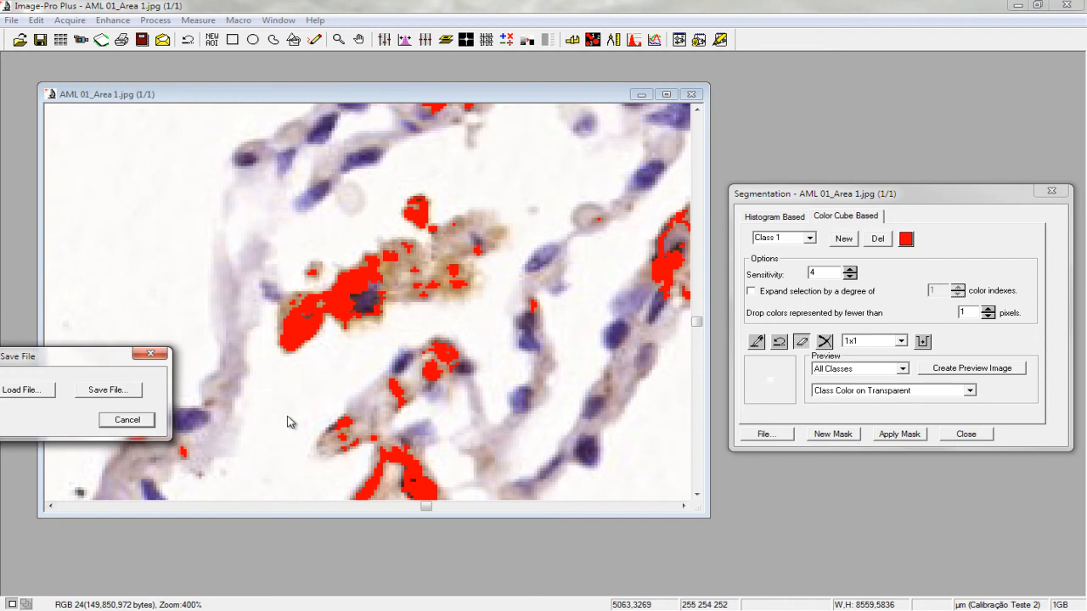
click(112, 393)
text(teste3)
key(Return)
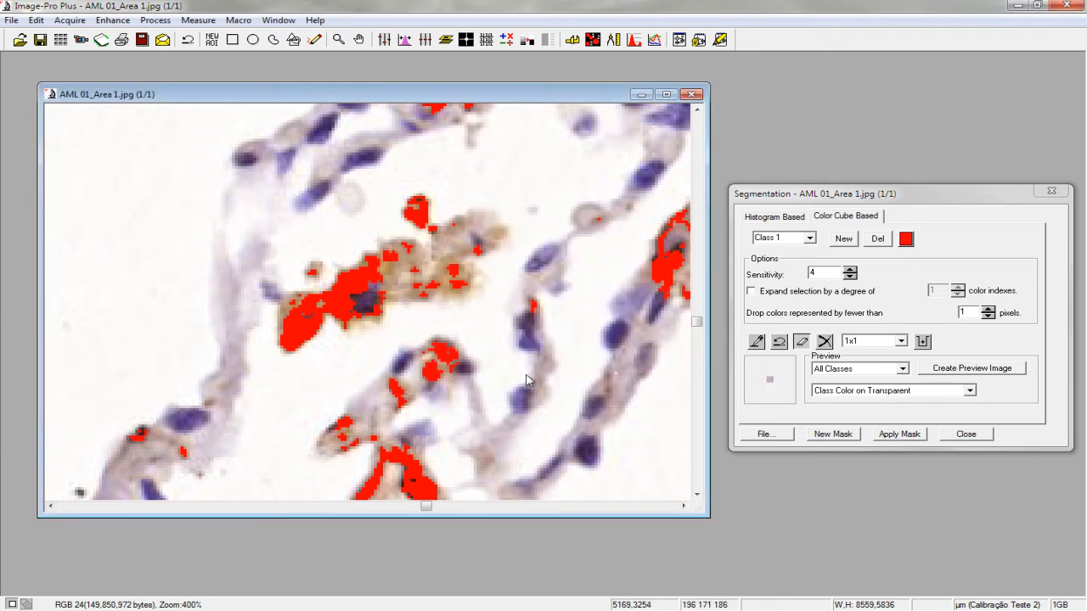
click(966, 434)
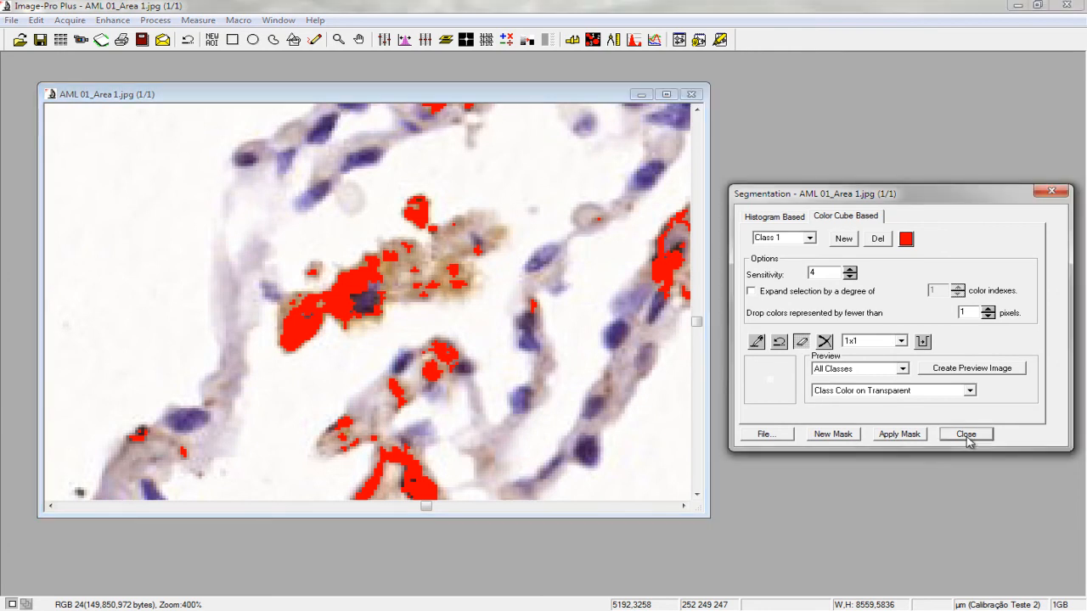
click(966, 435)
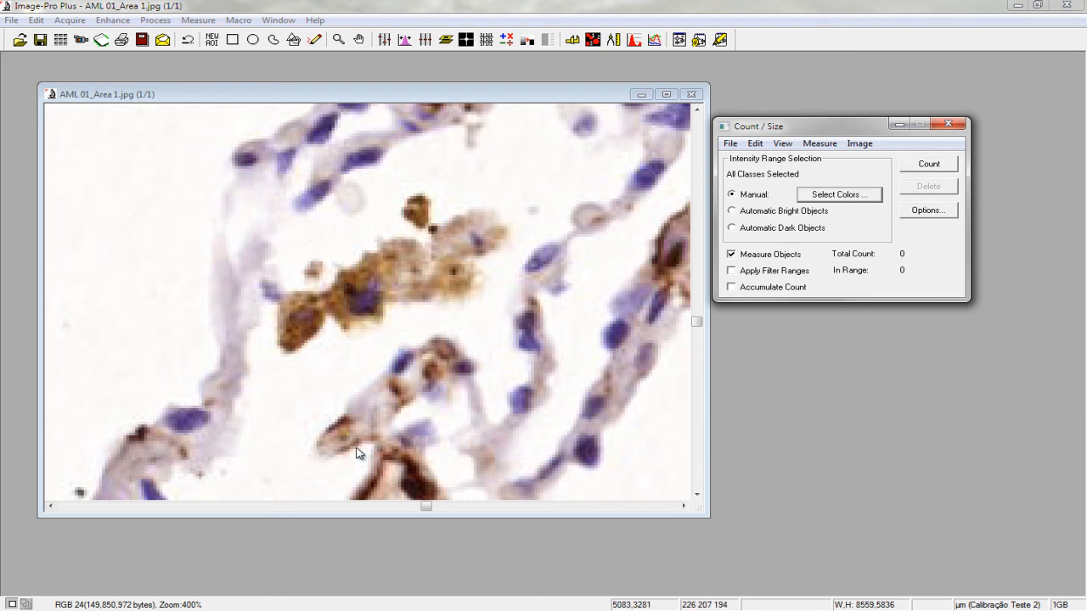
Count the objects in AML 01_Area 1.jpg and delete the resulting count.
click(931, 165)
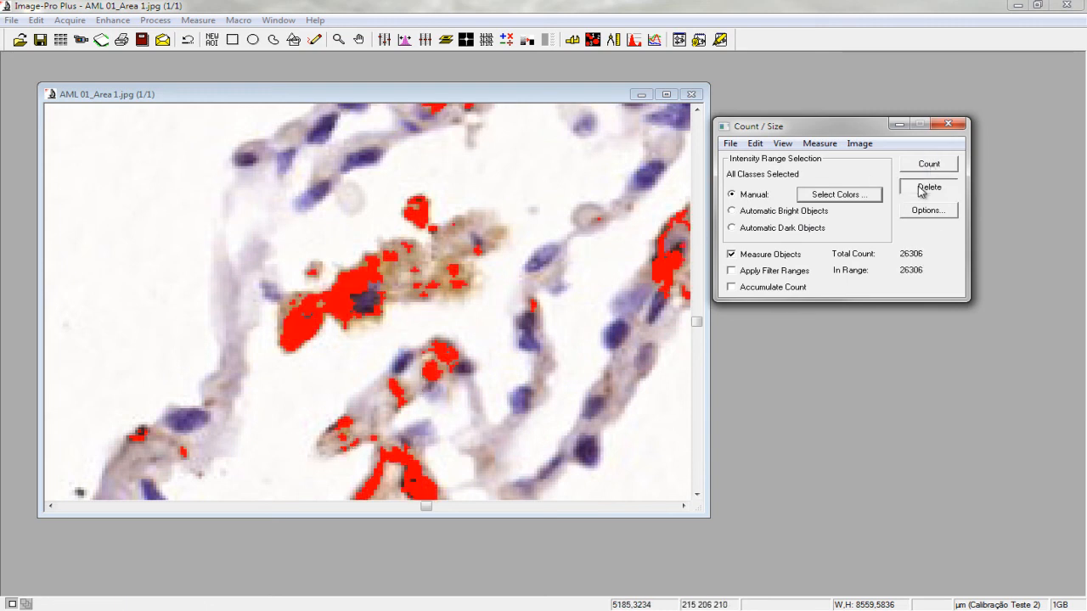
click(926, 189)
click(816, 247)
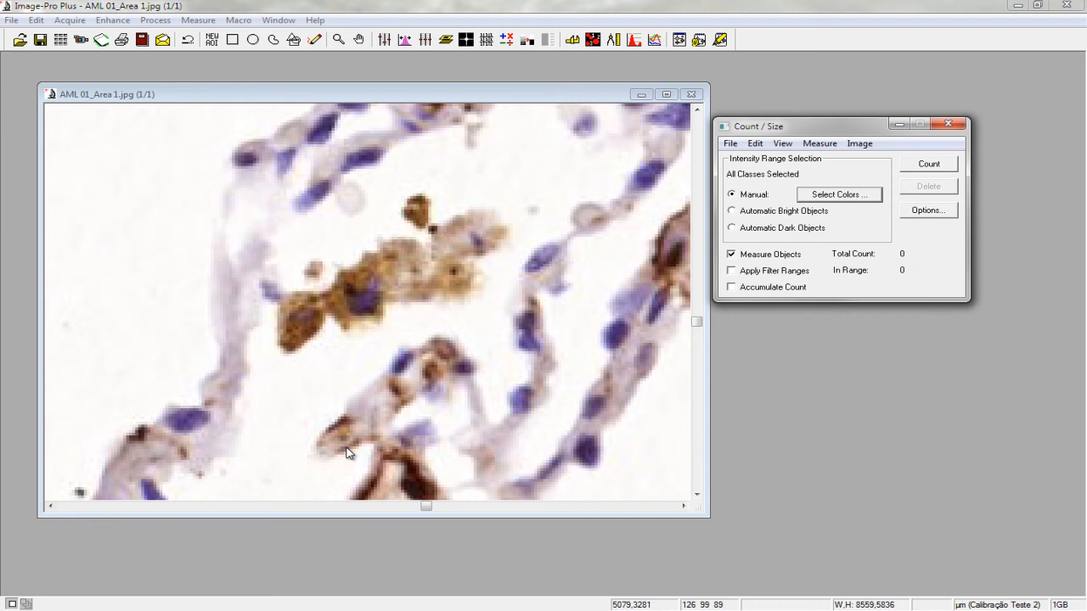
Zoom out to look over the tissue in AML 01_Area 1.jpg and close the image.
right_click(302, 204)
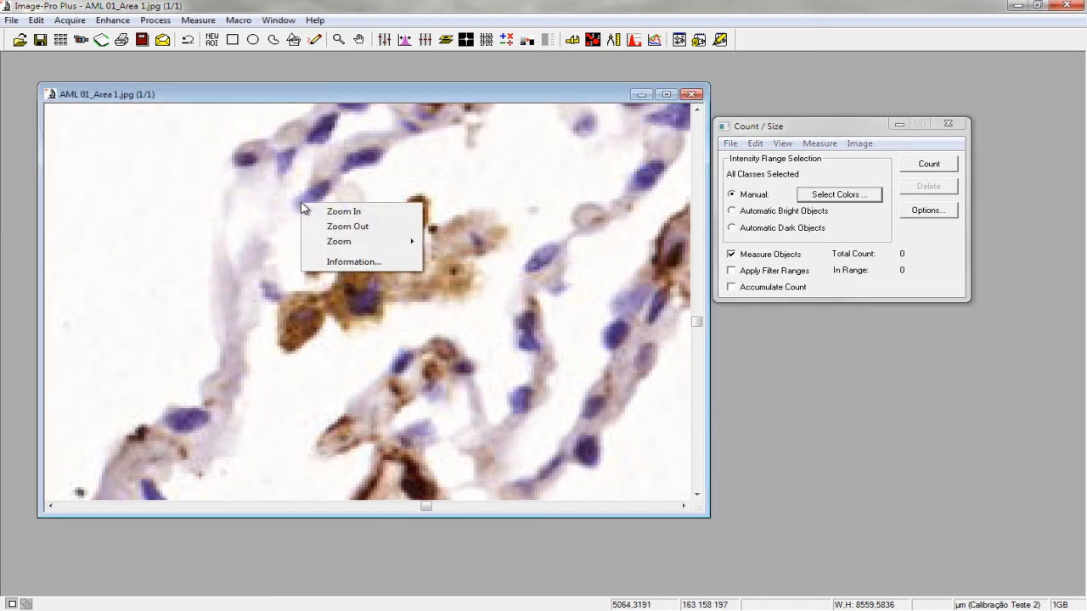
click(344, 226)
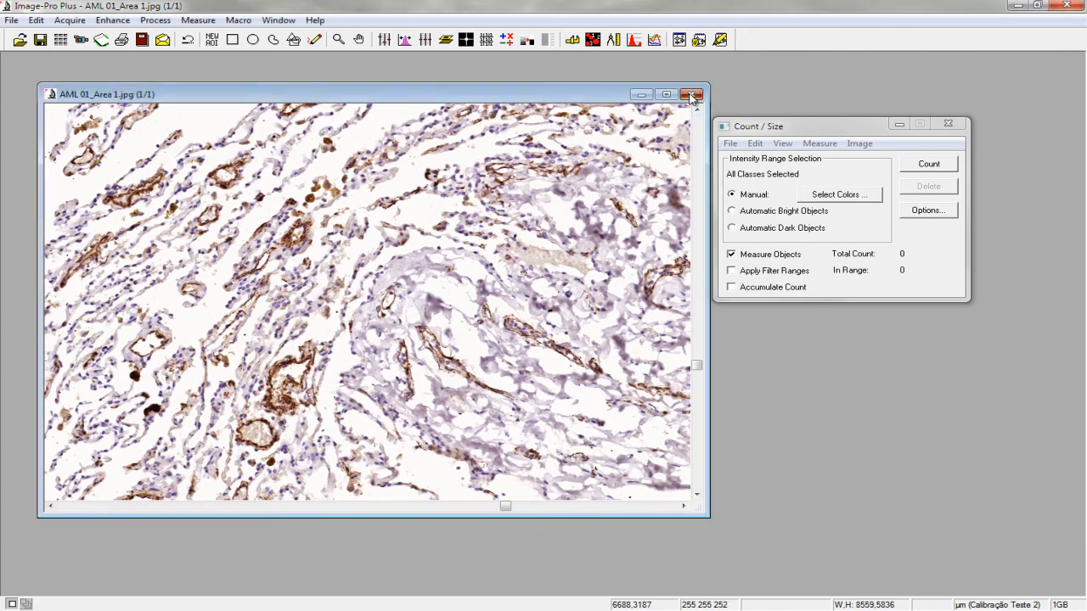
click(690, 93)
click(663, 139)
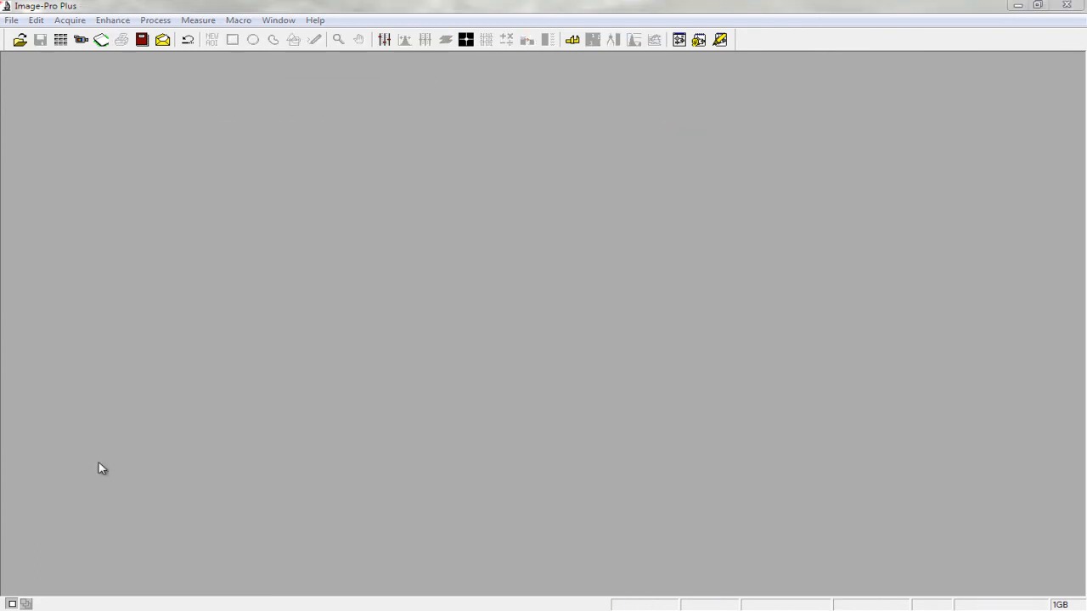
Open the TIFF image 01-e_CD80 from the Imagens JPG folder and enlarge it to 100%.
click(20, 40)
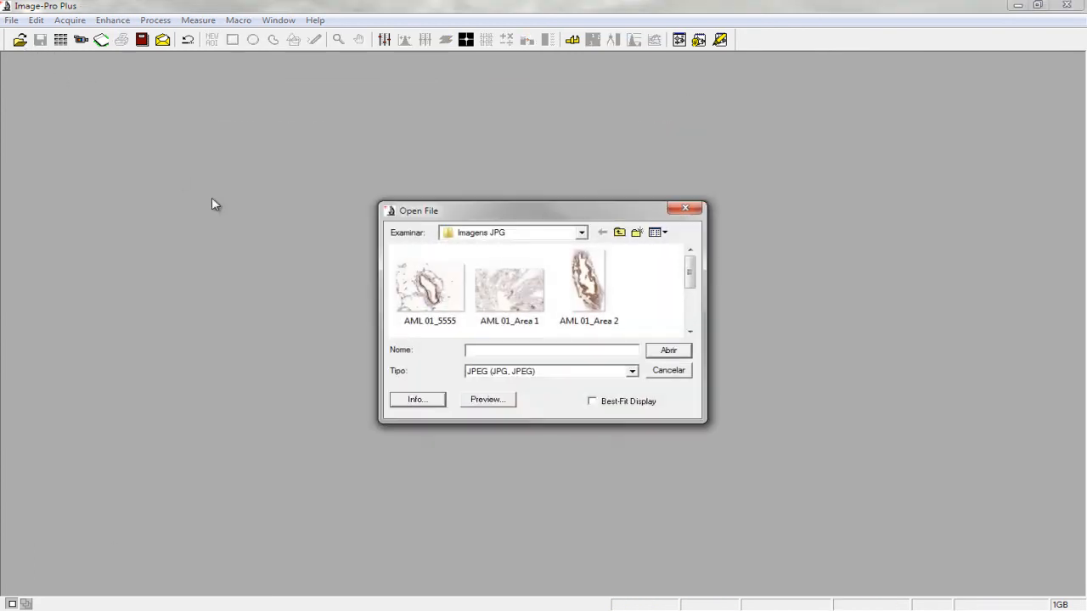
click(690, 302)
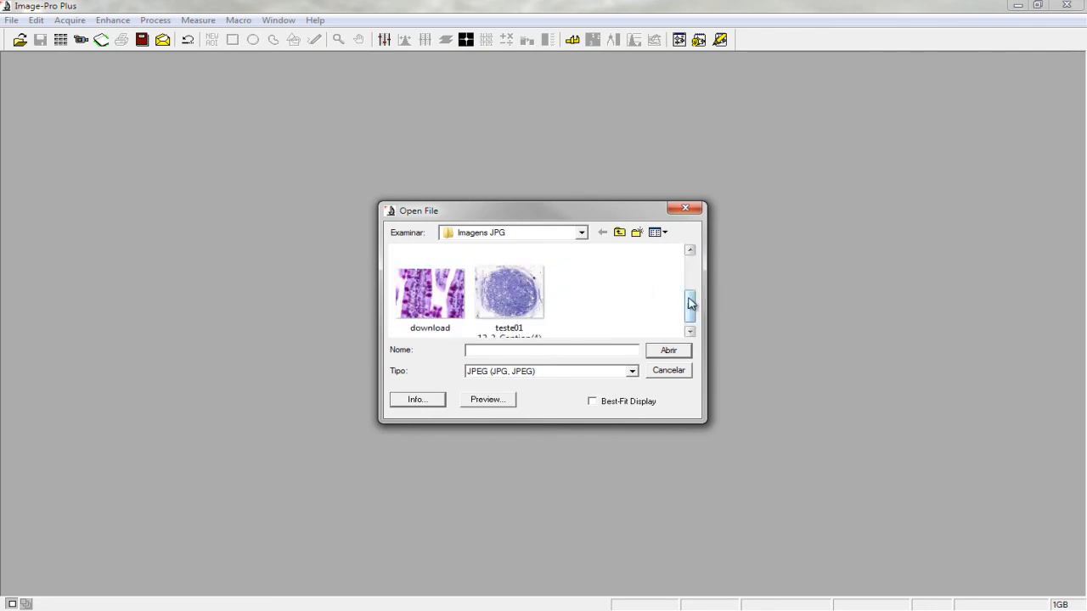
click(632, 371)
click(501, 384)
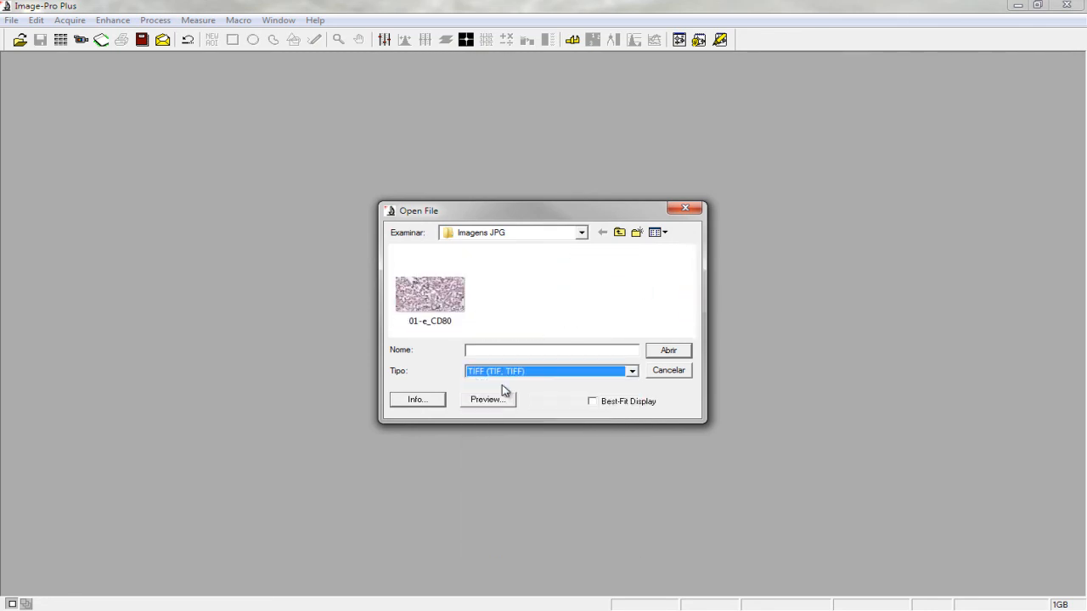
double_click(432, 310)
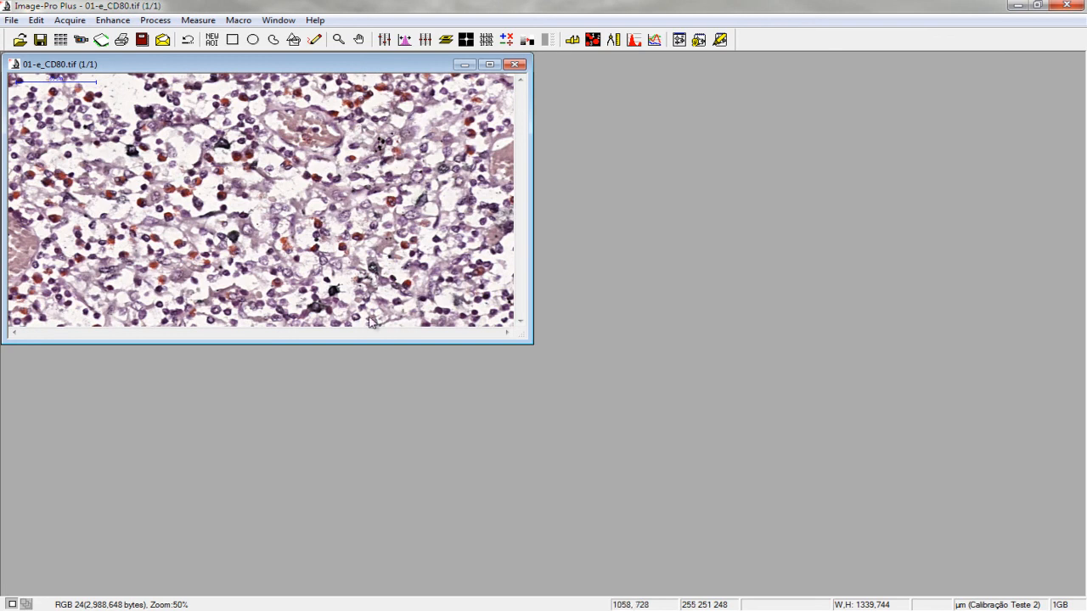
click(338, 39)
click(343, 143)
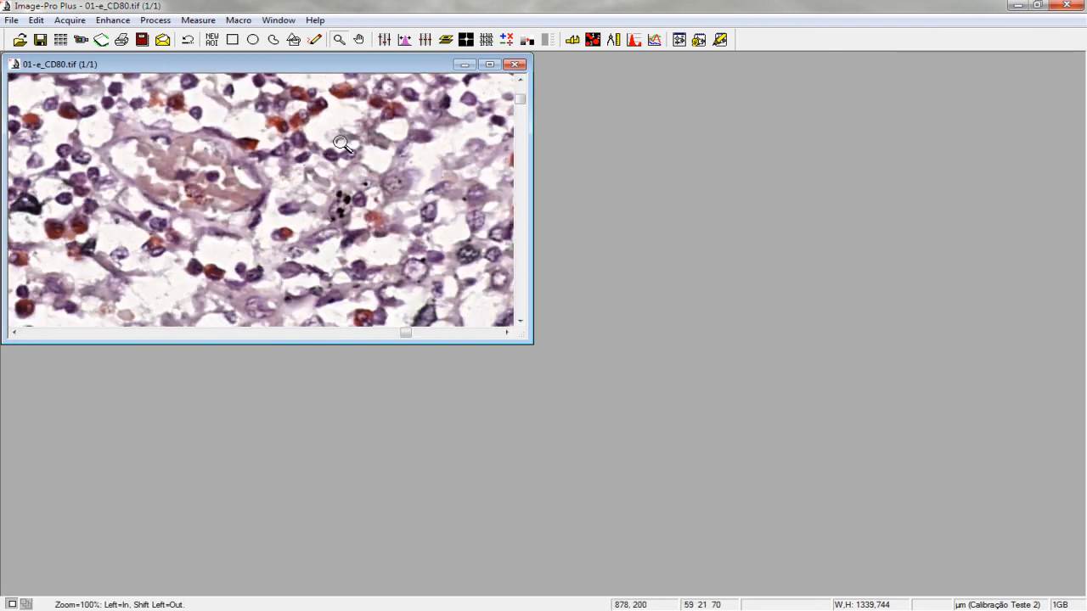
Enlarge the 01-e_CD80.tif window and open the manual colour selection of Count / Size for it.
click(489, 64)
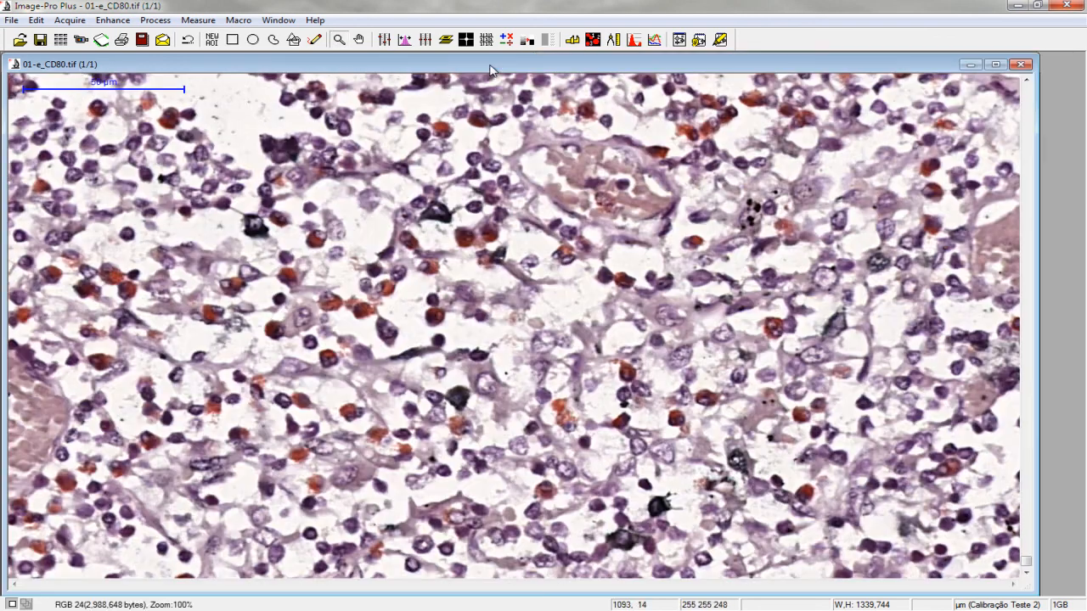
click(593, 40)
drag(108, 133, 769, 289)
click(742, 347)
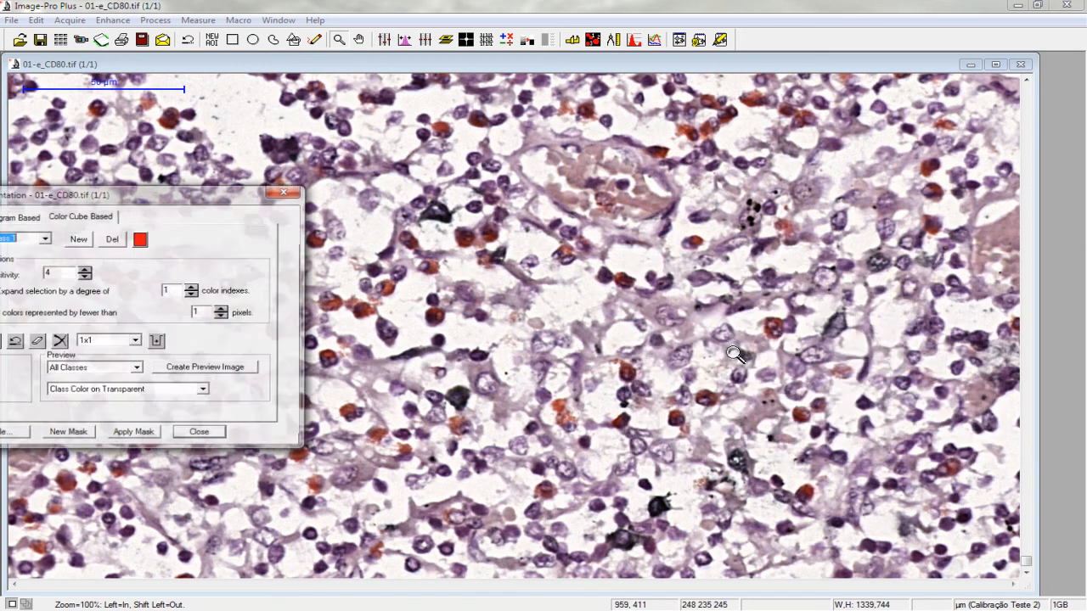
Move the segmentation settings clear of the cells and sample the reddish-brown stained cells into Class 1.
mouse_move(161, 197)
mouse_down()
mouse_move(781, 267)
mouse_move(846, 256)
mouse_up()
click(678, 404)
click(365, 316)
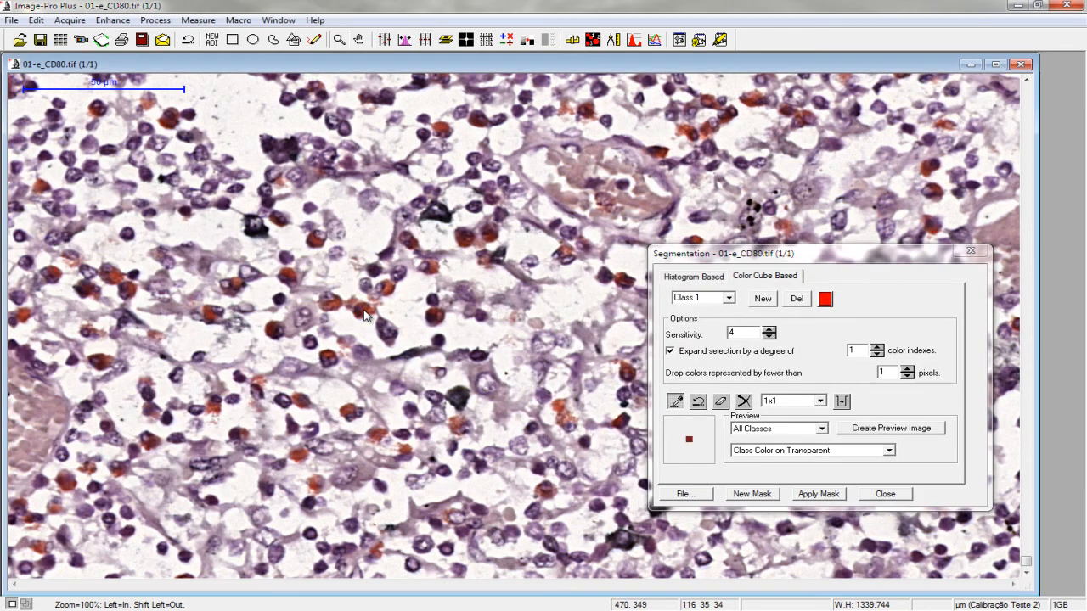
click(365, 310)
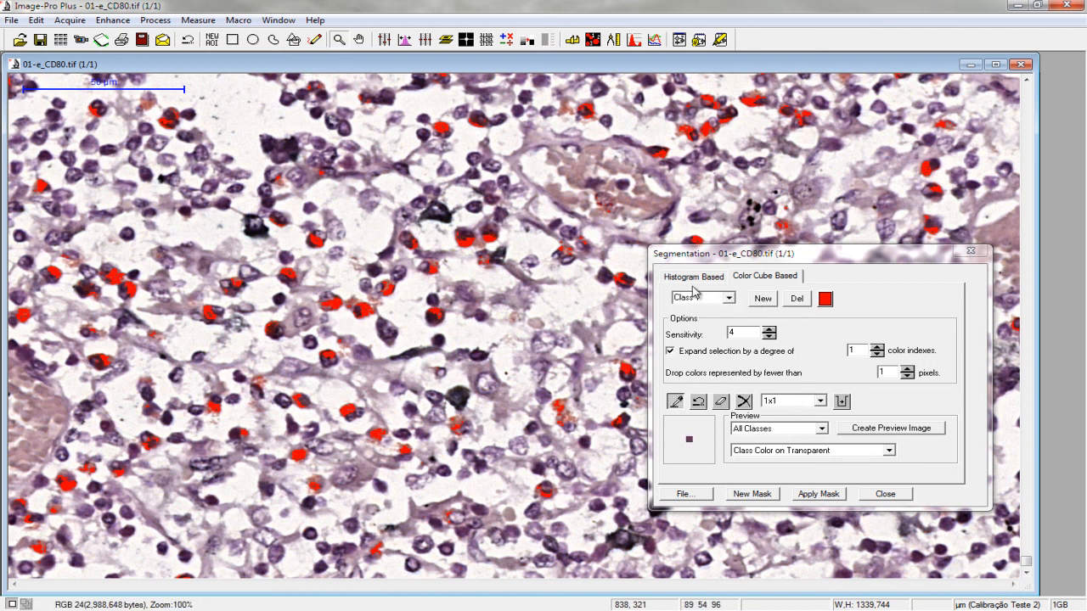
Add a yellow Class 2 to the colour cube segmentation and sample the isolated black-stained cell into it.
click(727, 306)
click(762, 309)
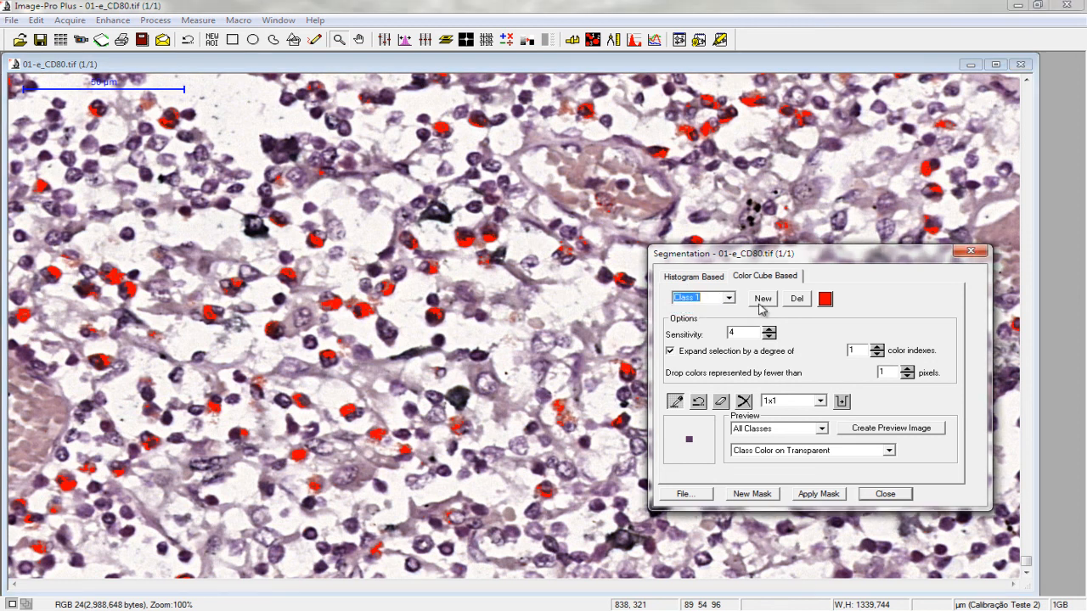
click(762, 305)
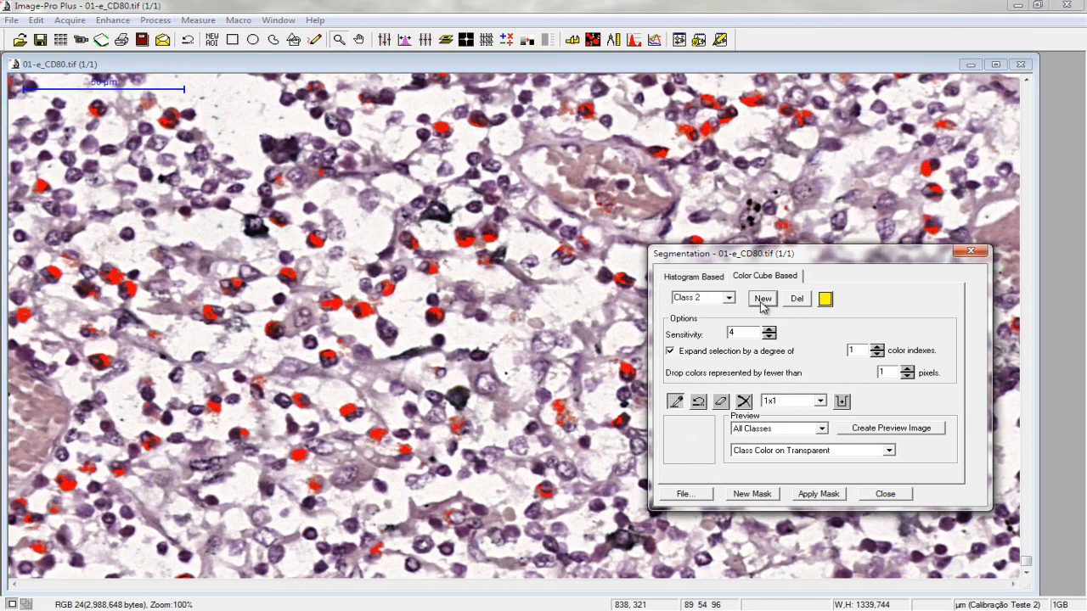
click(256, 233)
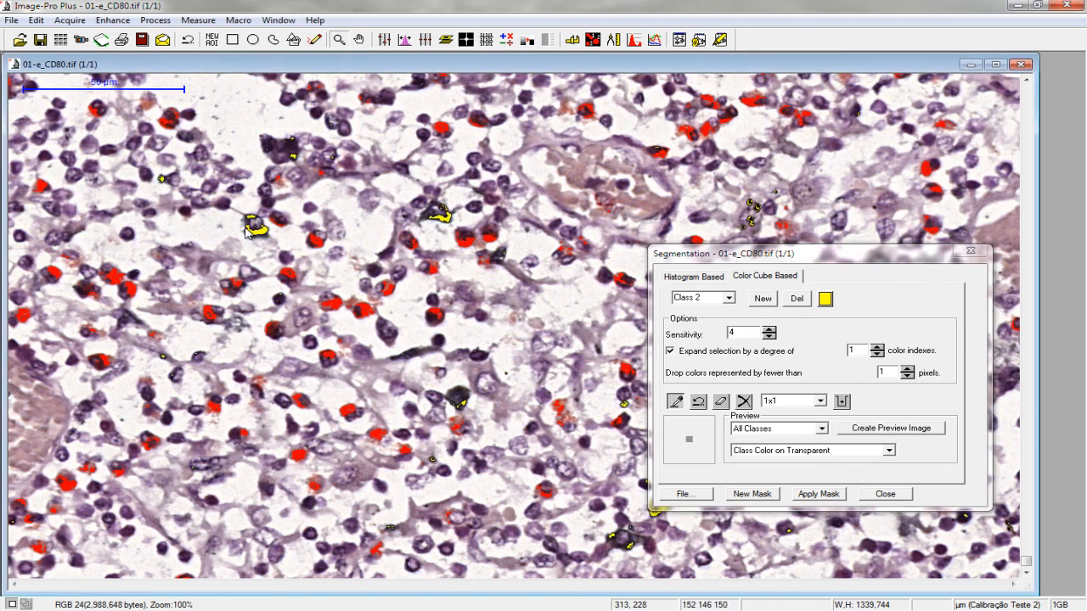
Try sampling further shades at the black cell's edge into Class 2, undoing each pick.
click(245, 228)
click(700, 408)
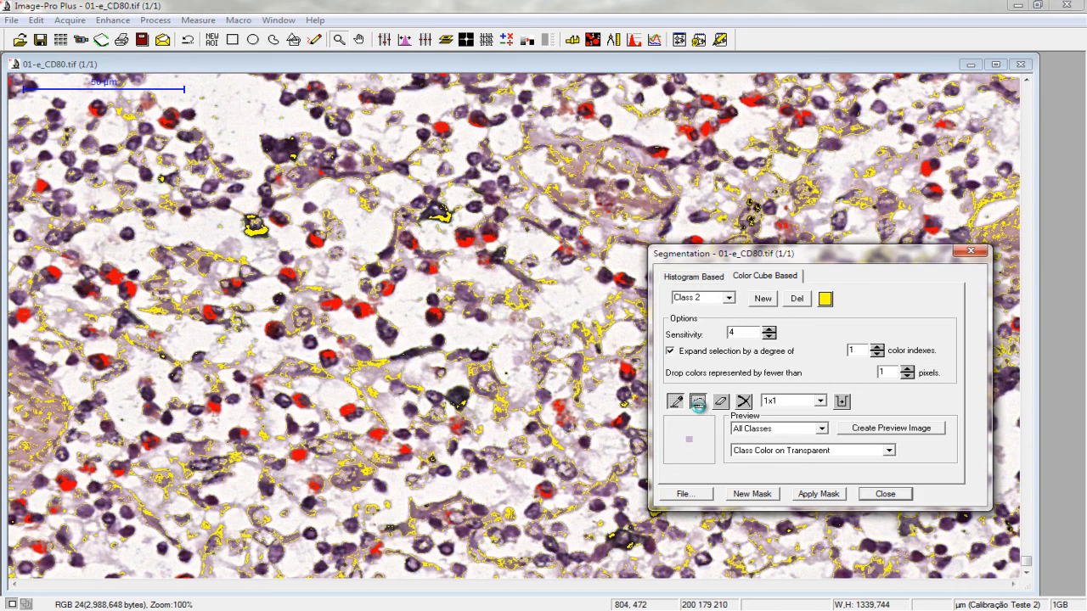
click(253, 228)
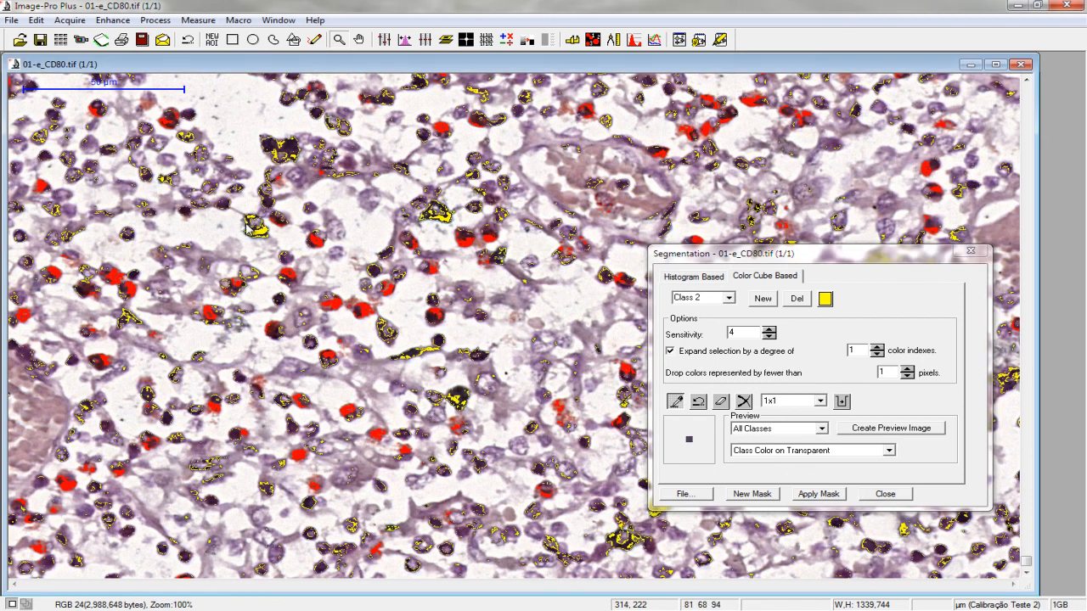
click(698, 401)
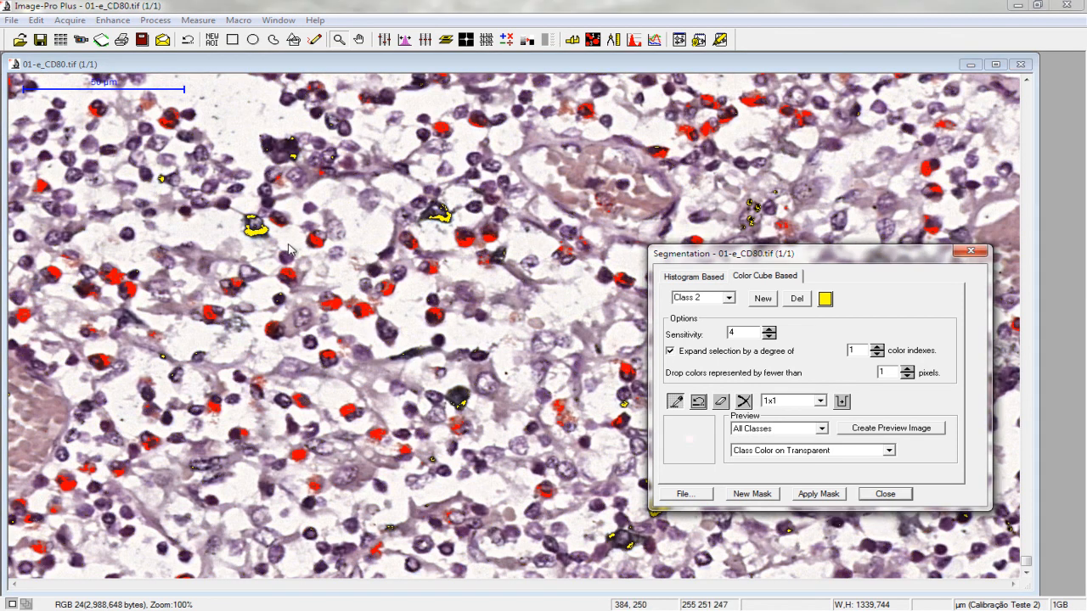
Sample darker shades of the black cell into Class 2 and undo the last pick.
click(252, 227)
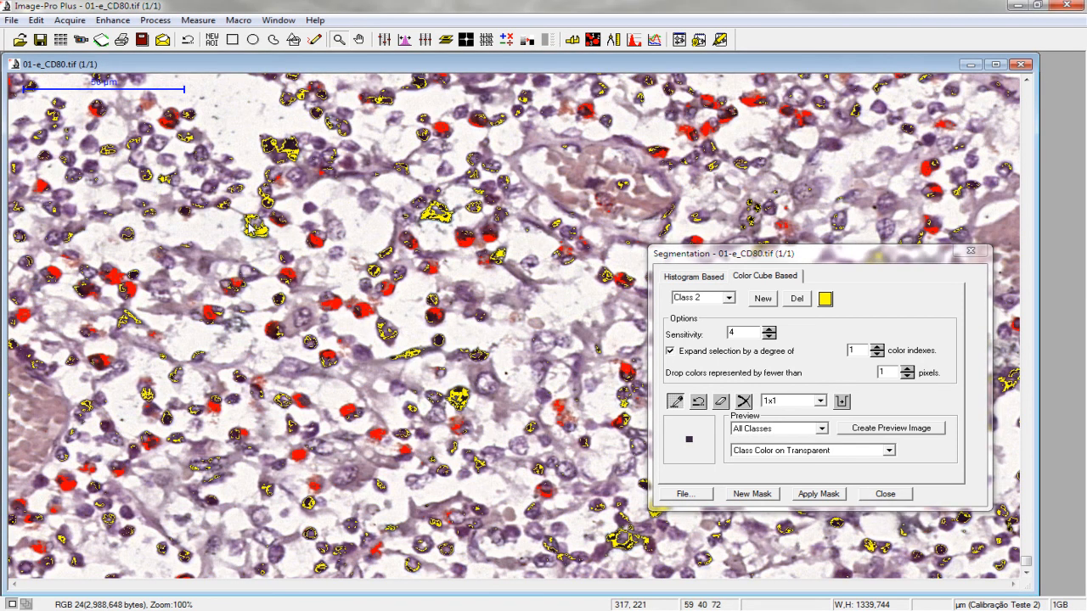
click(250, 225)
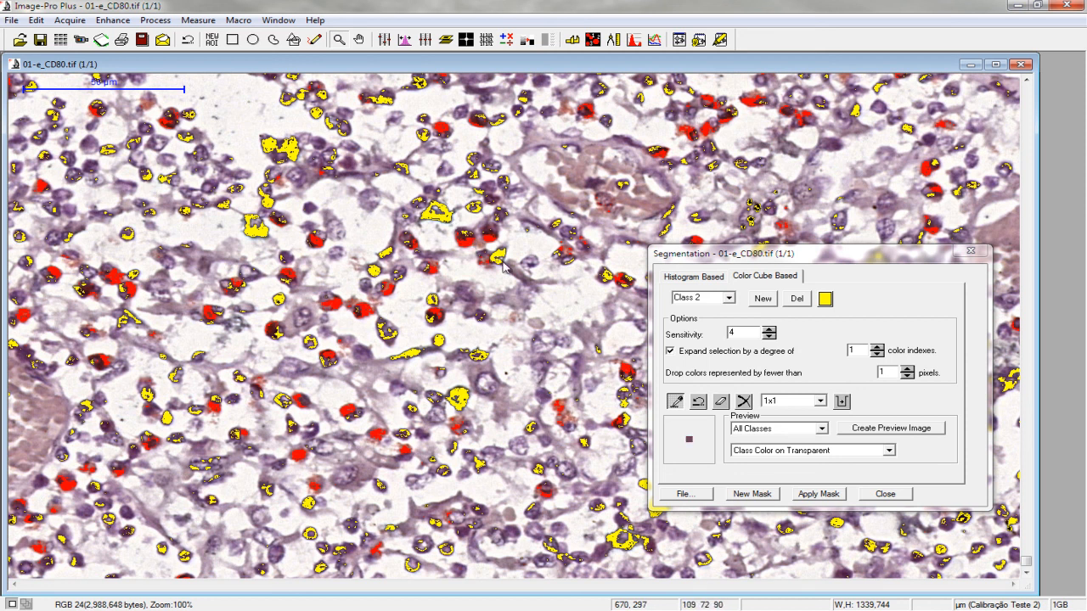
click(698, 403)
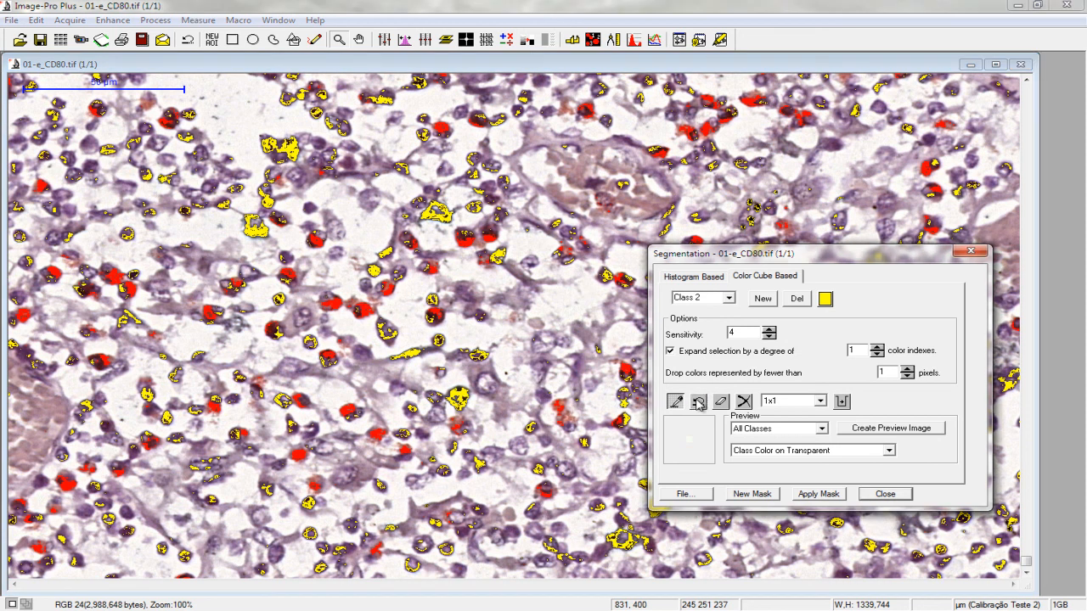
Erase the purple nuclei colours from Class 2 by picking wrongly highlighted nuclei at 200% zoom.
click(720, 402)
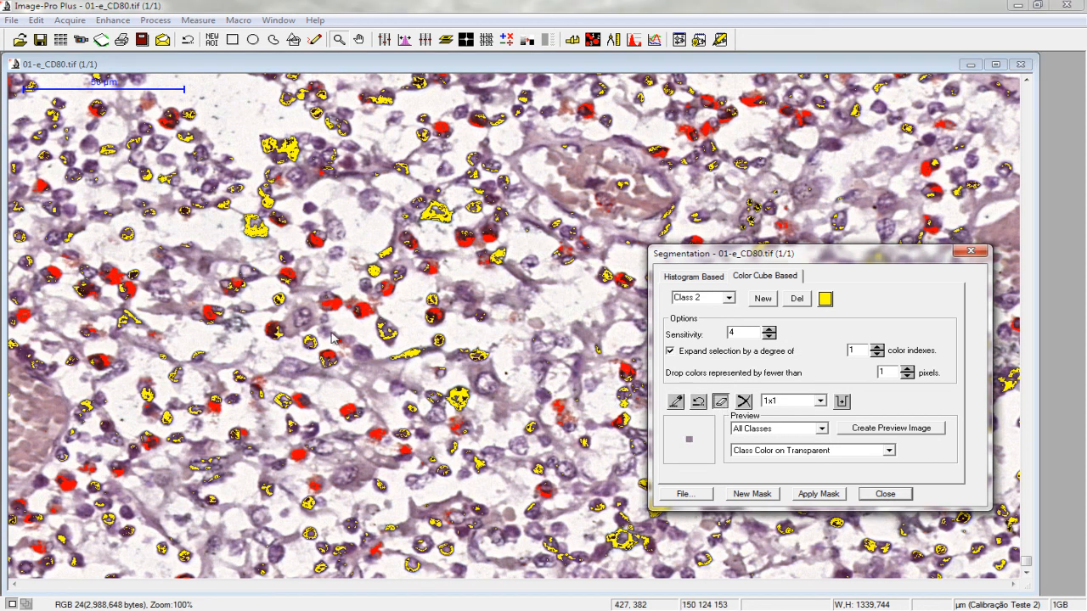
click(276, 218)
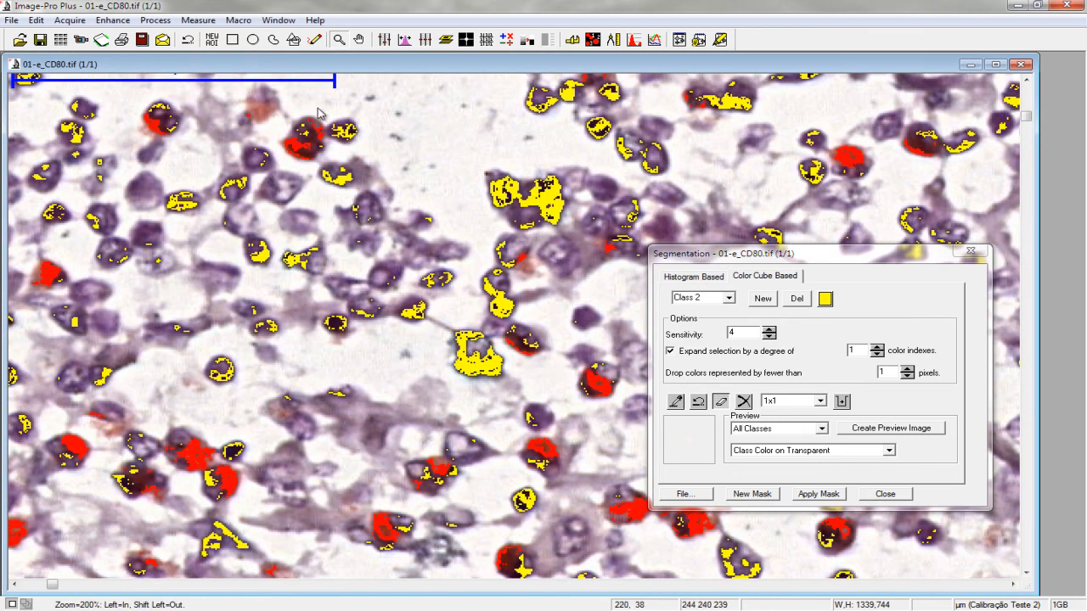
click(339, 39)
click(373, 318)
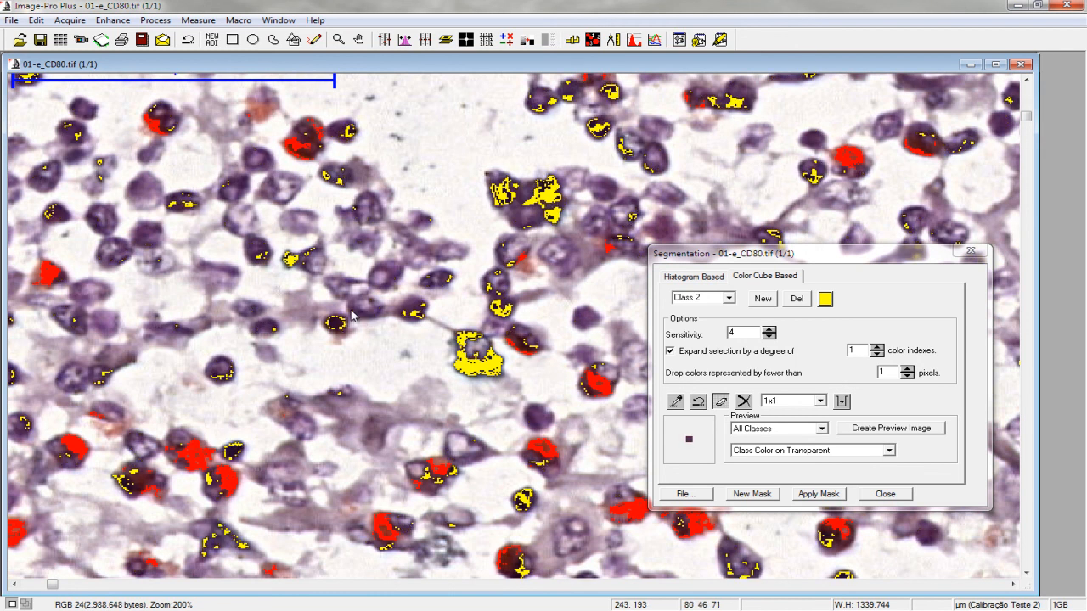
click(343, 325)
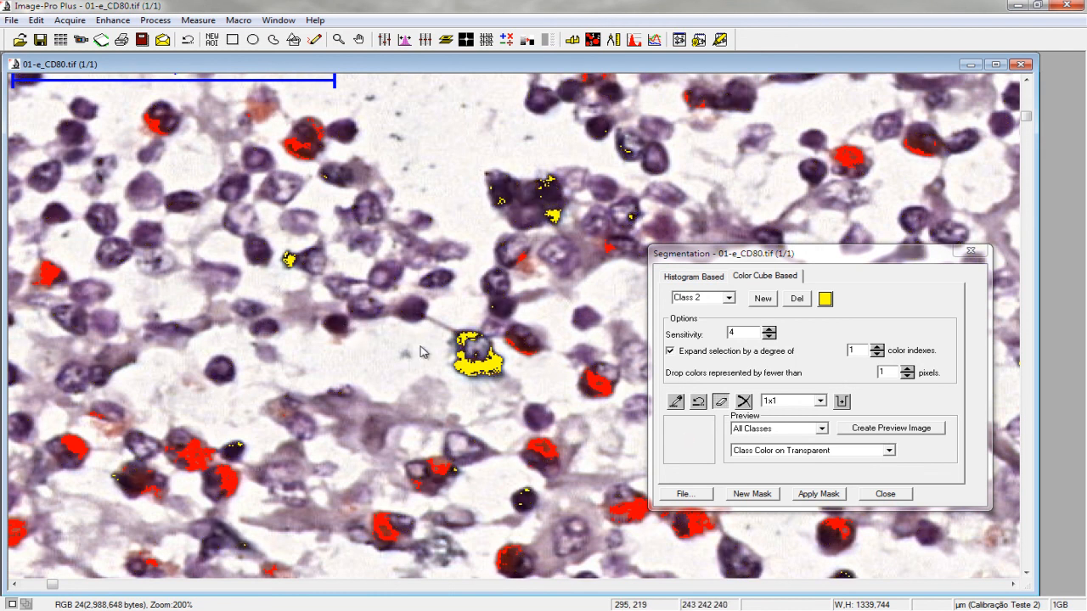
click(492, 306)
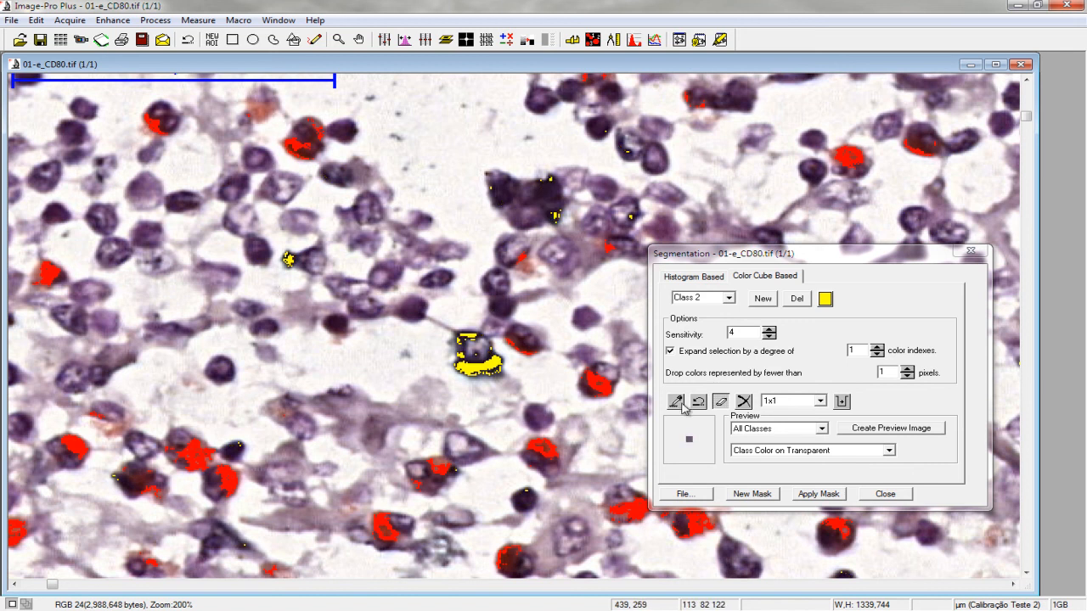
Turn off expanding the selection by colour indexes and try sampling more black-stain shades into Class 2, undoing each pick.
click(671, 351)
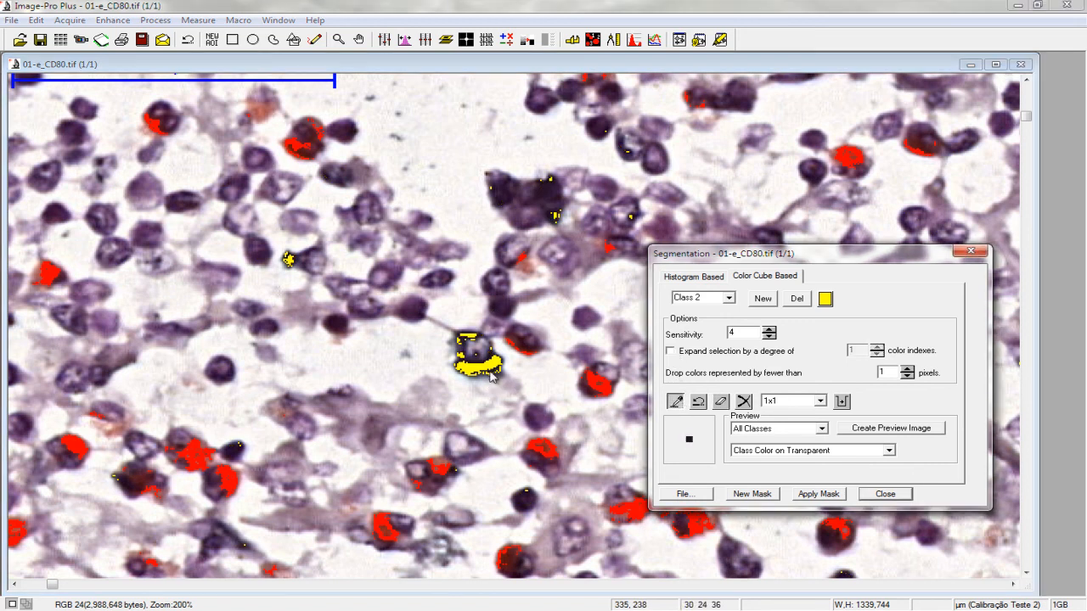
click(494, 377)
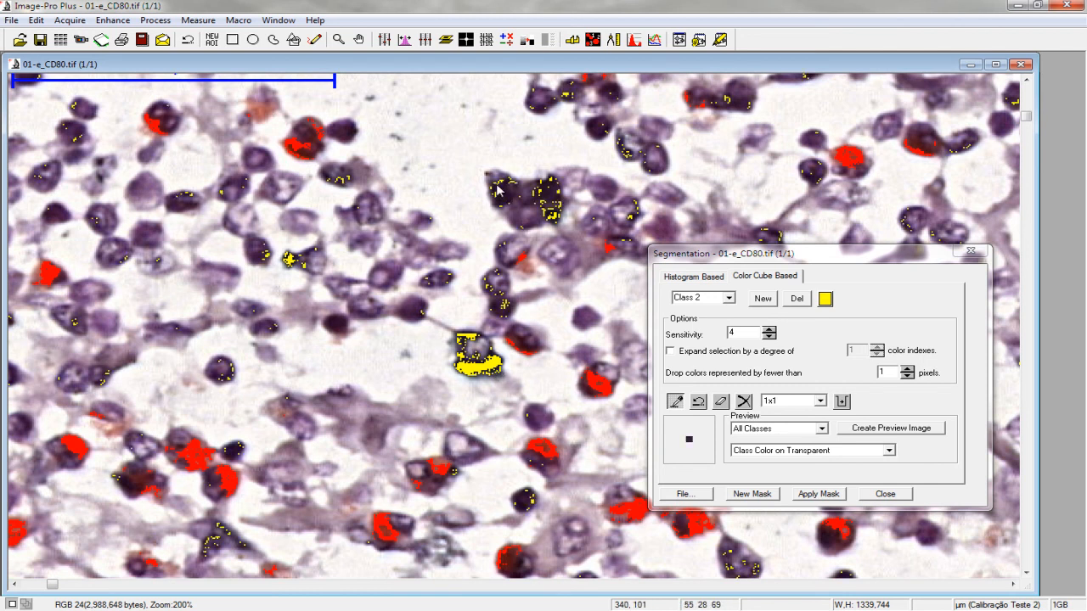
click(698, 403)
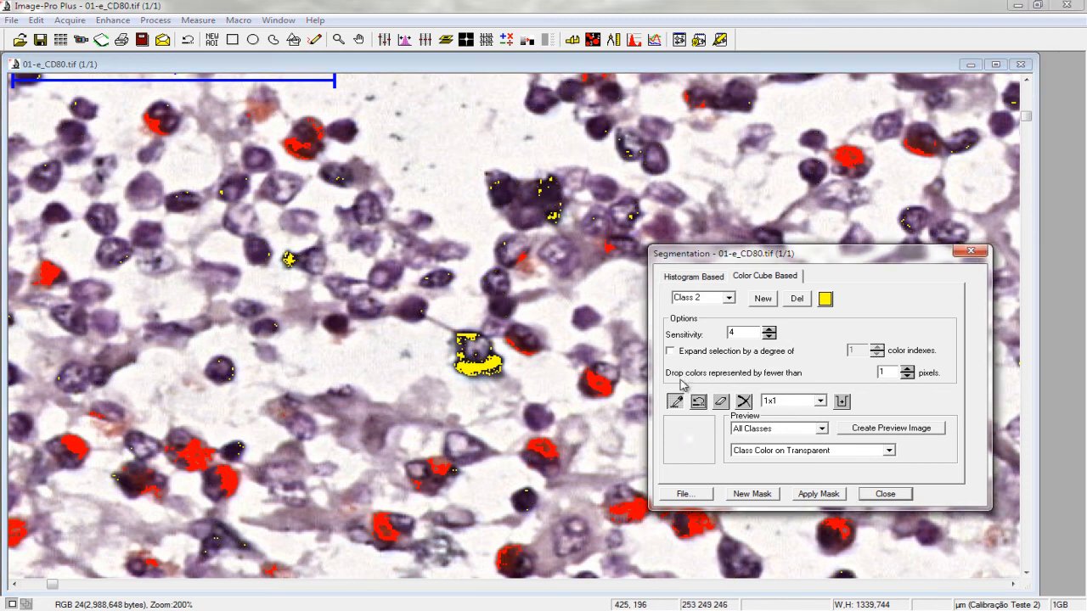
click(550, 182)
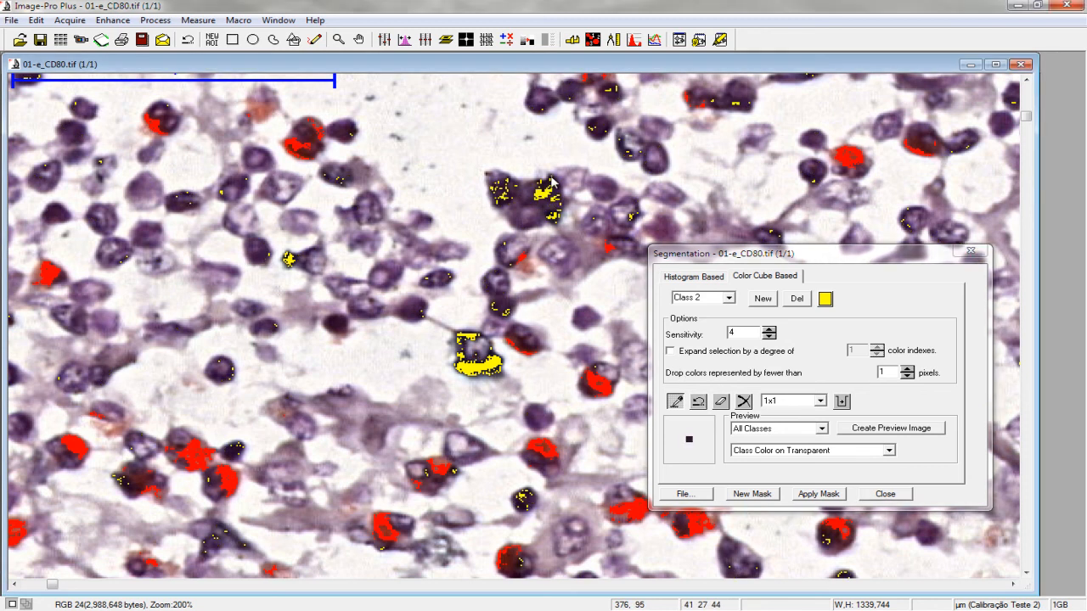
click(697, 404)
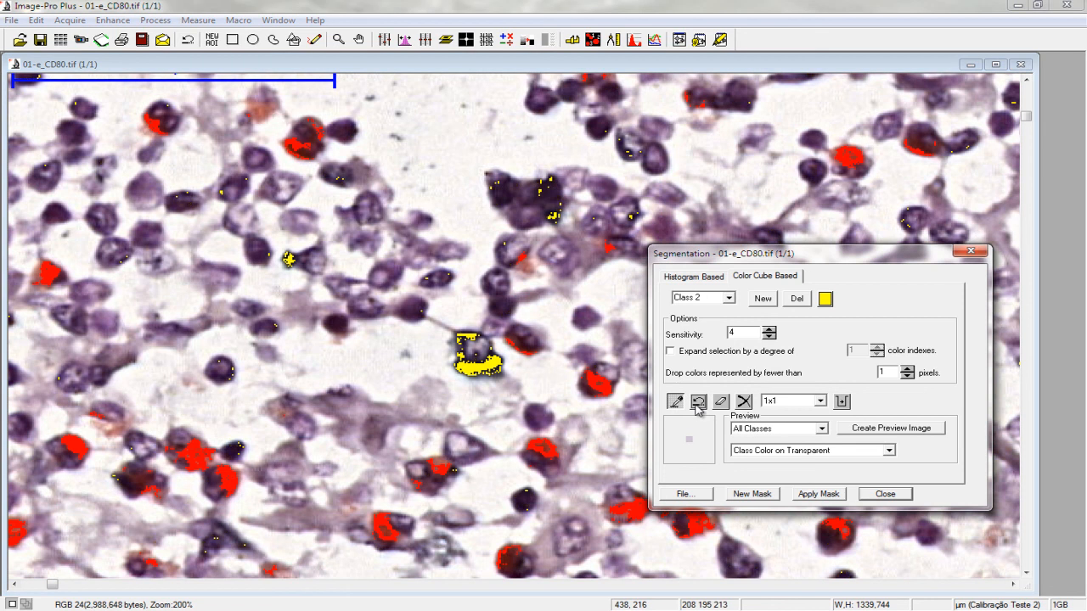
Close the segmentation settings and count the objects of all classes in 01-e_CD80.tif.
click(885, 493)
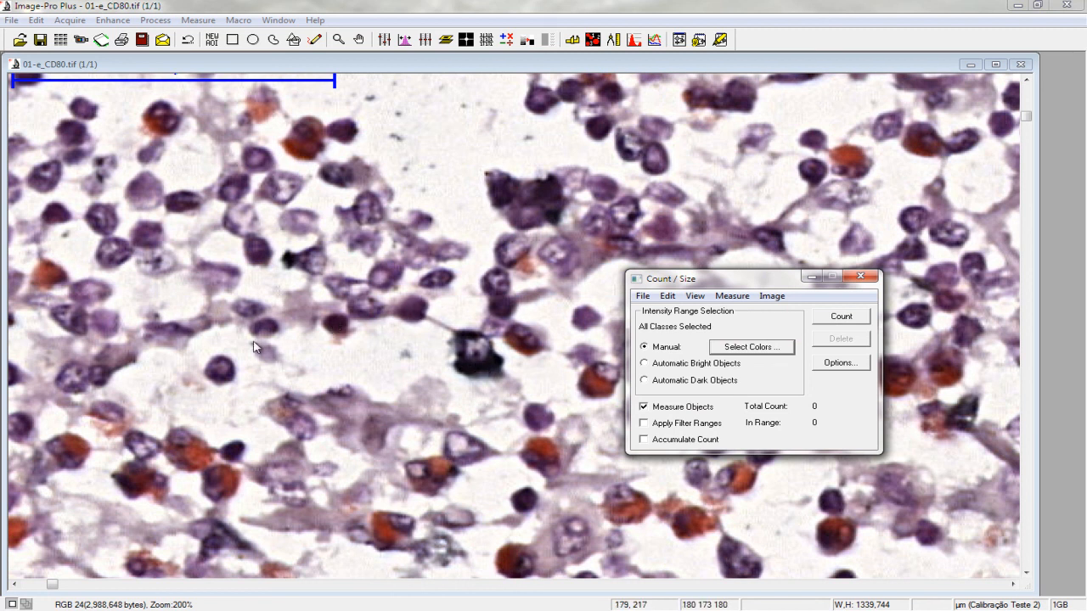
click(825, 317)
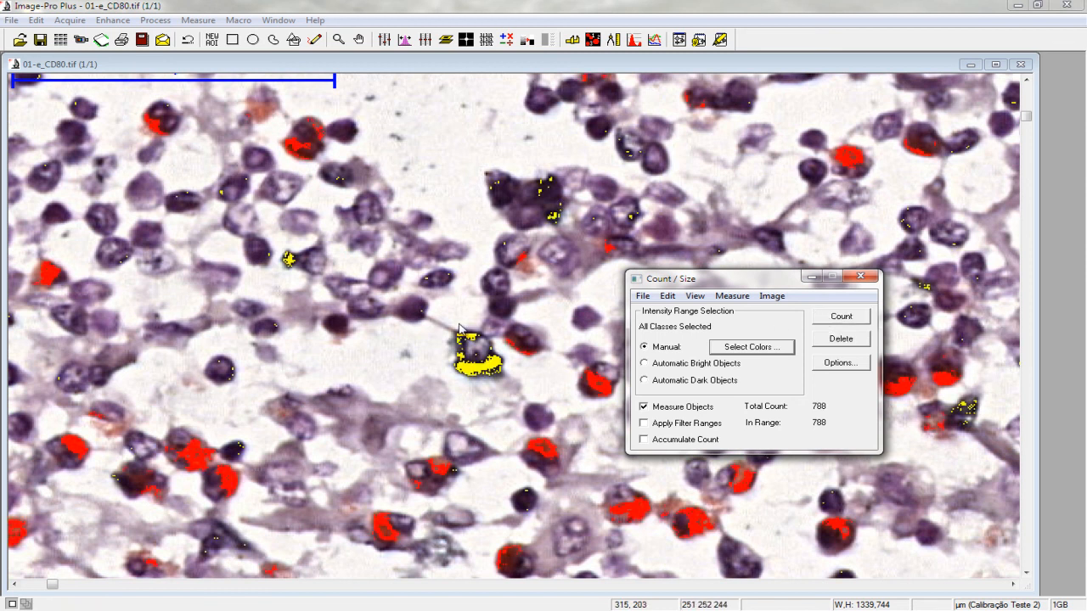